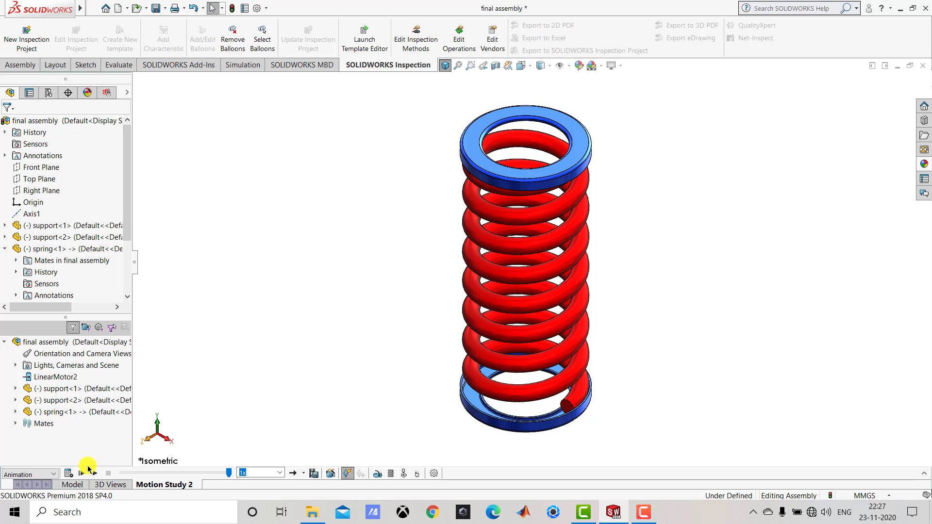
Step: Play the spring assembly's animation in Motion Study 2 and close the assembly
{"action": "left_click", "coordinate": [81, 473]}
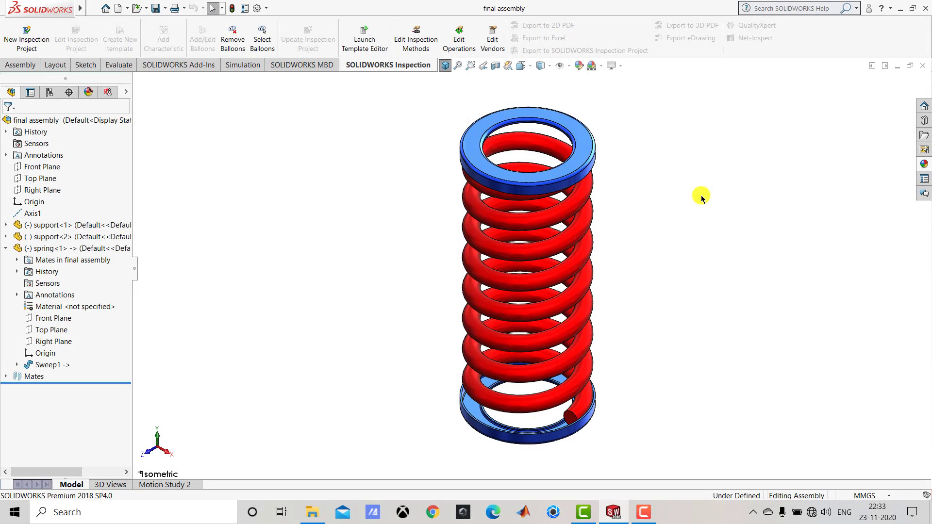
{"action": "left_click", "coordinate": [923, 66]}
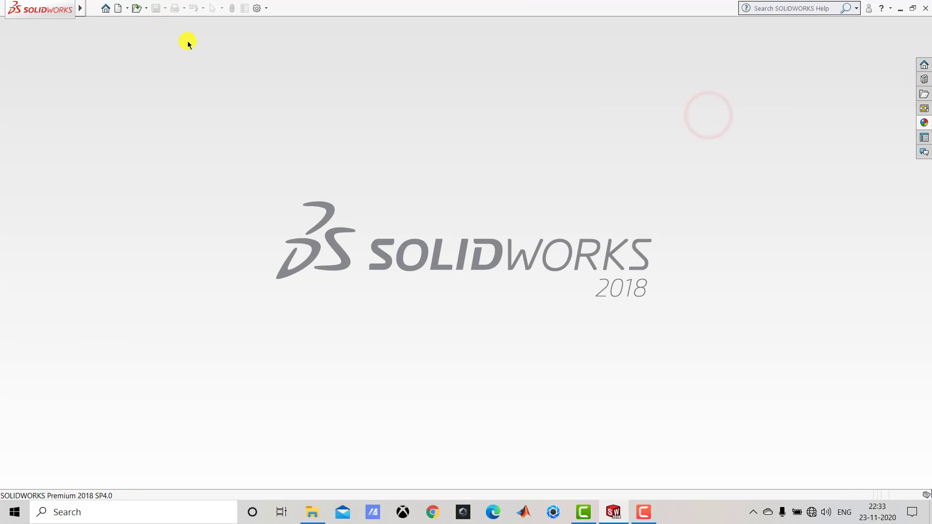
Step: Create a new part document and set its scene to Plain White
{"action": "left_click", "coordinate": [116, 10]}
{"action": "left_click", "coordinate": [224, 234]}
{"action": "left_click", "coordinate": [382, 379]}
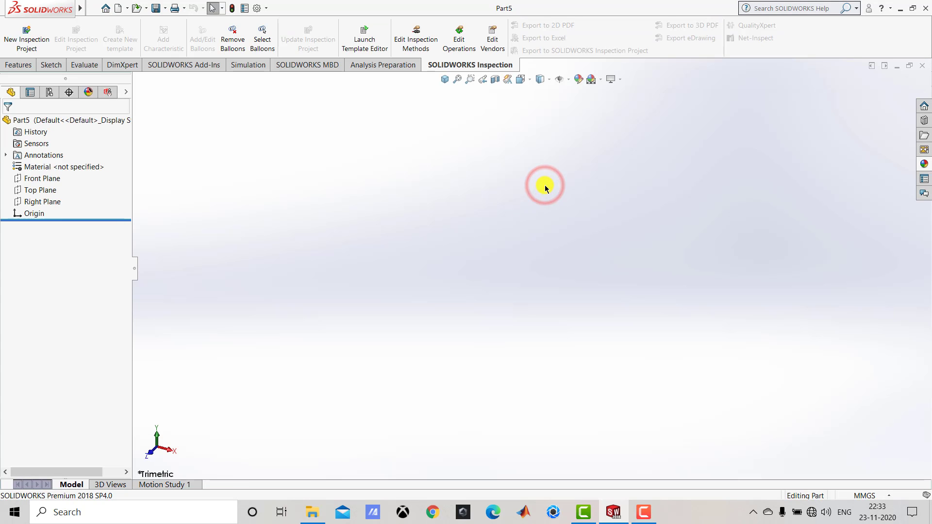
{"action": "left_click", "coordinate": [601, 79]}
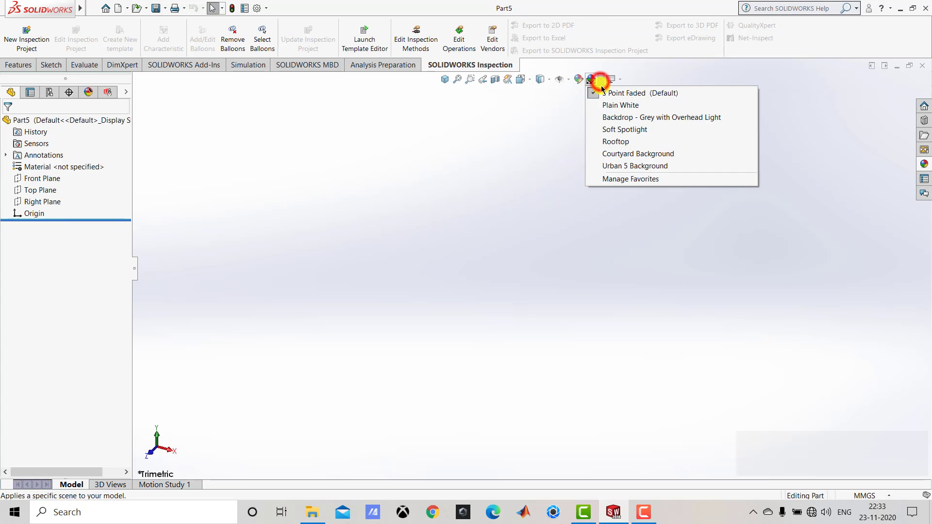
{"action": "left_click", "coordinate": [603, 104]}
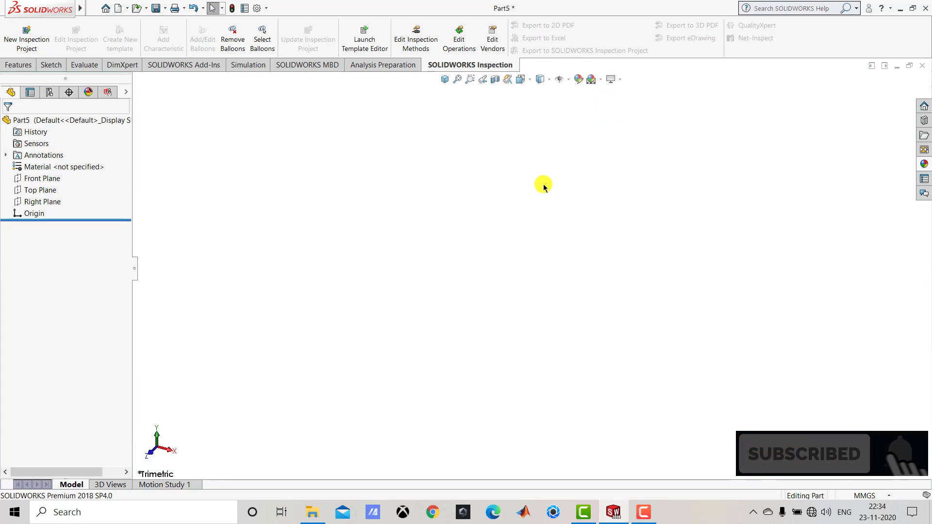
Step: Start a new sketch on the Front Plane
{"action": "left_click", "coordinate": [41, 65]}
{"action": "left_click", "coordinate": [15, 30]}
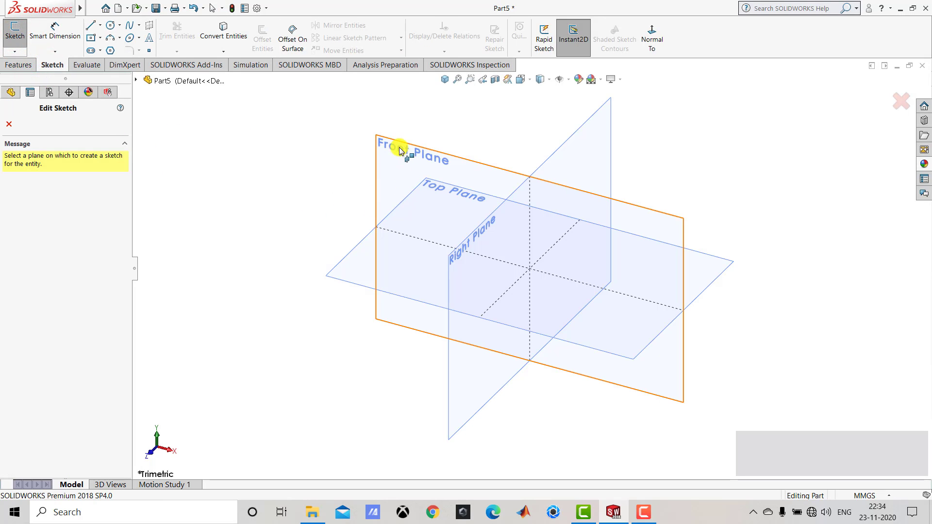
{"action": "left_click", "coordinate": [380, 152]}
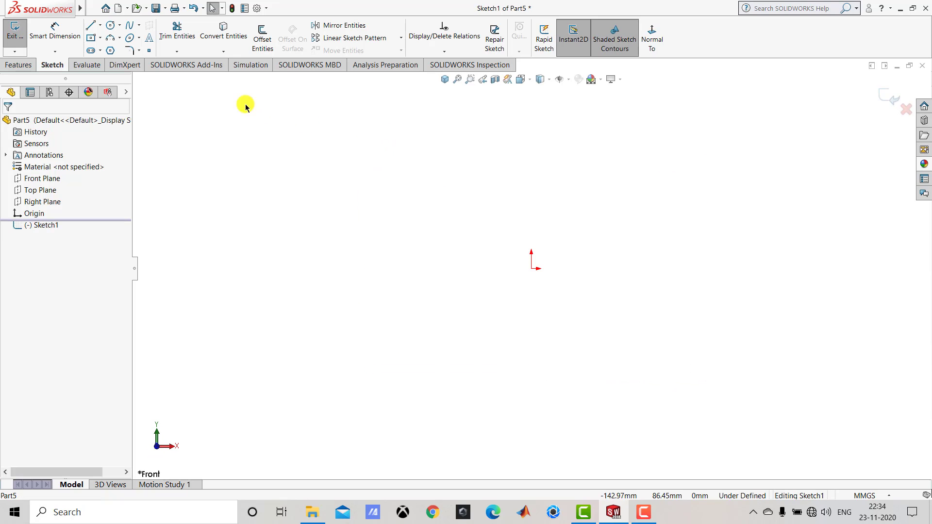
Step: Sketch a vertical construction centerline upward from the origin
{"action": "left_click", "coordinate": [101, 29]}
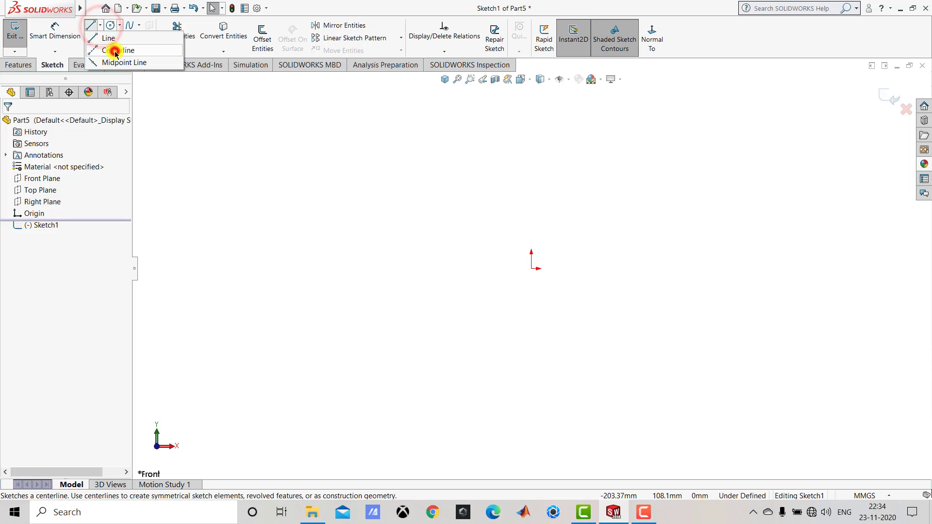
{"action": "left_click", "coordinate": [113, 50]}
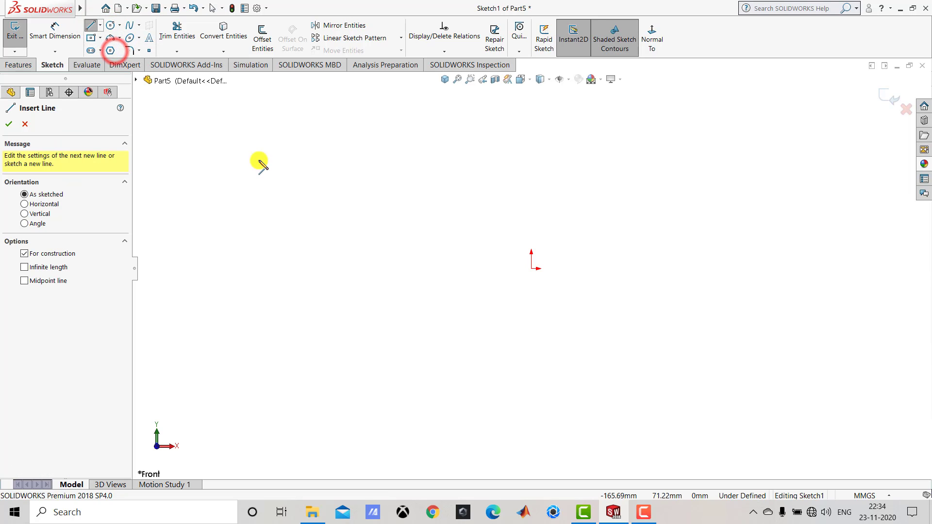
{"action": "left_click", "coordinate": [531, 268]}
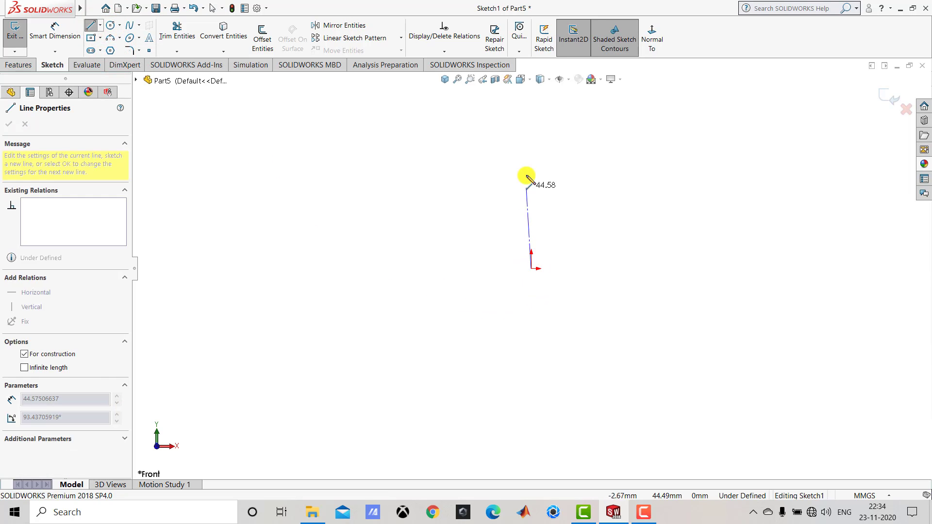
{"action": "left_click", "coordinate": [533, 120]}
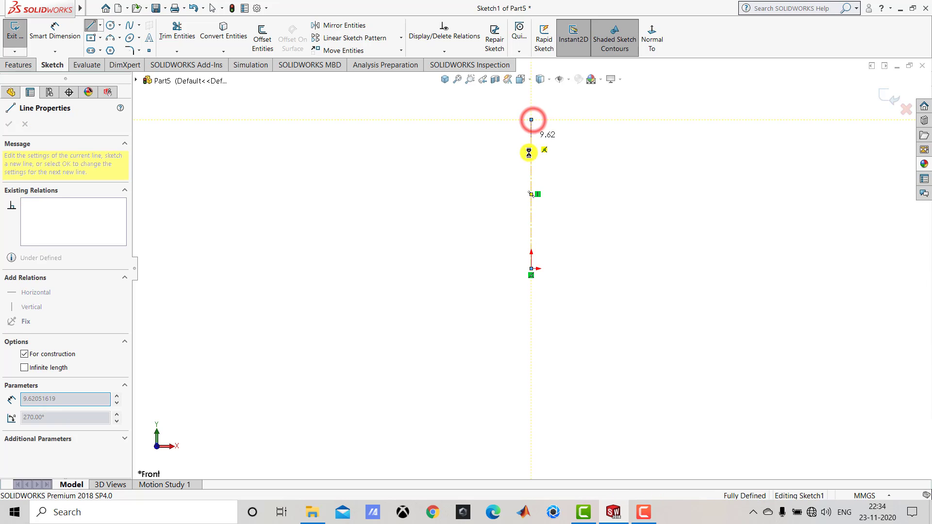
{"action": "key", "text": "Escape"}
{"action": "scroll", "coordinate": [535, 175], "scroll_direction": "down", "scroll_amount": 3}
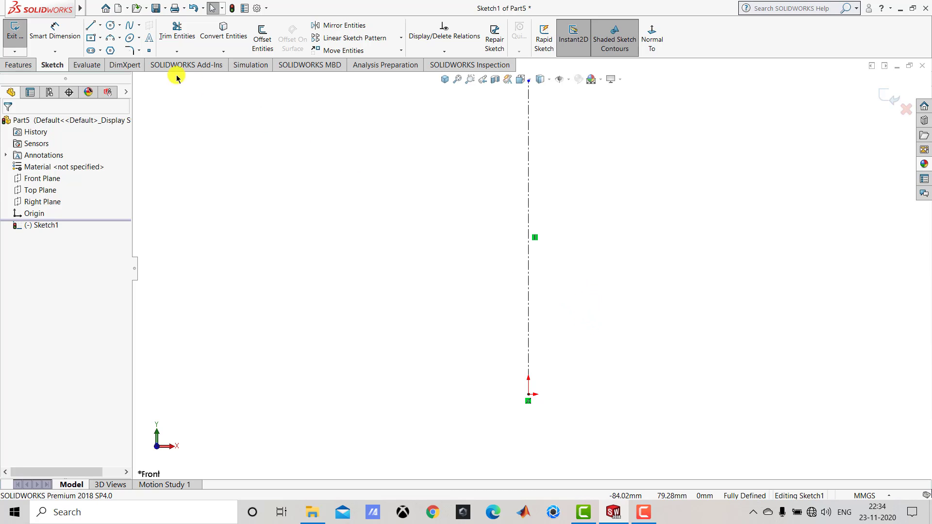
Step: Sketch an open U-shaped profile about 16.5 mm wide right of the centerline, its base level with the origin and its outer leg taller
{"action": "left_click", "coordinate": [90, 27]}
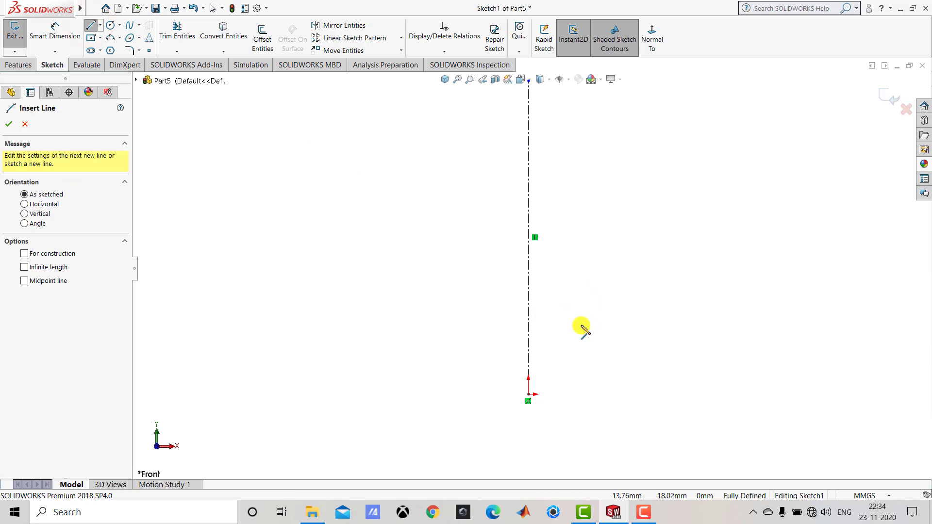
{"action": "scroll", "coordinate": [545, 420], "scroll_direction": "down", "scroll_amount": 1}
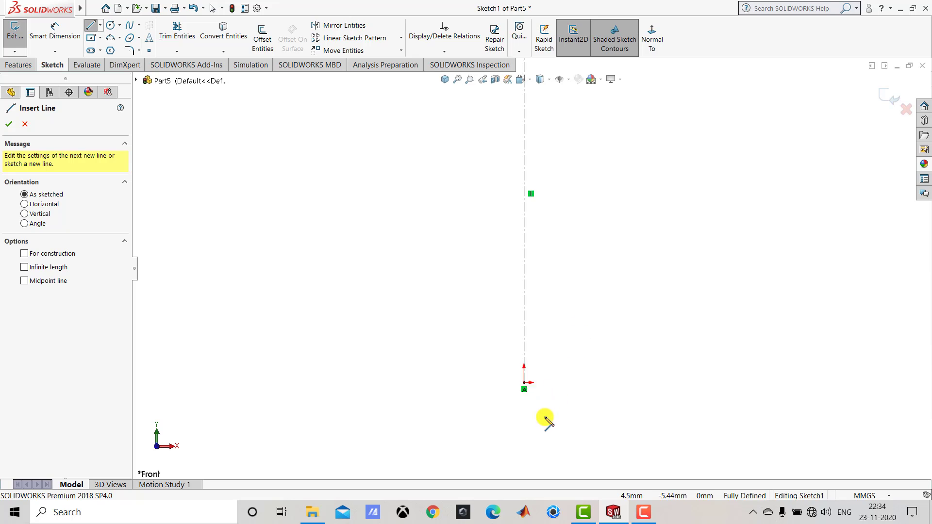
{"action": "left_click", "coordinate": [576, 307]}
{"action": "left_click", "coordinate": [576, 351]}
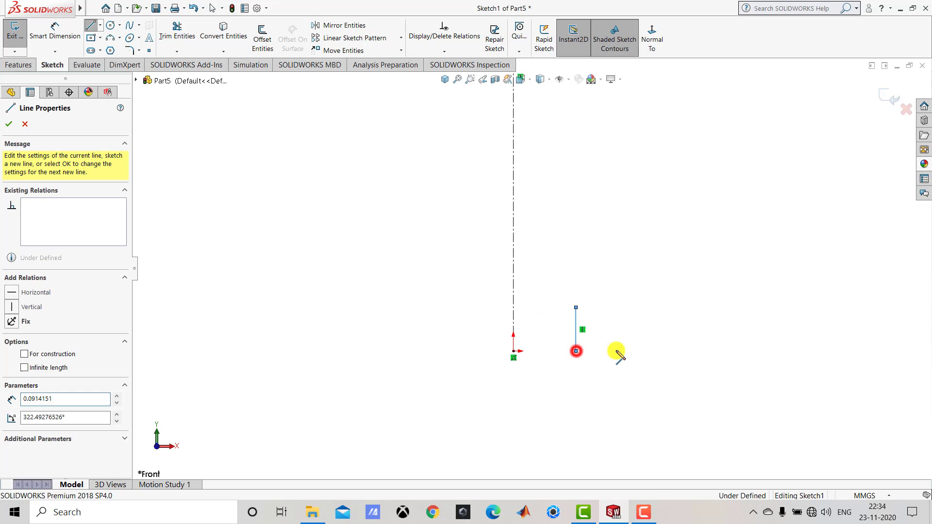
{"action": "left_click", "coordinate": [686, 351]}
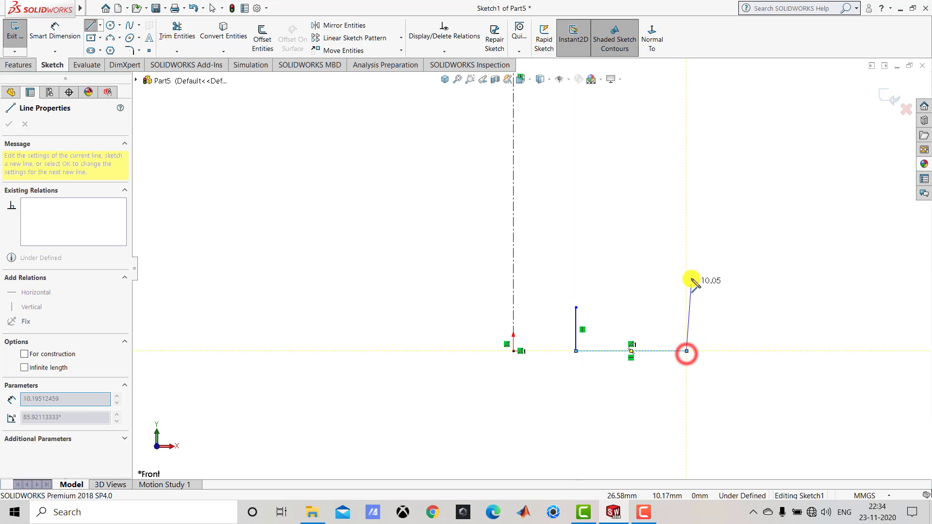
{"action": "left_click", "coordinate": [686, 256]}
{"action": "key", "text": "Escape"}
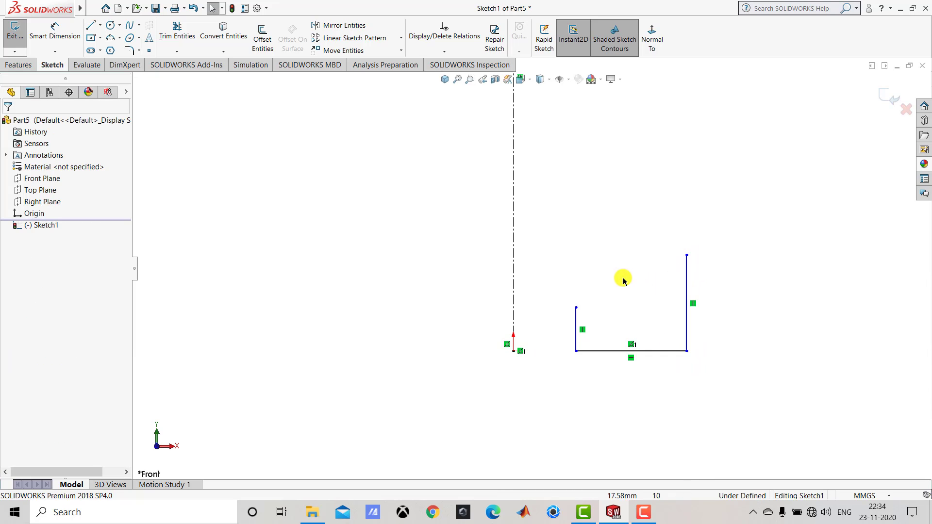
Step: Dimension the profile's horizontal base line to 25 mm
{"action": "left_click", "coordinate": [67, 31]}
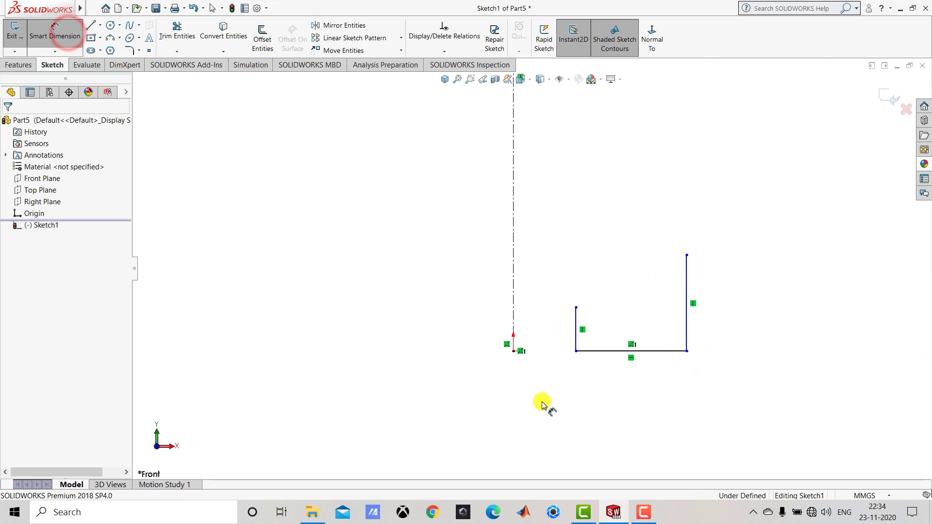
{"action": "left_click", "coordinate": [606, 350]}
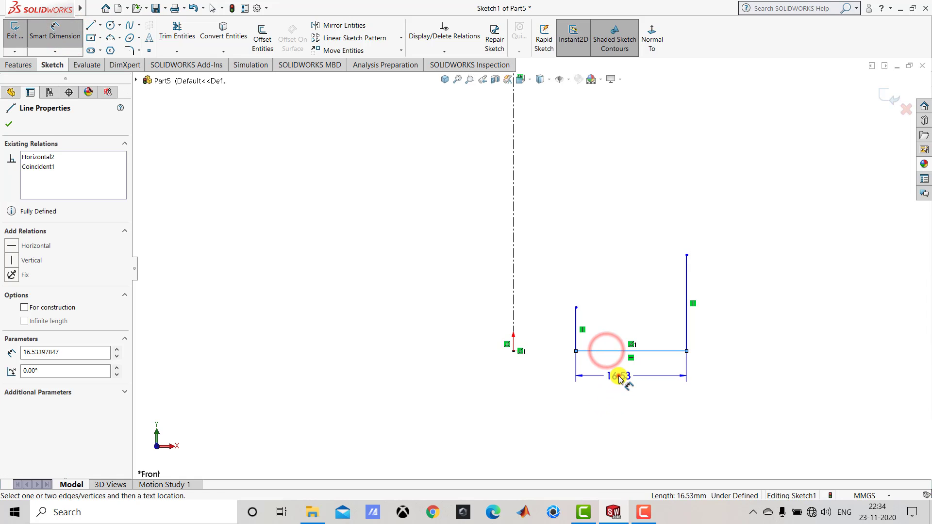
{"action": "left_click", "coordinate": [619, 378]}
{"action": "type", "text": "25"}
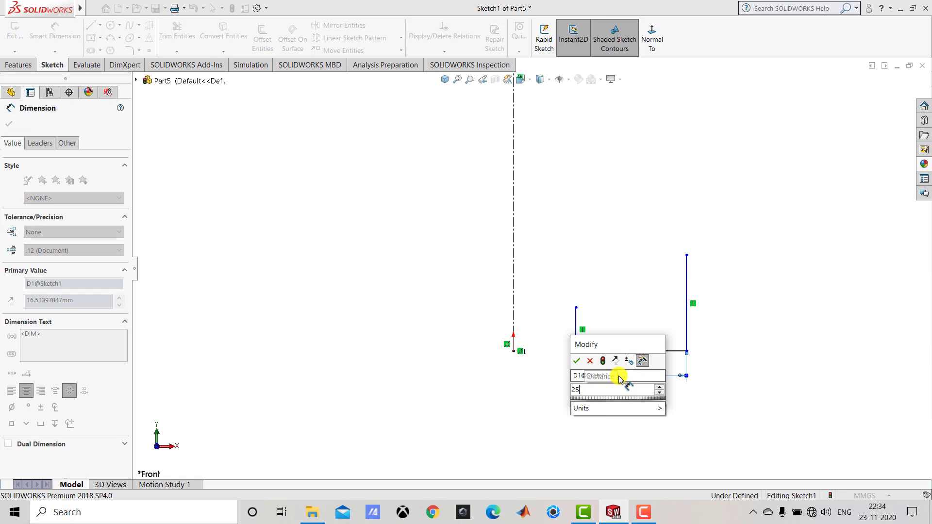
{"action": "key", "text": "Return"}
{"action": "left_click", "coordinate": [611, 400]}
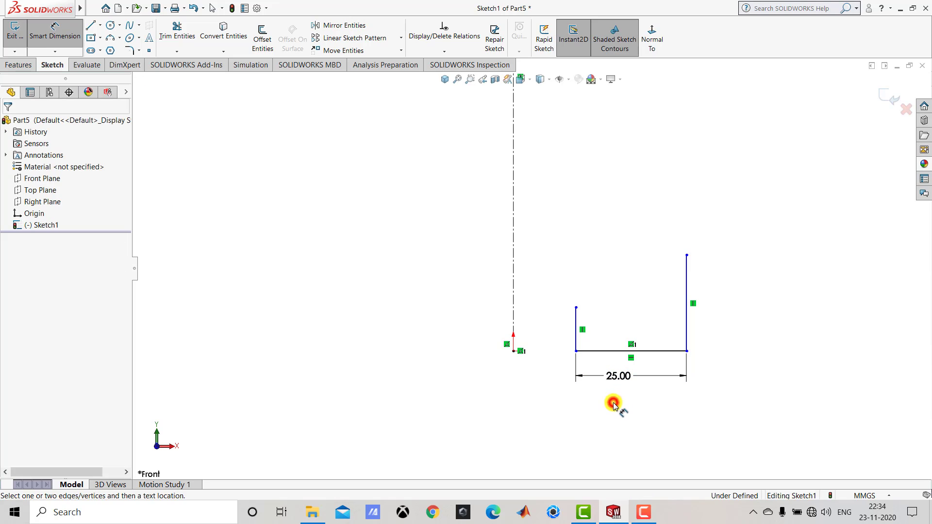
Step: Dimension the horizontal distance from the origin to the profile's short inner vertical line as 50 mm
{"action": "left_click", "coordinate": [577, 322]}
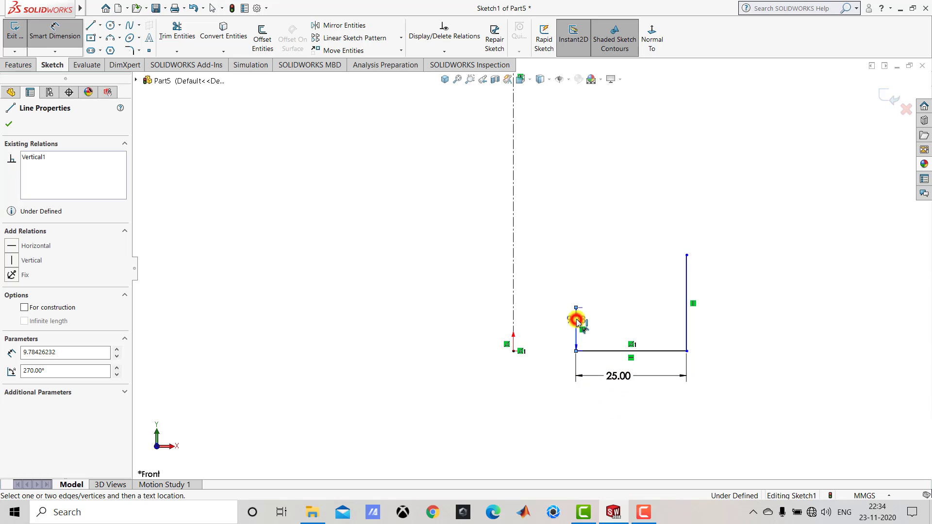
{"action": "left_click", "coordinate": [513, 351]}
{"action": "left_click", "coordinate": [544, 371]}
{"action": "type", "text": "50"}
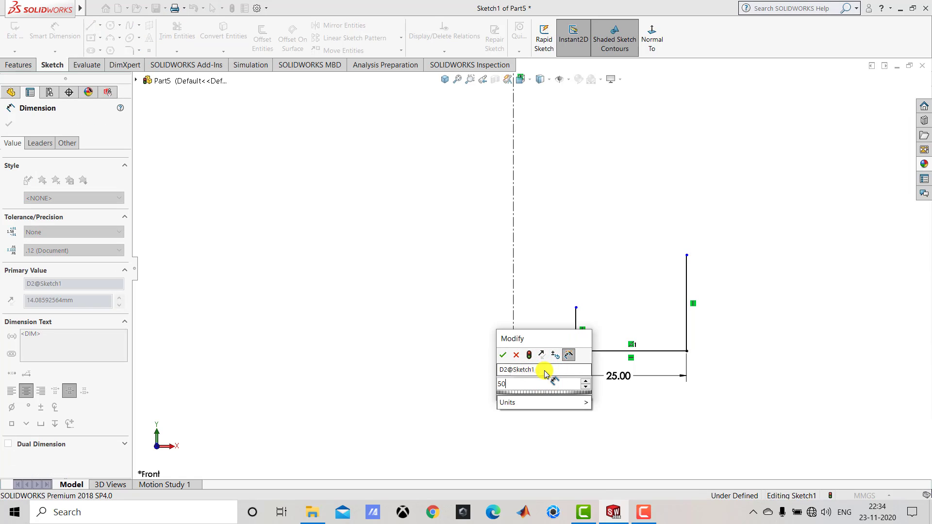
{"action": "key", "text": "Return"}
{"action": "left_click", "coordinate": [553, 344]}
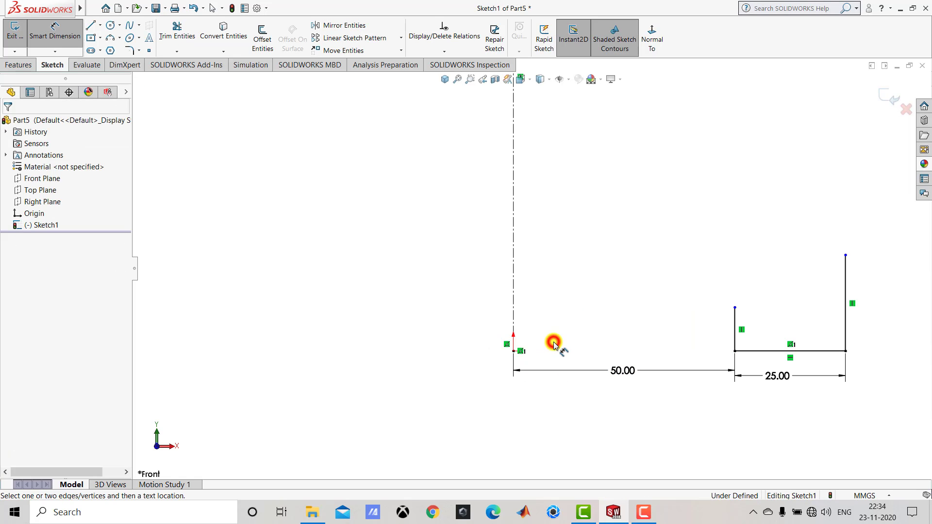
Step: Dimension the short inner vertical line to a length of 5 mm
{"action": "left_click", "coordinate": [735, 343]}
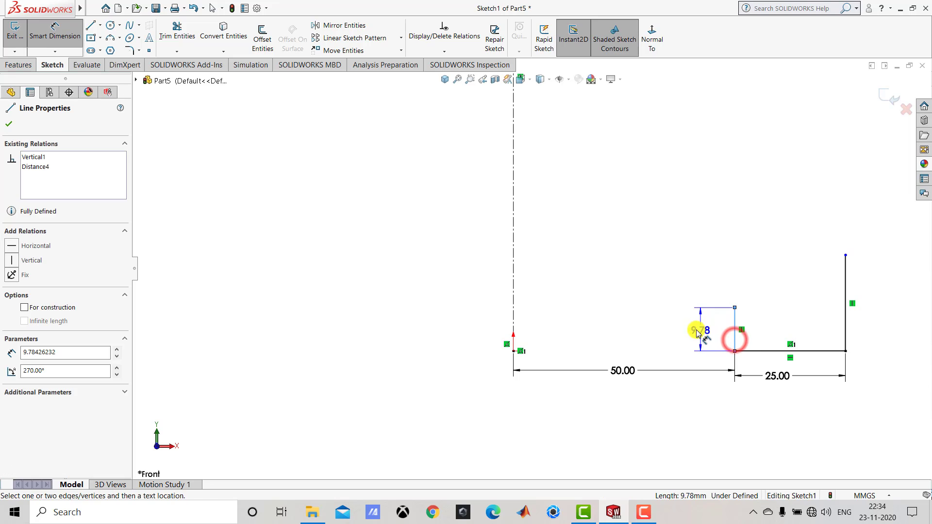
{"action": "left_click", "coordinate": [687, 330]}
{"action": "type", "text": "5"}
{"action": "key", "text": "Return"}
{"action": "left_click", "coordinate": [700, 295]}
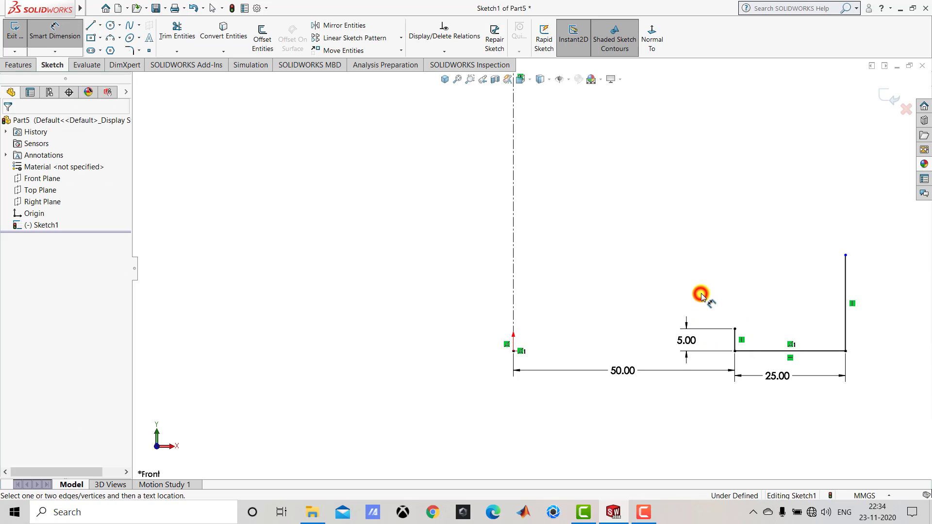
Step: Dimension the outer vertical line to a length of 15 mm
{"action": "left_click", "coordinate": [845, 323]}
{"action": "left_click", "coordinate": [881, 305]}
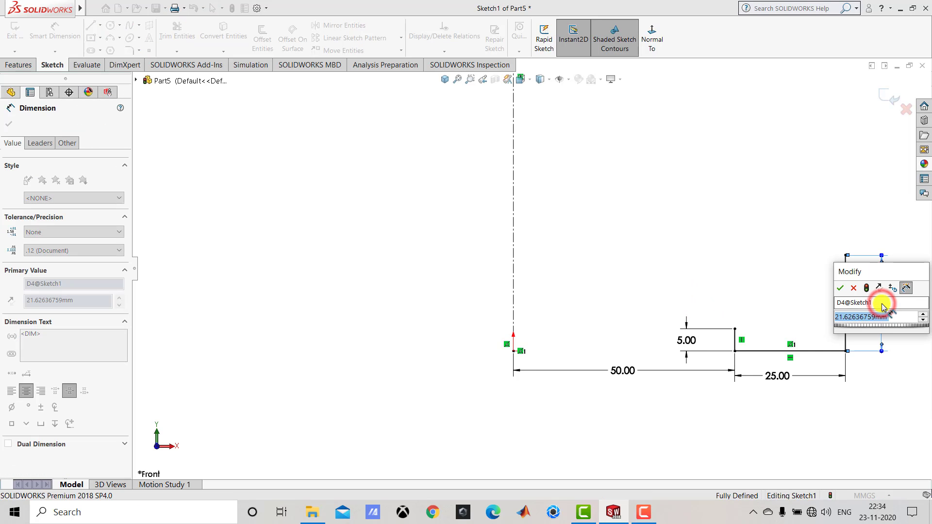
{"action": "type", "text": "15"}
{"action": "key", "text": "Return"}
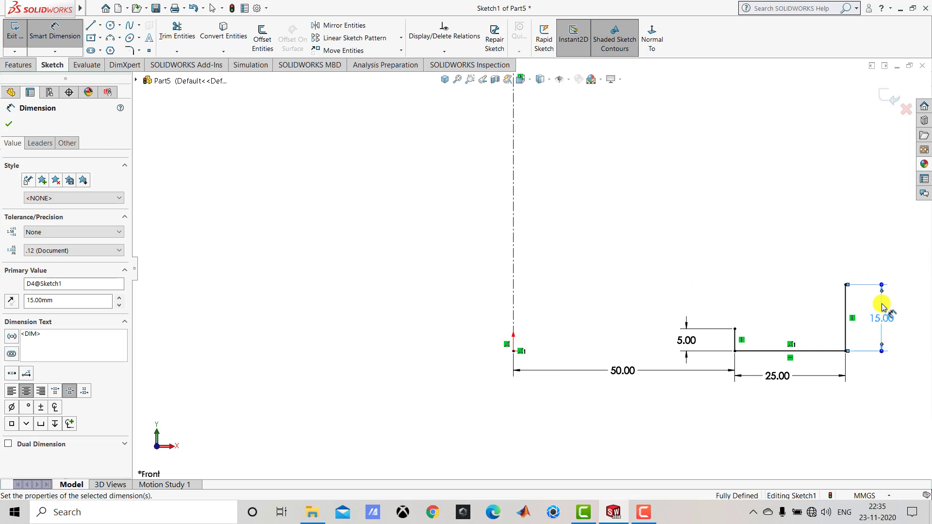
{"action": "left_click", "coordinate": [878, 242]}
{"action": "key", "text": "f"}
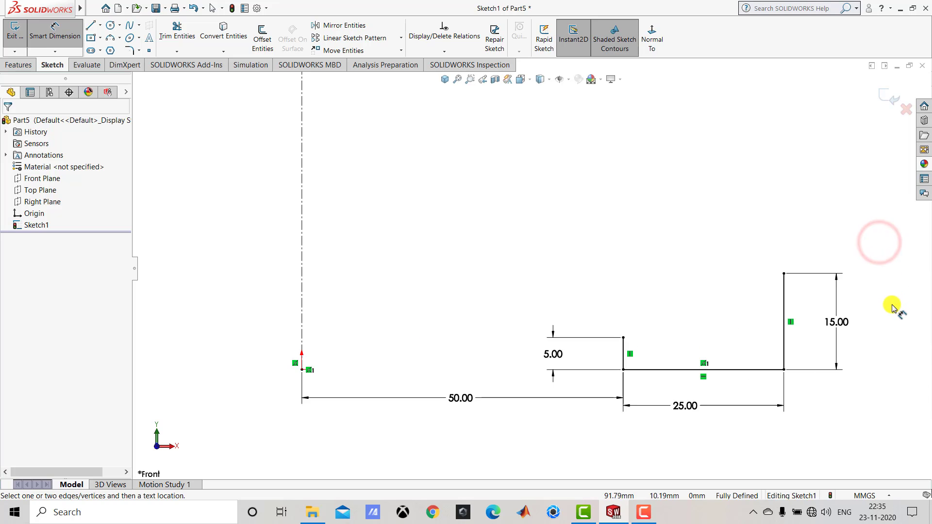
Step: Round both lower corners of the U-shaped profile with 3 mm sketch fillets
{"action": "left_click", "coordinate": [73, 30]}
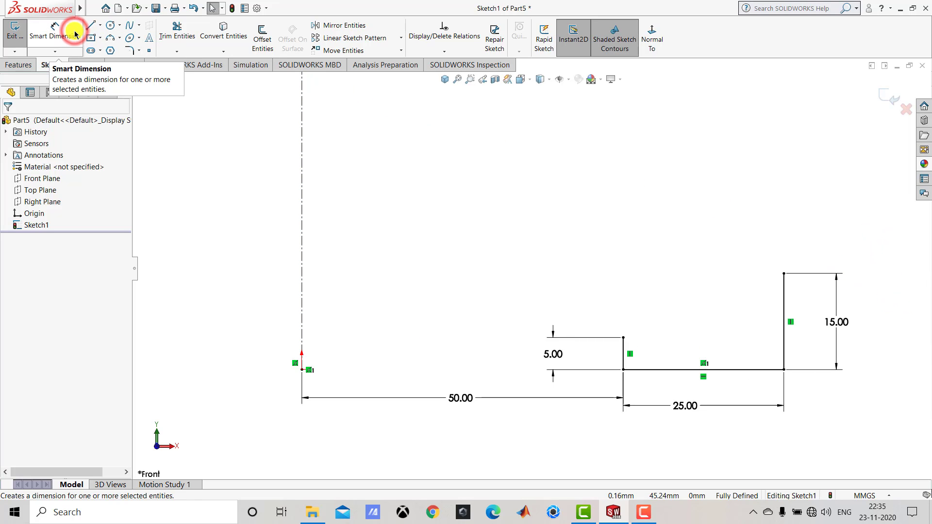
{"action": "left_click", "coordinate": [129, 50]}
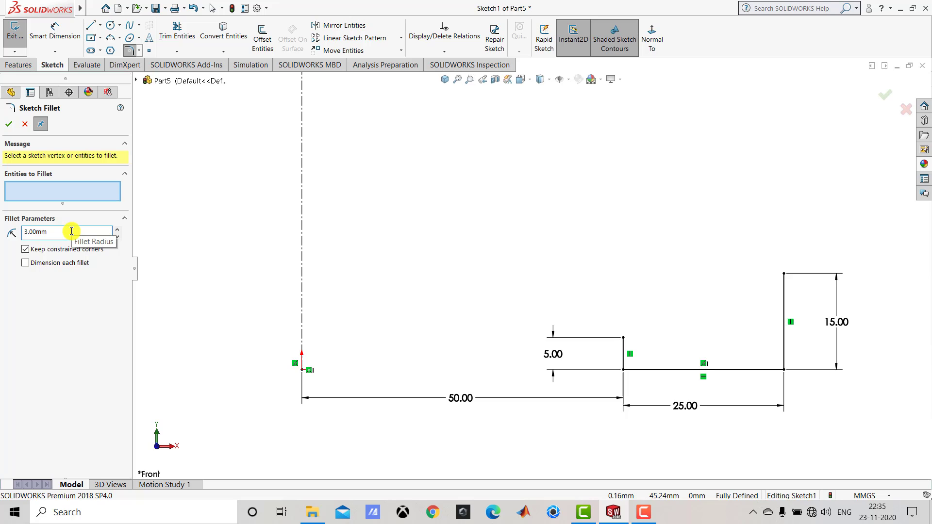
{"action": "left_click", "coordinate": [595, 352]}
{"action": "mouse_move", "coordinate": [596, 355]}
{"action": "left_mouse_down"}
{"action": "mouse_move", "coordinate": [713, 391]}
{"action": "mouse_move", "coordinate": [803, 388]}
{"action": "left_mouse_up"}
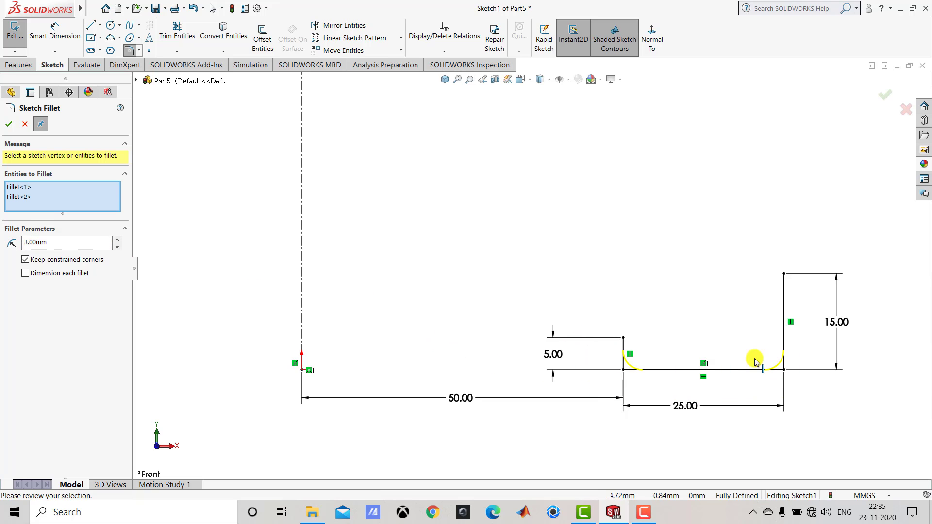
{"action": "left_click", "coordinate": [14, 125]}
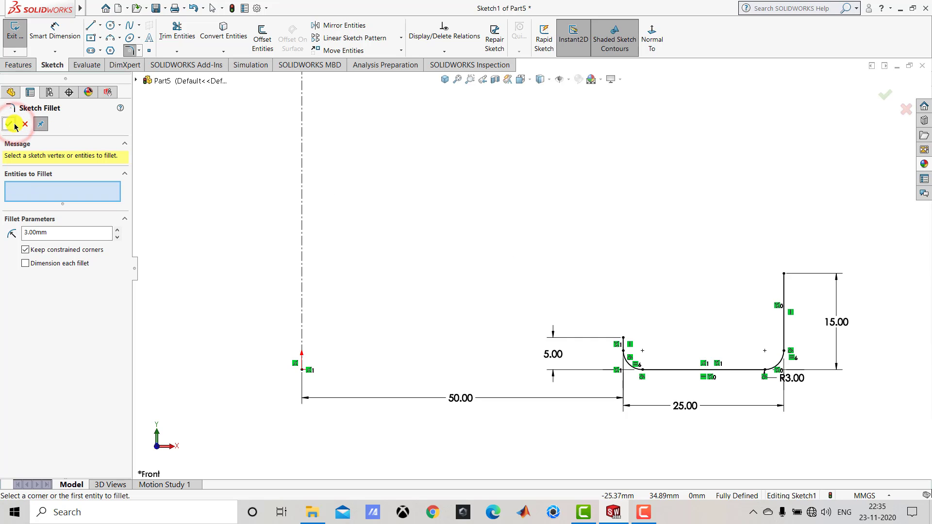
{"action": "left_click", "coordinate": [10, 126]}
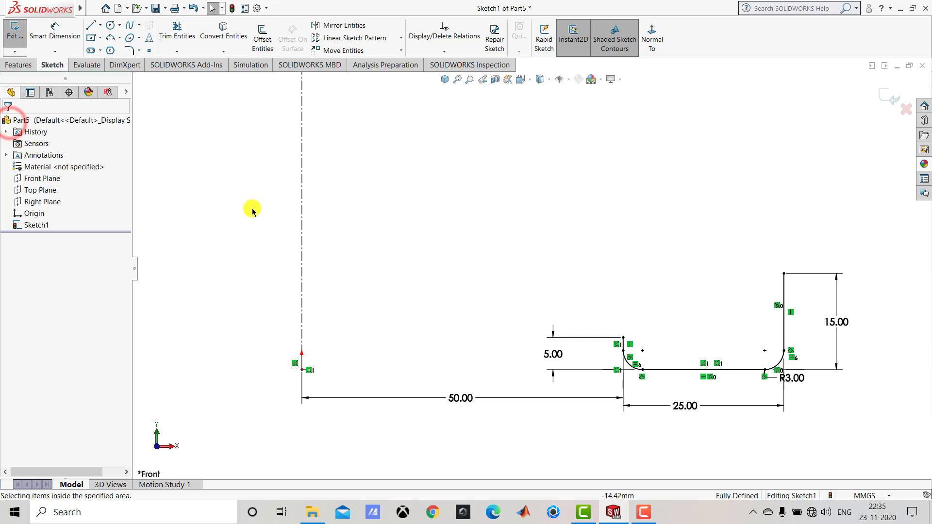
{"action": "left_click", "coordinate": [553, 225]}
{"action": "scroll", "coordinate": [736, 340], "scroll_direction": "down", "scroll_amount": 1}
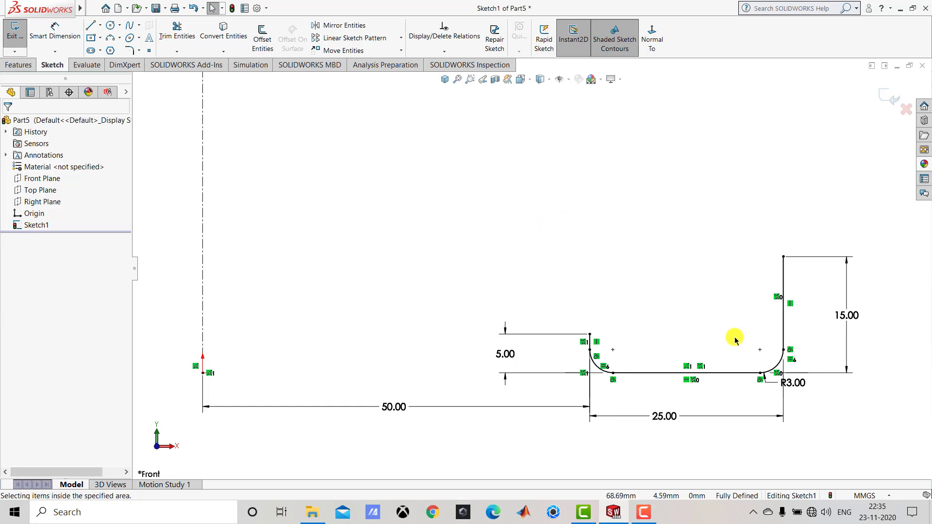
Step: Offset the whole U-shaped profile chain 2 mm toward its inside
{"action": "left_click", "coordinate": [262, 43]}
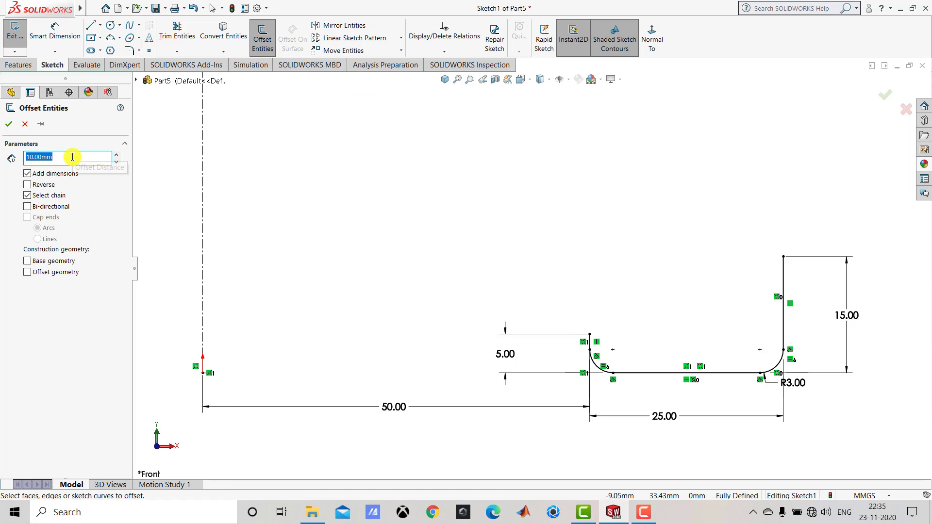
{"action": "key", "text": "Return"}
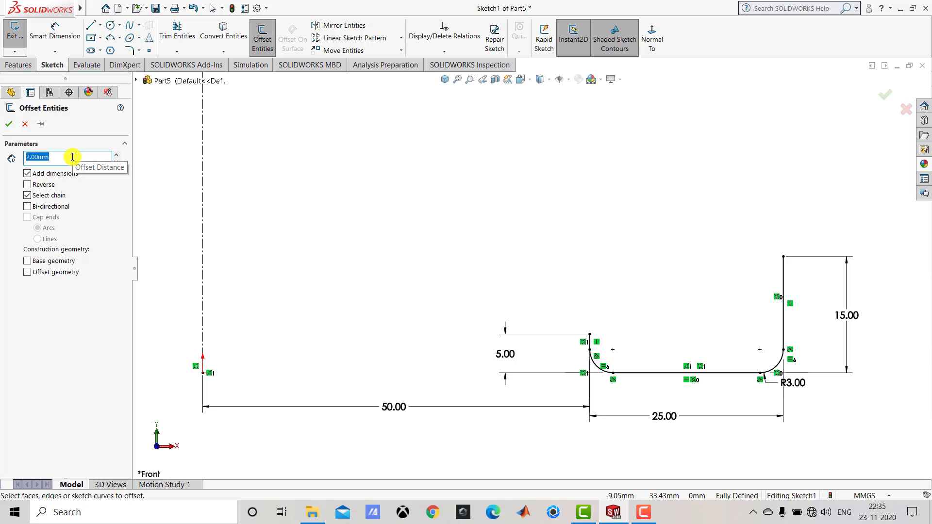
{"action": "left_click_drag", "start_coordinate": [539, 166], "coordinate": [836, 412]}
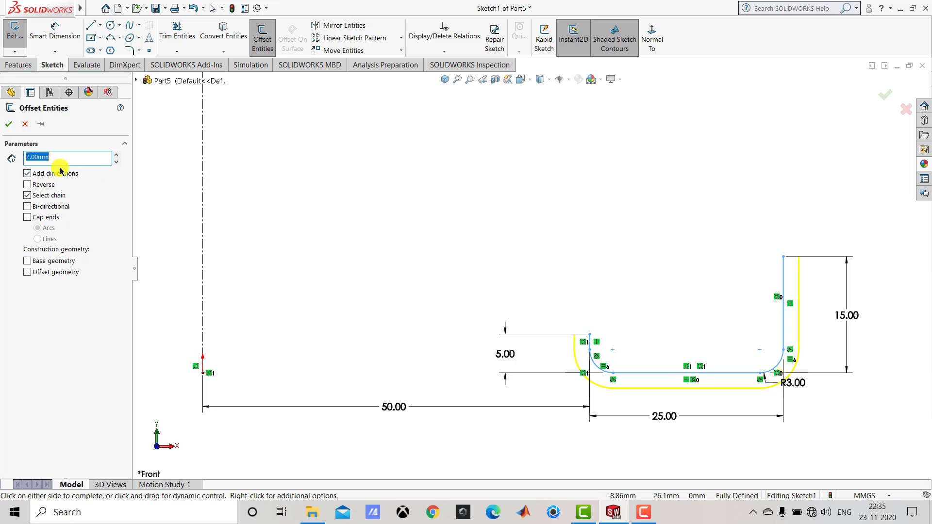
{"action": "left_click", "coordinate": [28, 185]}
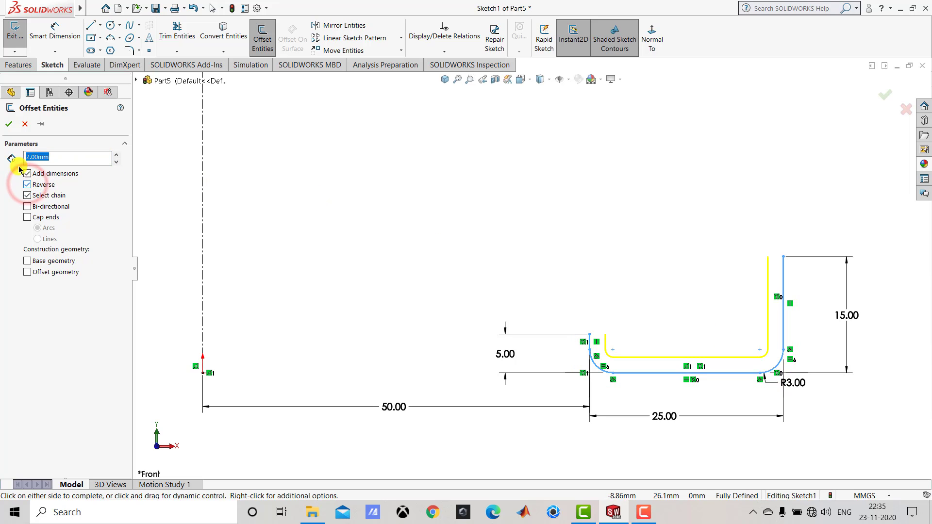
{"action": "left_click", "coordinate": [9, 124]}
{"action": "left_click", "coordinate": [309, 160]}
Step: Close both open upper ends of the offset U-shaped profile with short horizontal lines
{"action": "scroll", "coordinate": [728, 323], "scroll_direction": "down", "scroll_amount": 1}
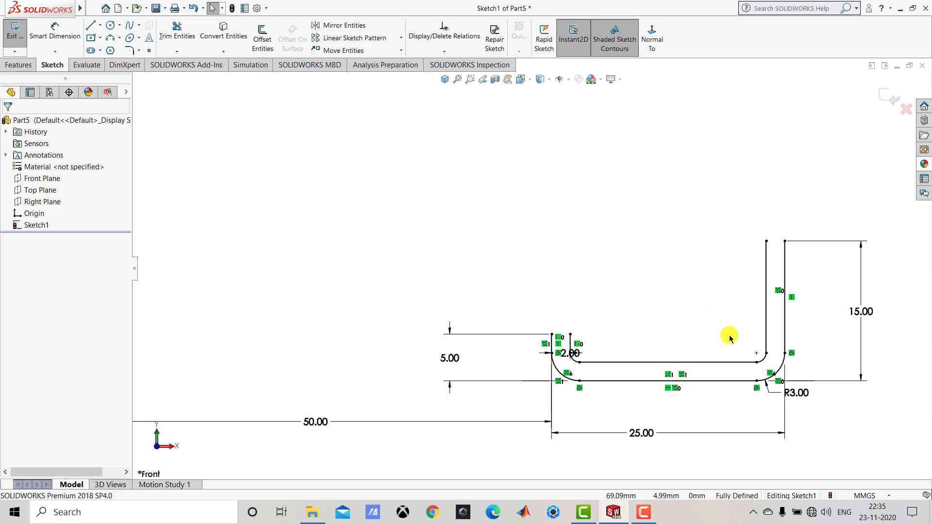
{"action": "scroll", "coordinate": [725, 342], "scroll_direction": "down", "scroll_amount": 1}
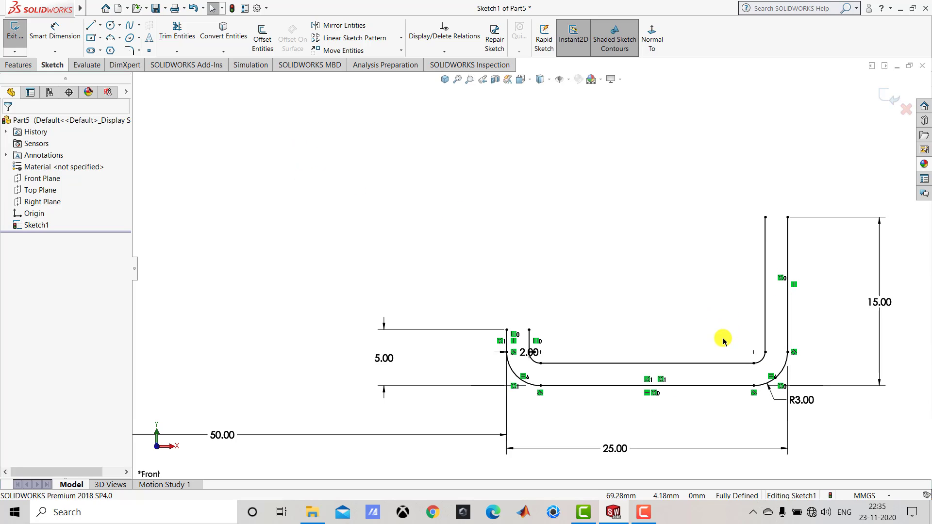
{"action": "left_click", "coordinate": [93, 27]}
{"action": "left_click", "coordinate": [506, 330]}
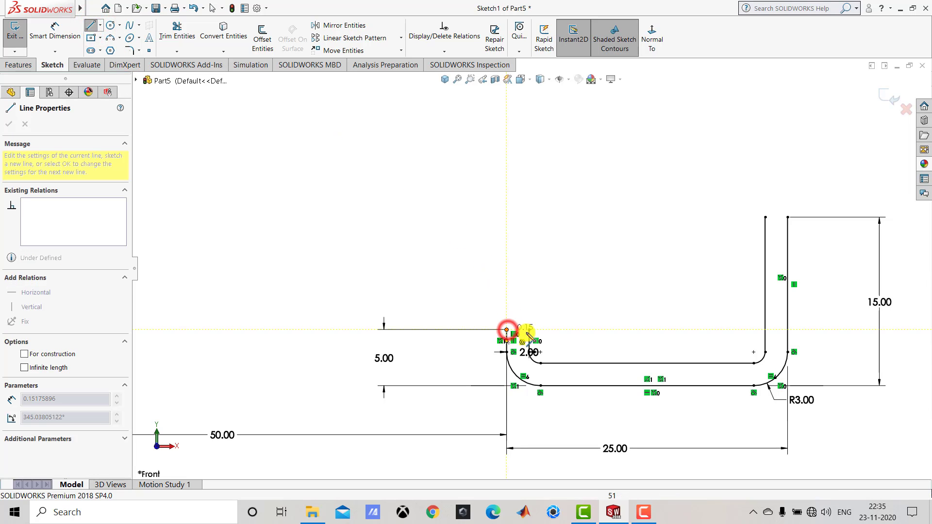
{"action": "left_click", "coordinate": [529, 330]}
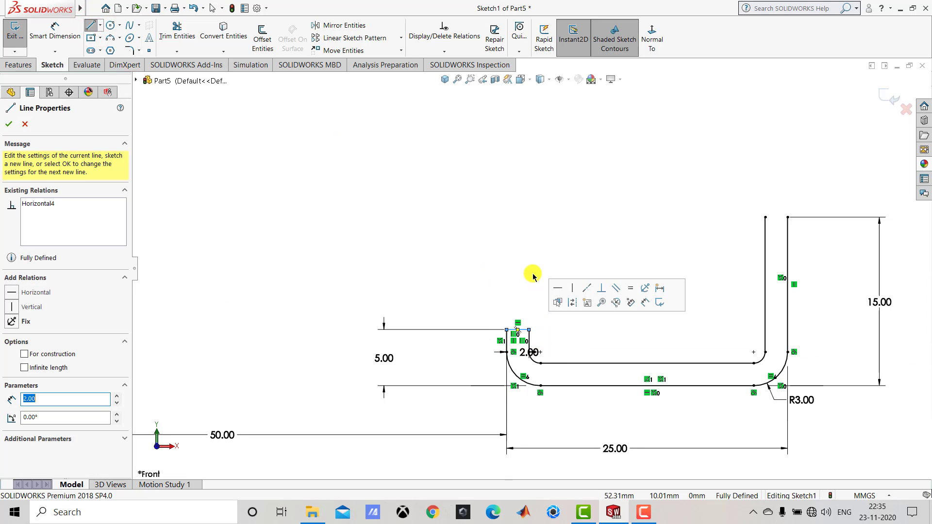
{"action": "key", "text": "Escape"}
{"action": "key", "text": "Escape"}
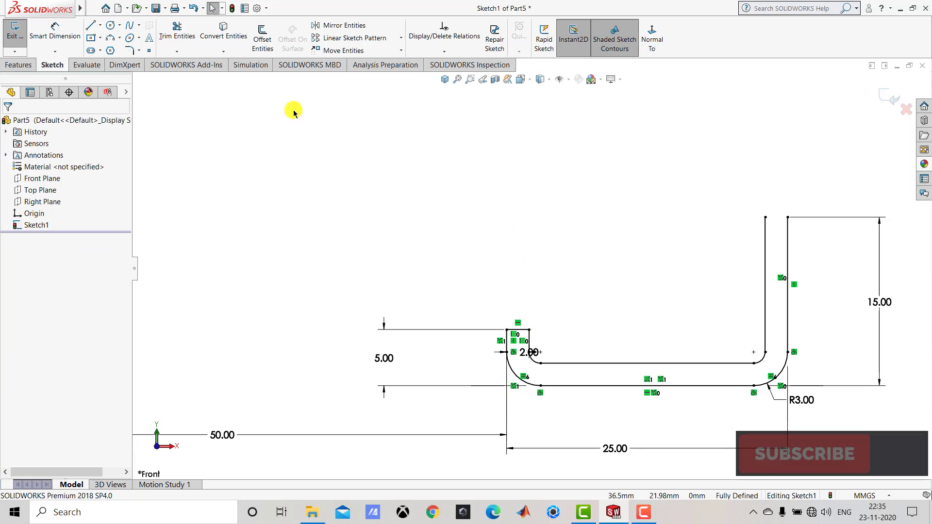
{"action": "left_click", "coordinate": [93, 28]}
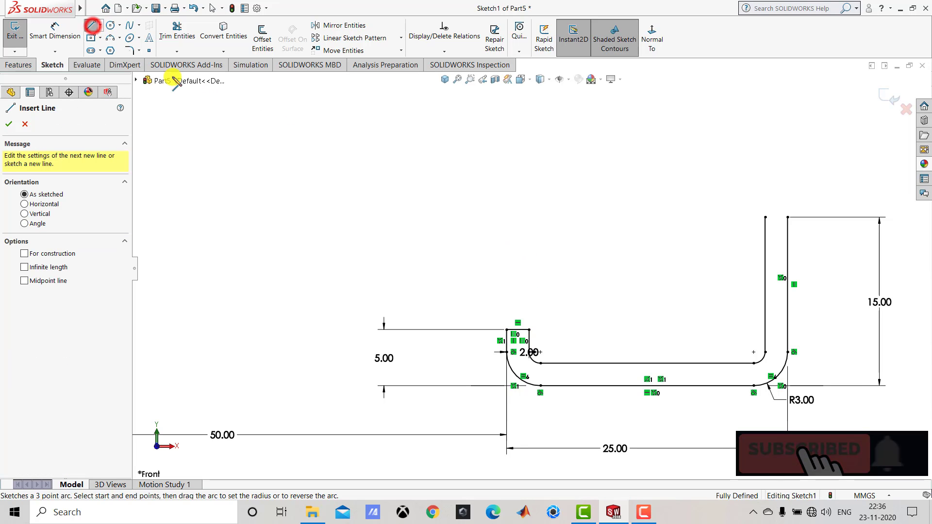
{"action": "left_click", "coordinate": [765, 217]}
{"action": "left_click", "coordinate": [787, 217]}
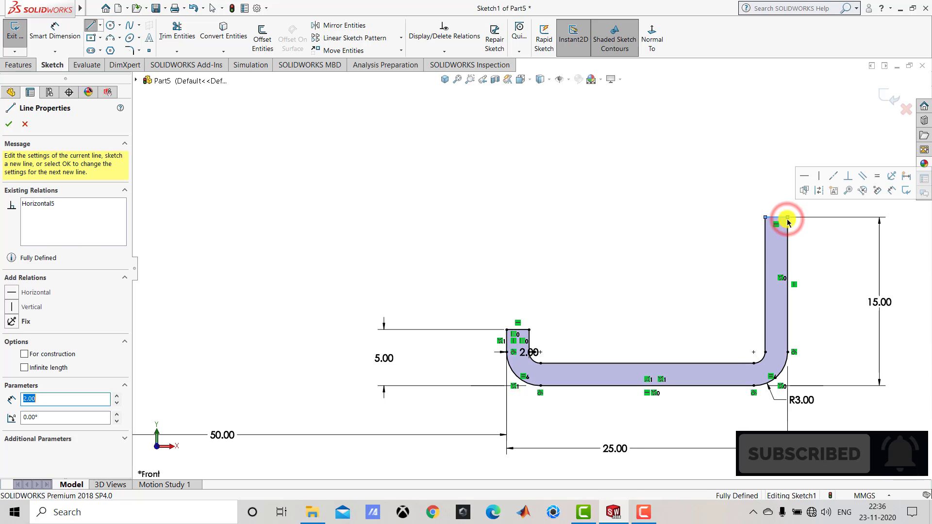
{"action": "key", "text": "Escape"}
Step: Finish the sketch and revolve the closed profile 360 degrees about the centerline, then show the ring in isometric view
{"action": "scroll", "coordinate": [726, 283], "scroll_direction": "up", "scroll_amount": 5}
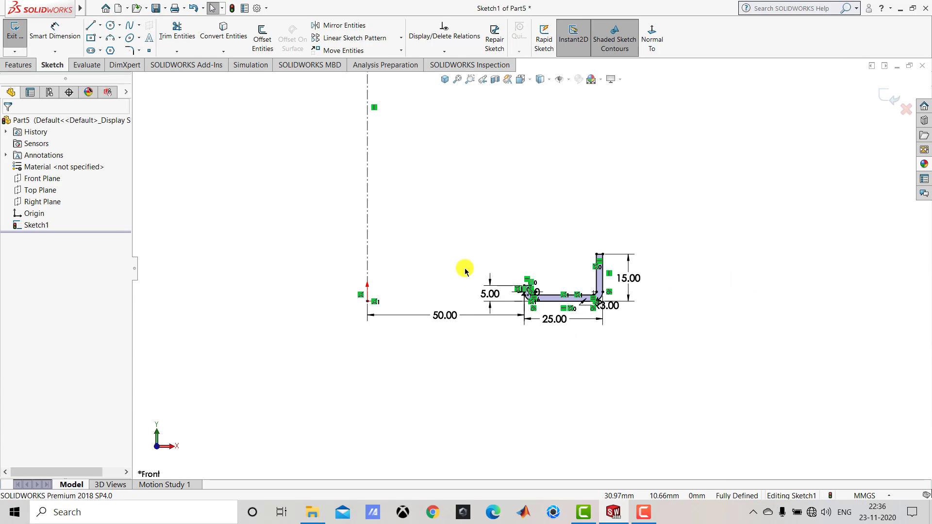
{"action": "scroll", "coordinate": [464, 270], "scroll_direction": "down", "scroll_amount": 4}
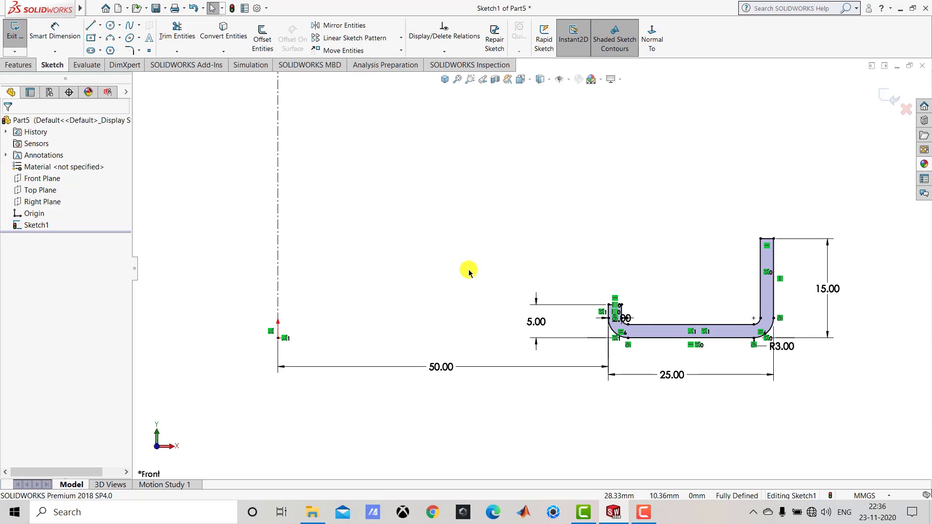
{"action": "left_click", "coordinate": [884, 100]}
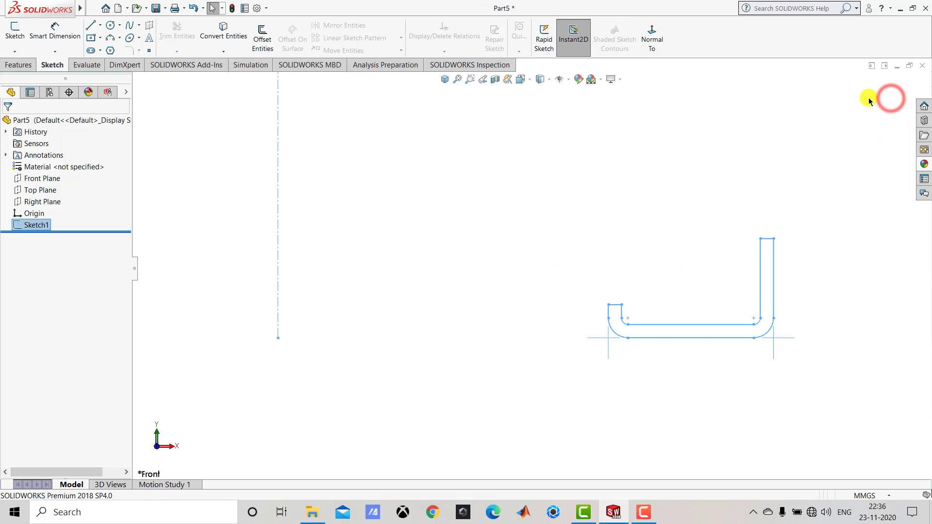
{"action": "left_click", "coordinate": [27, 65]}
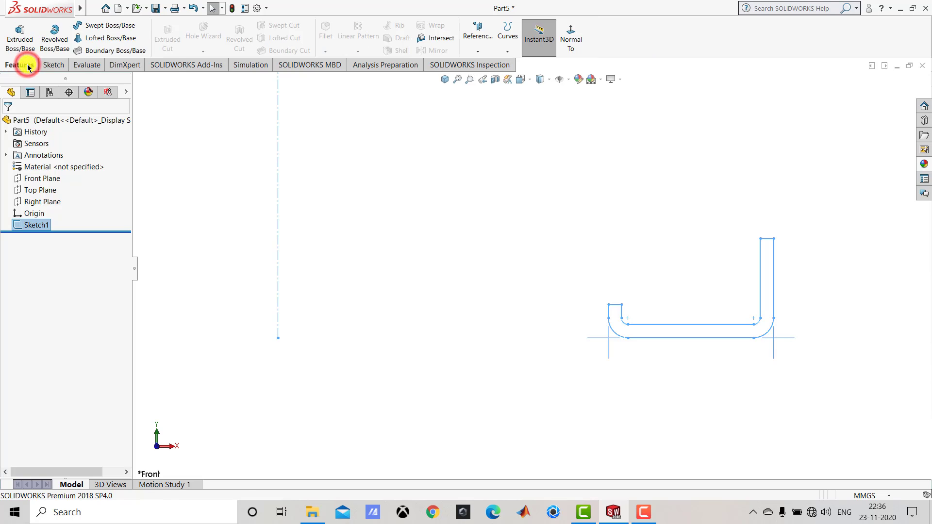
{"action": "left_click", "coordinate": [52, 41]}
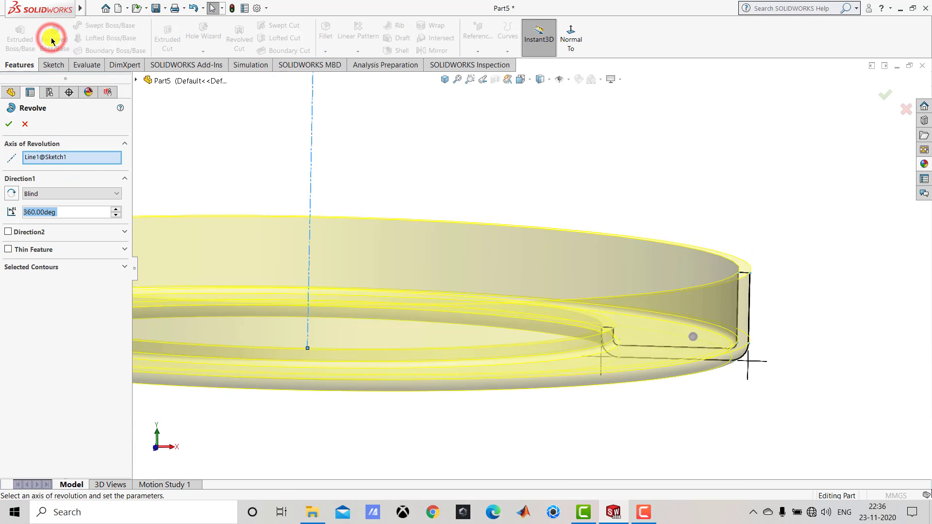
{"action": "left_click", "coordinate": [12, 125]}
{"action": "left_click", "coordinate": [445, 80]}
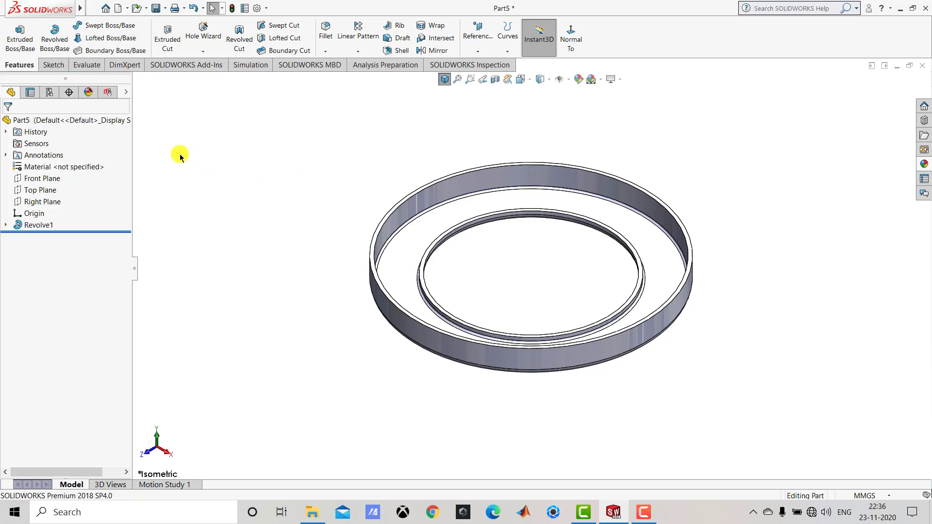
Step: Apply the gloss blue painted car appearance to the revolved ring
{"action": "left_click", "coordinate": [119, 120]}
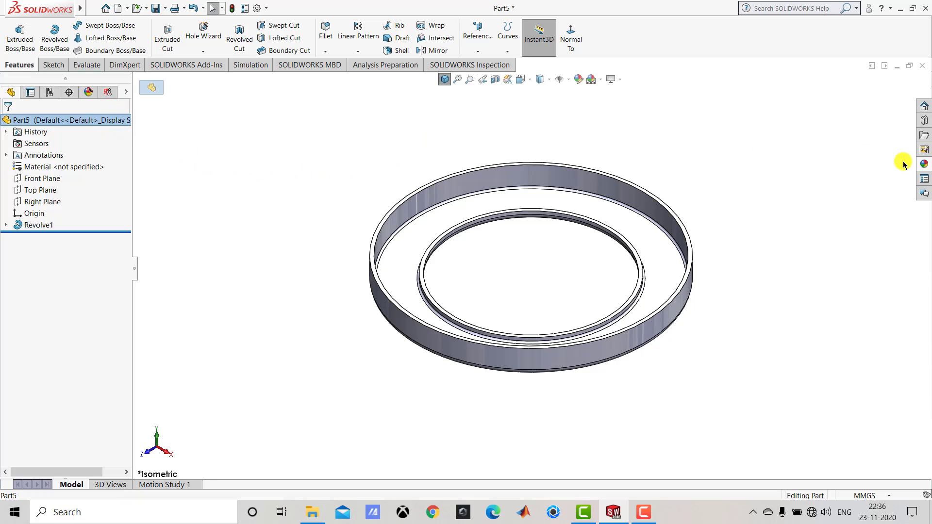
{"action": "left_click", "coordinate": [924, 164]}
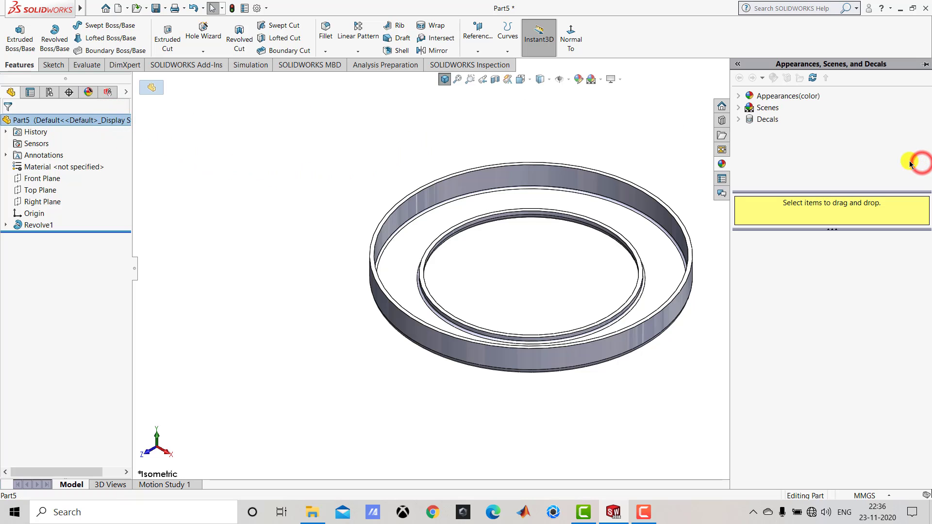
{"action": "left_click", "coordinate": [739, 97]}
{"action": "left_click", "coordinate": [750, 131]}
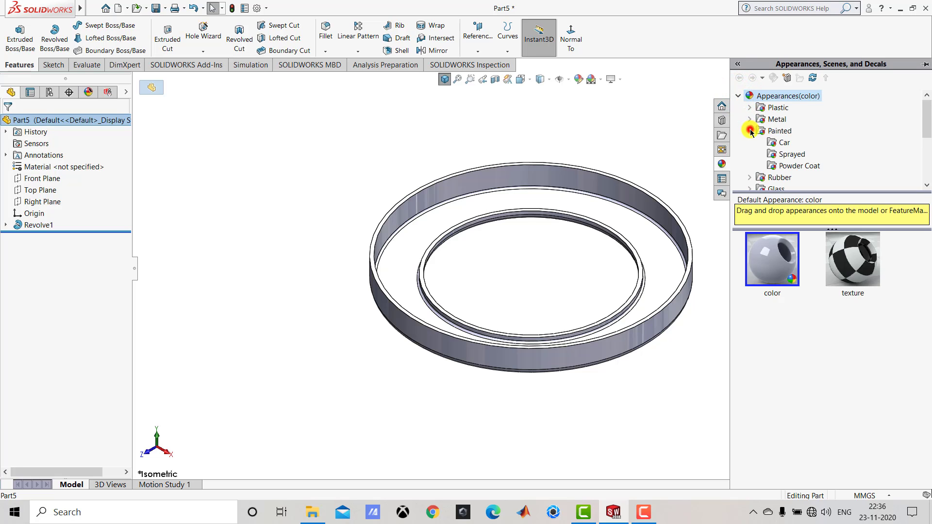
{"action": "left_click", "coordinate": [771, 143]}
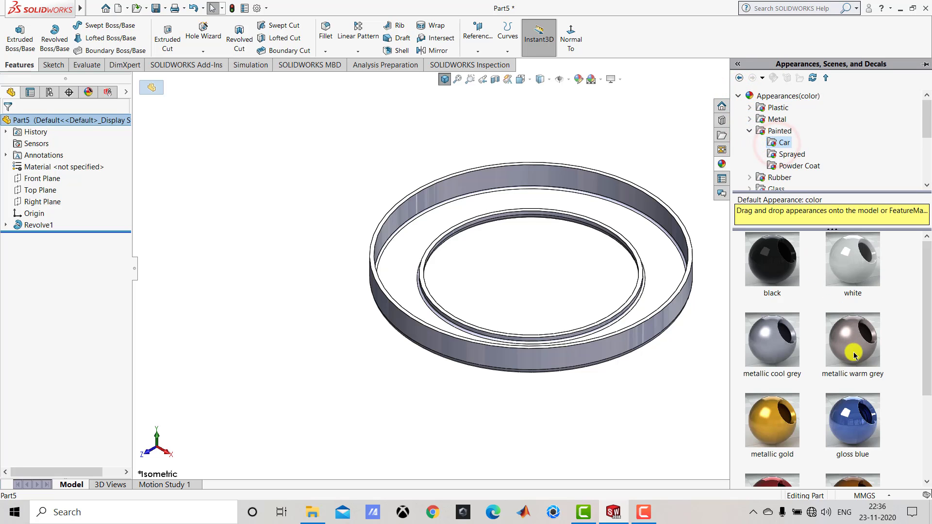
{"action": "left_click_drag", "start_coordinate": [855, 410], "coordinate": [652, 269]}
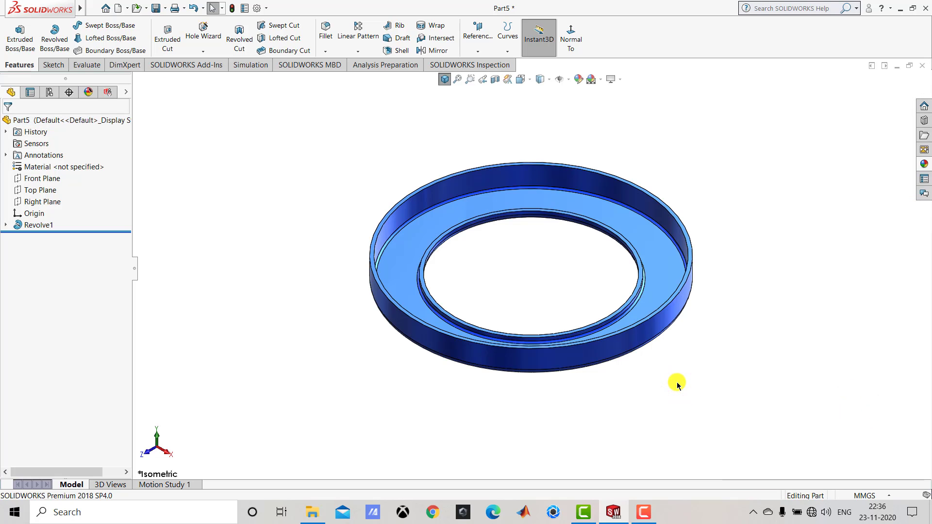
Step: Start saving the part and create and open a new Desktop folder named "spring animation"
{"action": "left_click", "coordinate": [155, 8]}
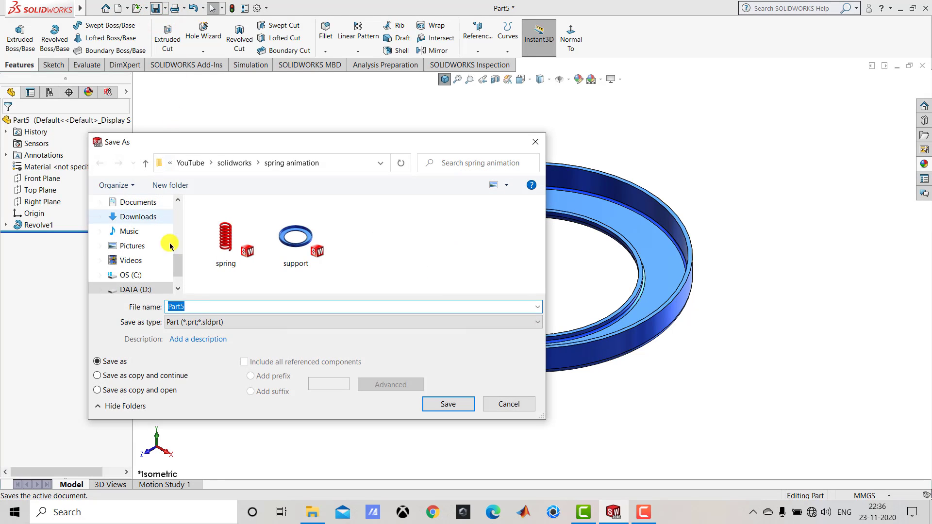
{"action": "left_click_drag", "start_coordinate": [177, 266], "coordinate": [175, 214]}
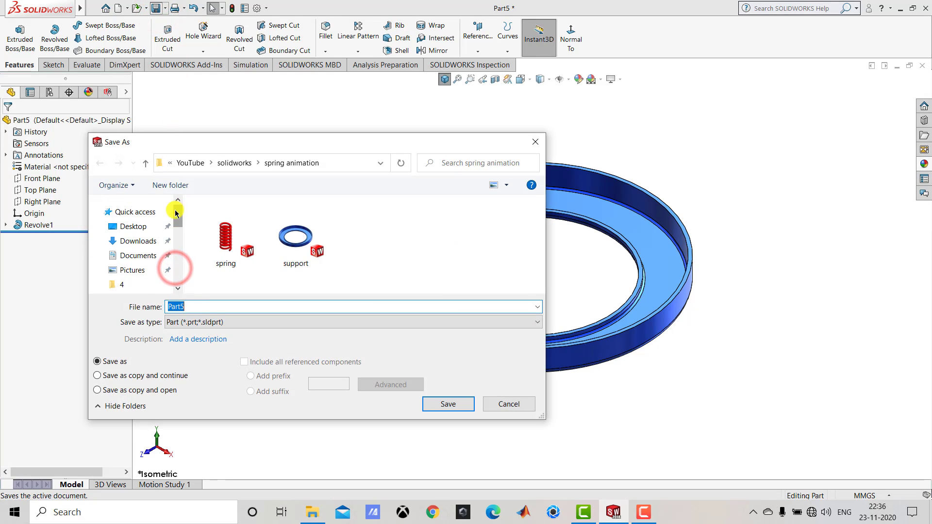
{"action": "left_click", "coordinate": [131, 226]}
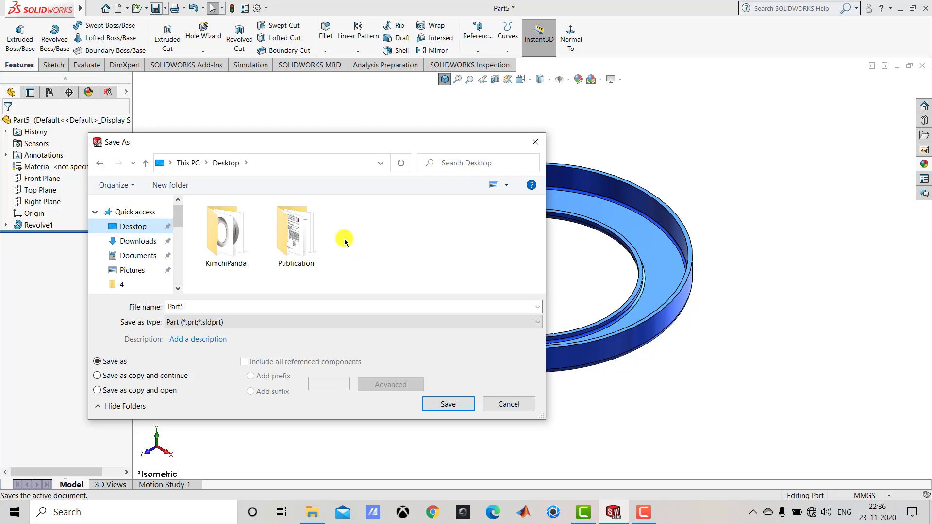
{"action": "left_click", "coordinate": [173, 186]}
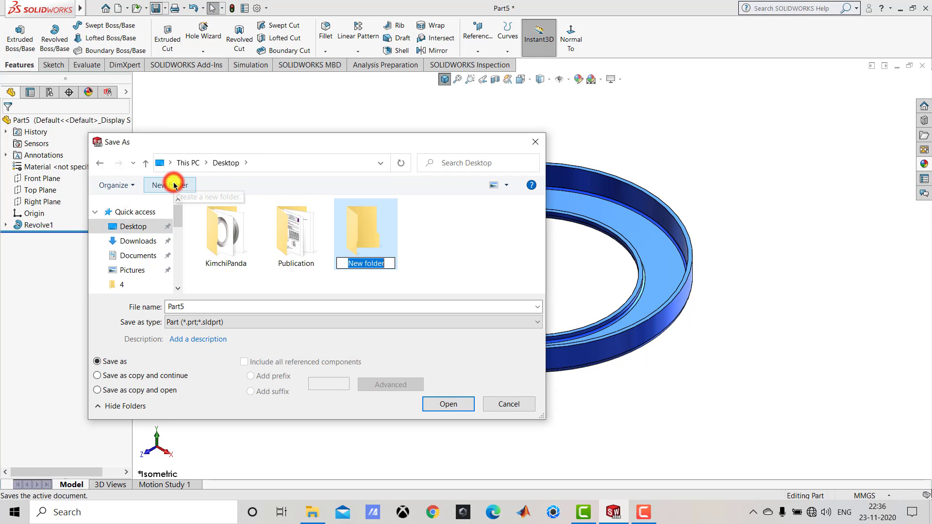
{"action": "type", "text": "spring animation"}
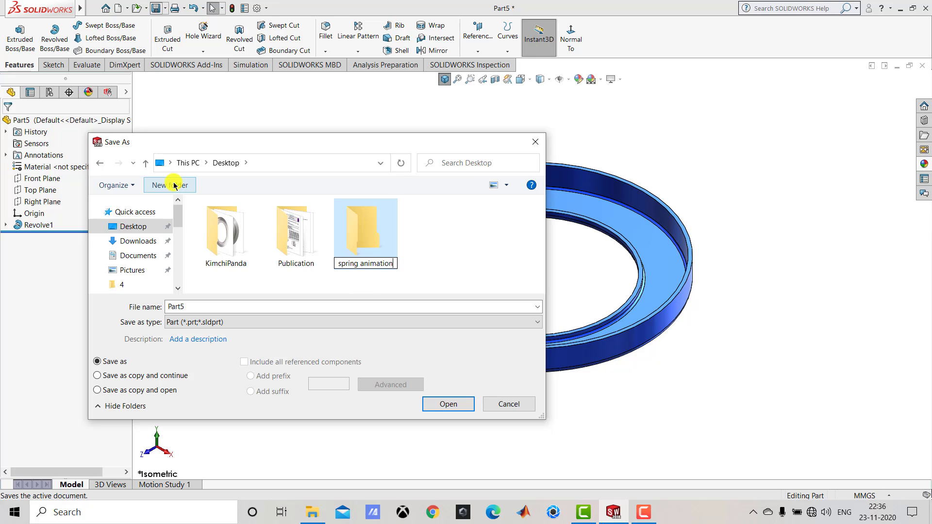
{"action": "key", "text": "Return"}
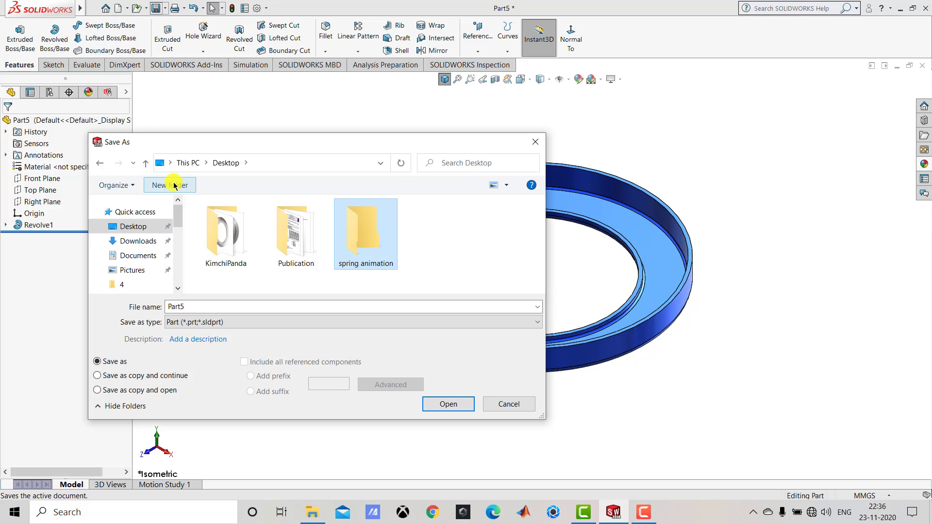
{"action": "key", "text": "Return"}
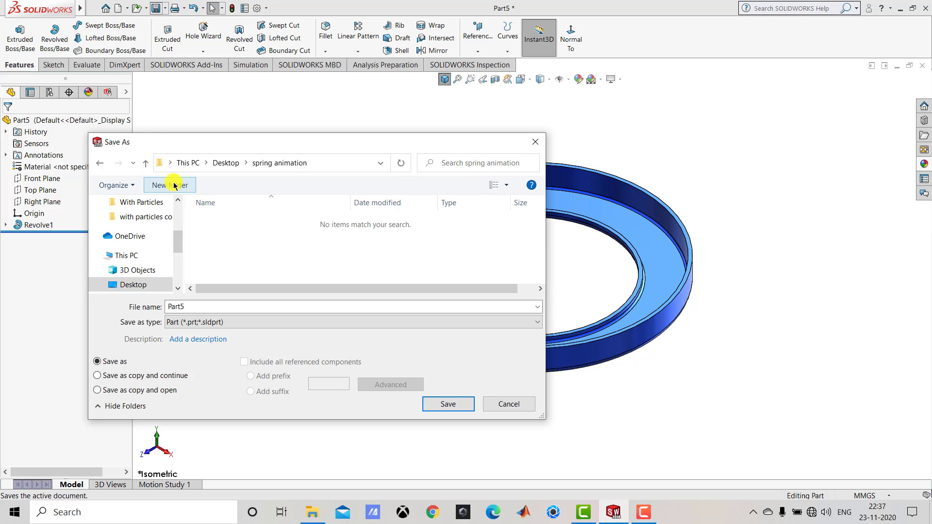
Step: Save the part in the open folder under the file name "support"
{"action": "double_click", "coordinate": [201, 305]}
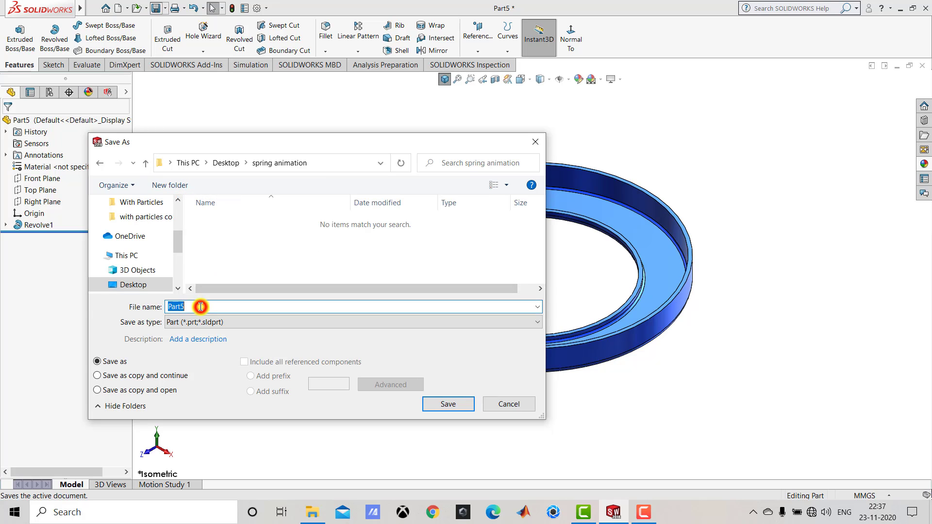
{"action": "type", "text": "support"}
{"action": "left_click", "coordinate": [448, 404]}
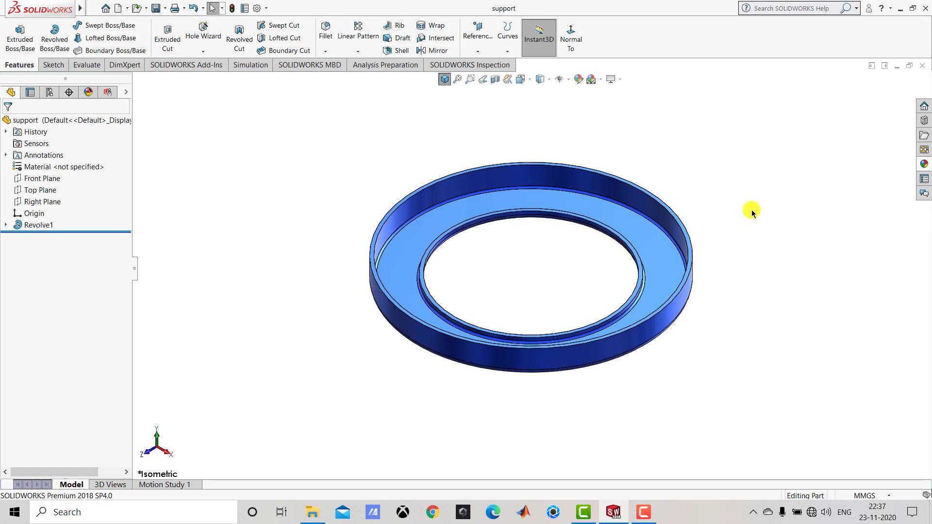
Step: Close the support part and create a new, empty part document
{"action": "left_click", "coordinate": [923, 67]}
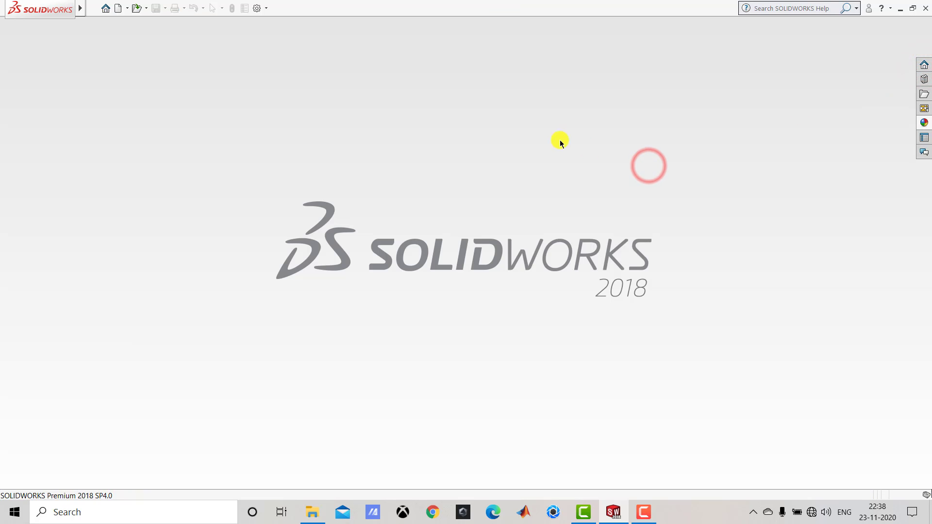
{"action": "left_click", "coordinate": [120, 8]}
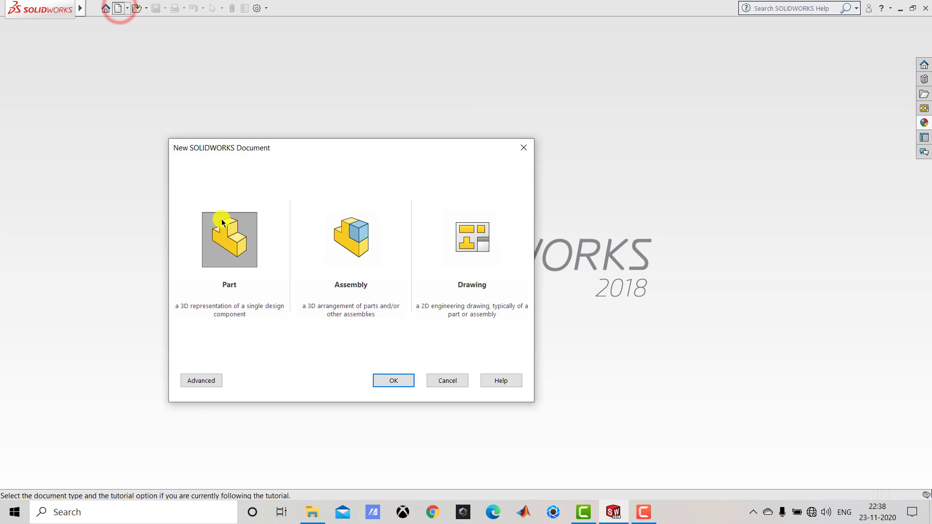
{"action": "left_click", "coordinate": [226, 233]}
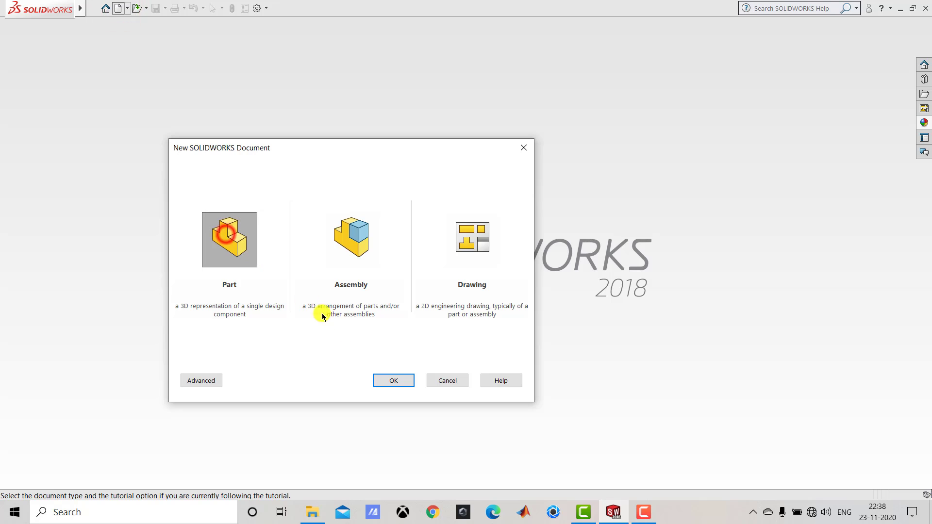
{"action": "left_click", "coordinate": [403, 383]}
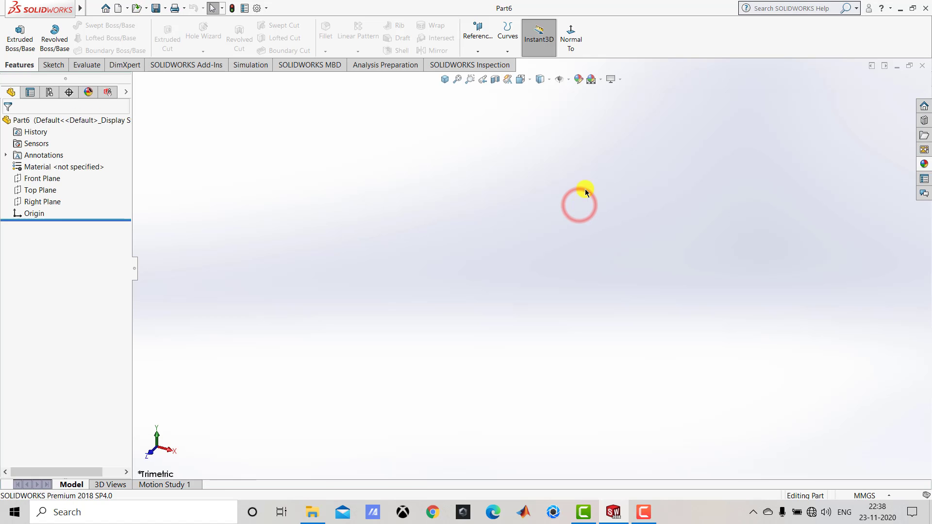
Step: Switch the scene background to plain white and start a new sketch on the Front Plane
{"action": "left_click", "coordinate": [600, 79]}
{"action": "left_click", "coordinate": [610, 105]}
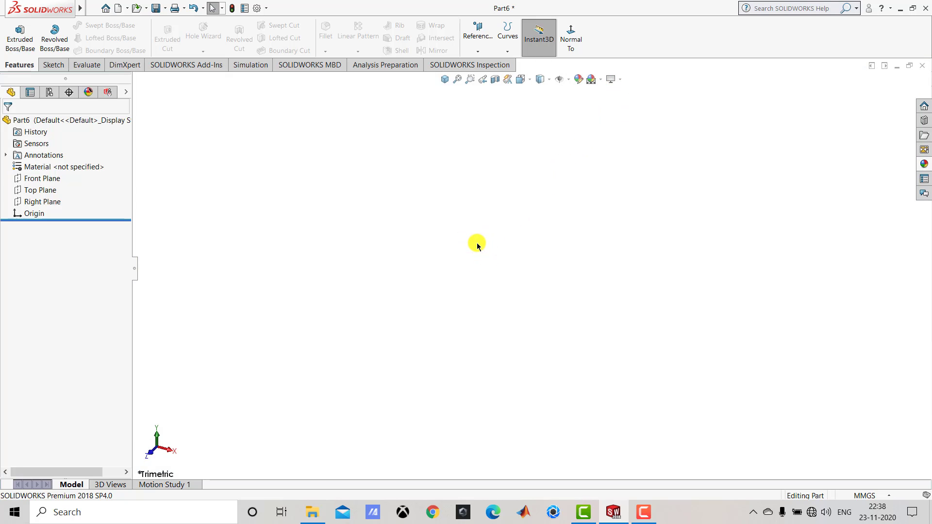
{"action": "left_click", "coordinate": [59, 64]}
{"action": "left_click", "coordinate": [22, 46]}
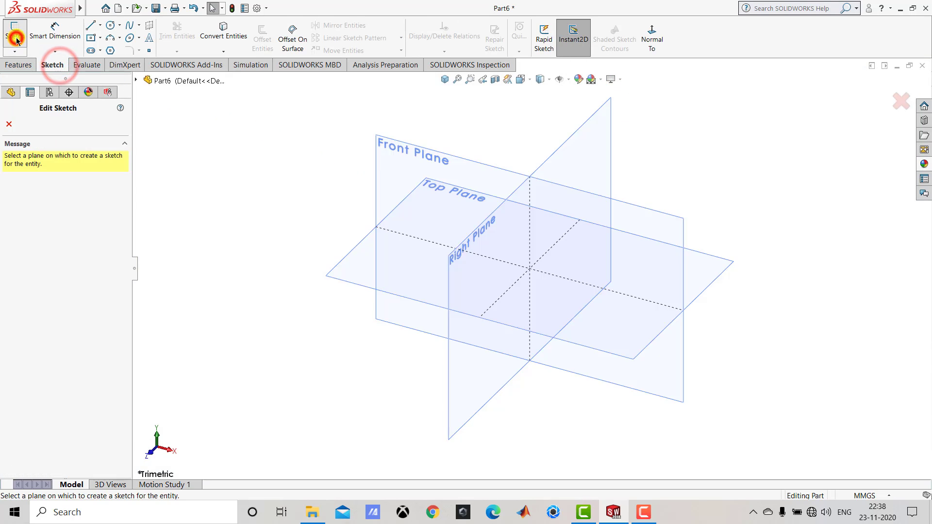
{"action": "left_click", "coordinate": [377, 168]}
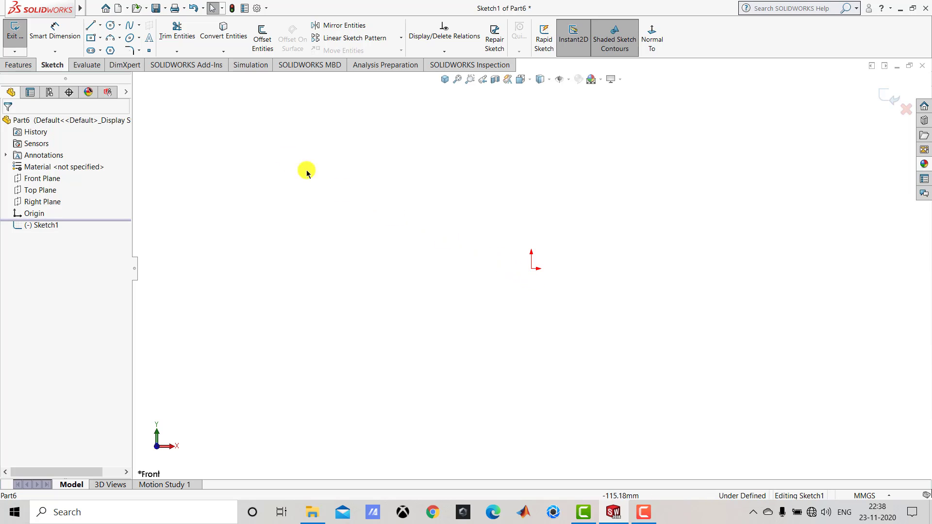
Step: Sketch a vertical line about 84 mm long upward from the origin
{"action": "left_click", "coordinate": [88, 30]}
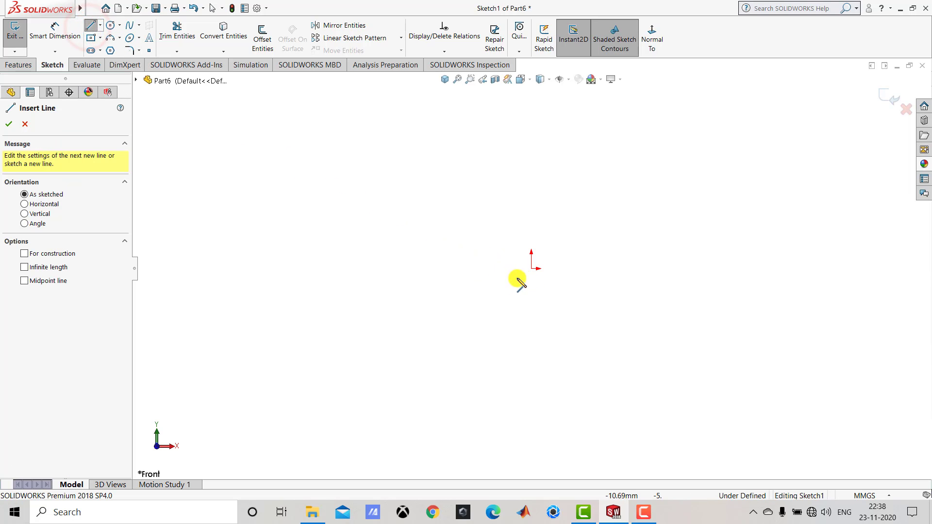
{"action": "left_click", "coordinate": [531, 268]}
{"action": "left_click", "coordinate": [531, 116]}
{"action": "key", "text": "Escape"}
{"action": "scroll", "coordinate": [537, 154], "scroll_direction": "down", "scroll_amount": 3}
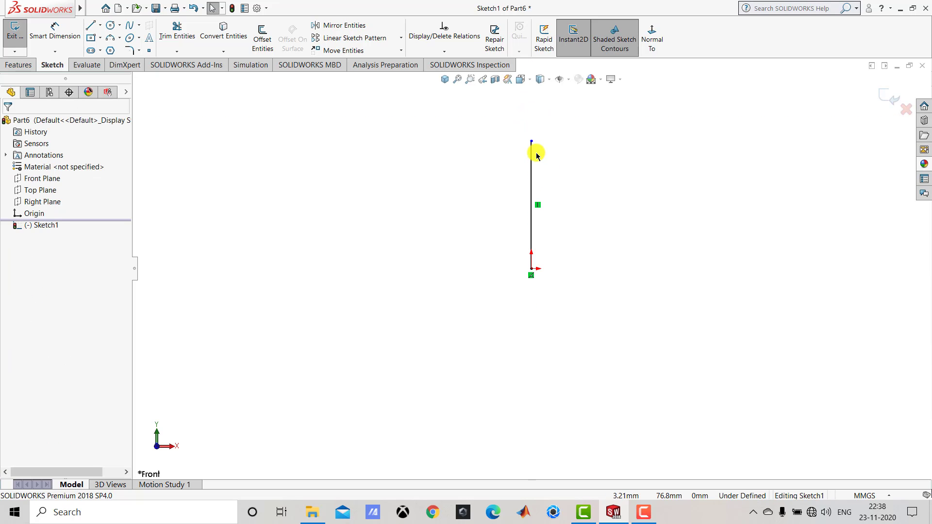
Step: Dimension the vertical line's length and set it to 350 mm
{"action": "left_click", "coordinate": [55, 33]}
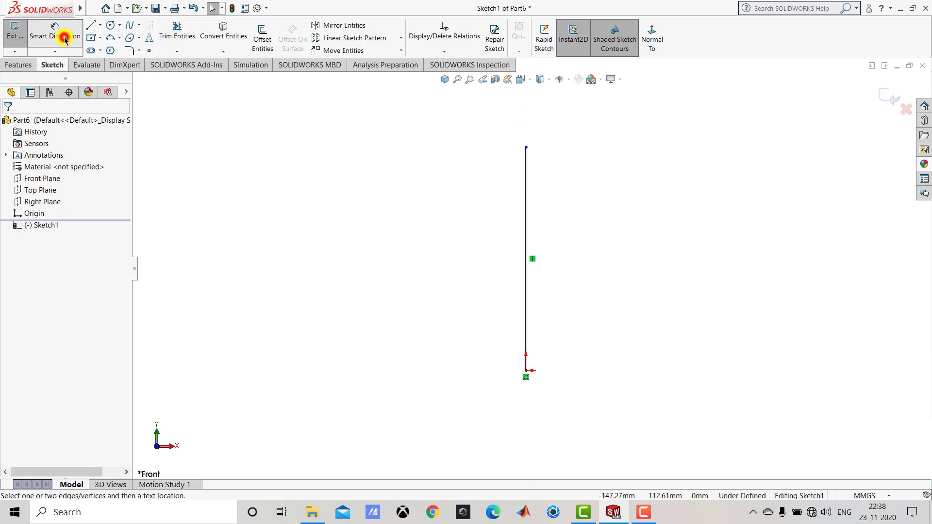
{"action": "left_click", "coordinate": [526, 206]}
{"action": "left_click", "coordinate": [609, 232]}
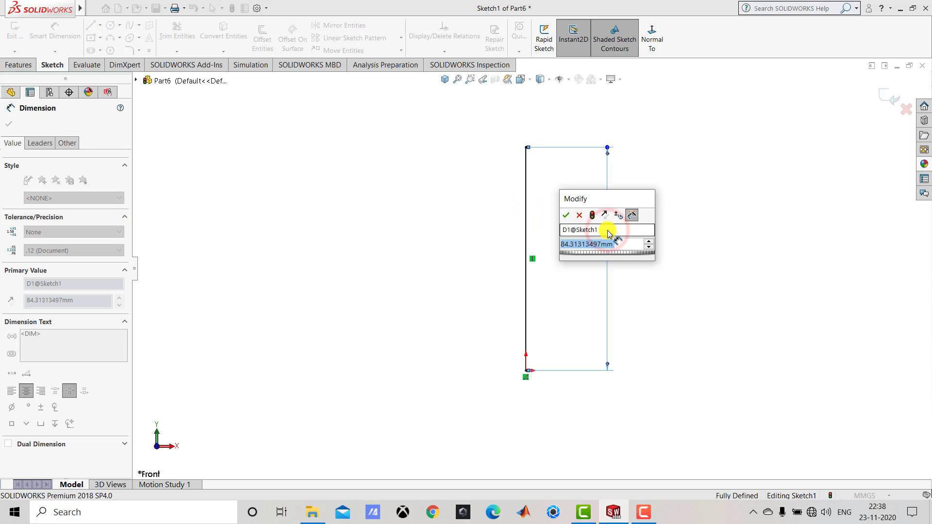
{"action": "type", "text": "350"}
{"action": "key", "text": "Return"}
{"action": "left_click", "coordinate": [684, 261]}
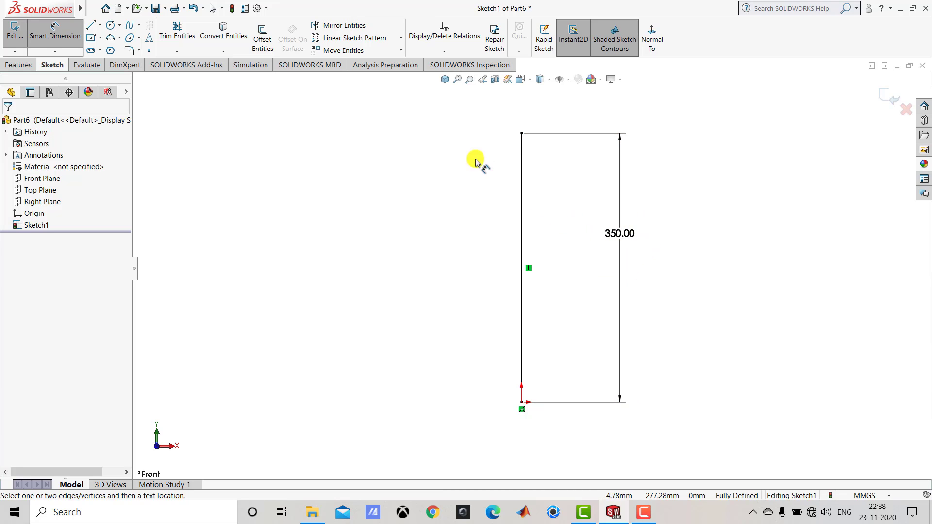
Step: Shift the 350 mm dimension's text slightly down its dimension line and bring up the options available for that dimension
{"action": "left_click", "coordinate": [56, 30]}
{"action": "left_click", "coordinate": [744, 233]}
{"action": "left_click_drag", "start_coordinate": [616, 231], "coordinate": [619, 255]}
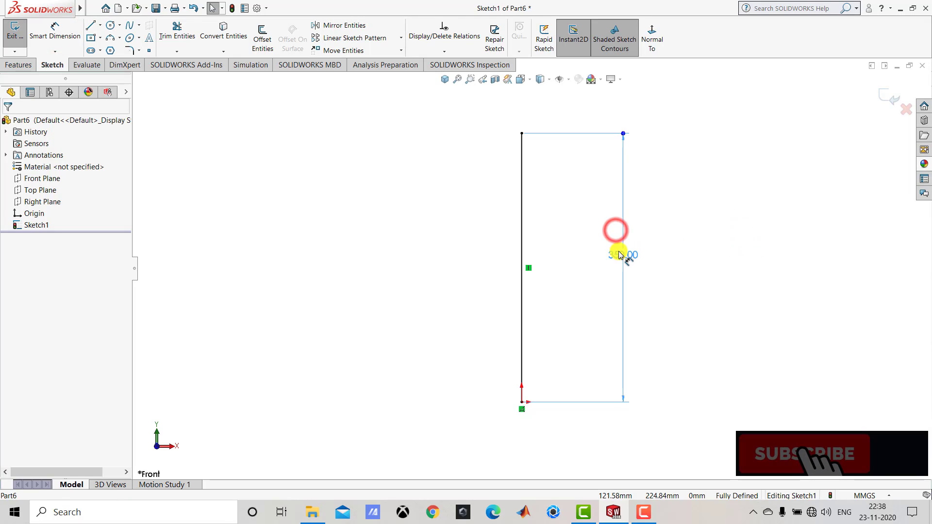
{"action": "left_click", "coordinate": [708, 218]}
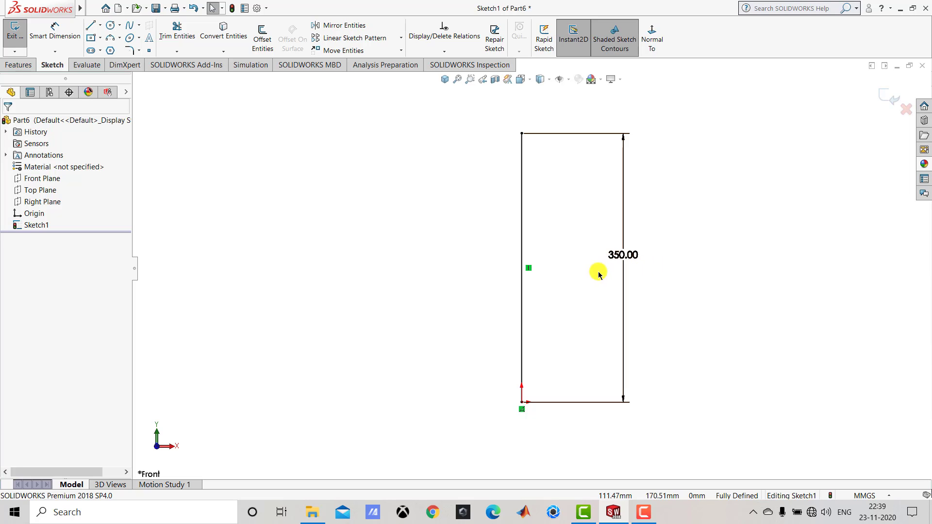
{"action": "left_click", "coordinate": [619, 255]}
{"action": "right_click", "coordinate": [620, 255]}
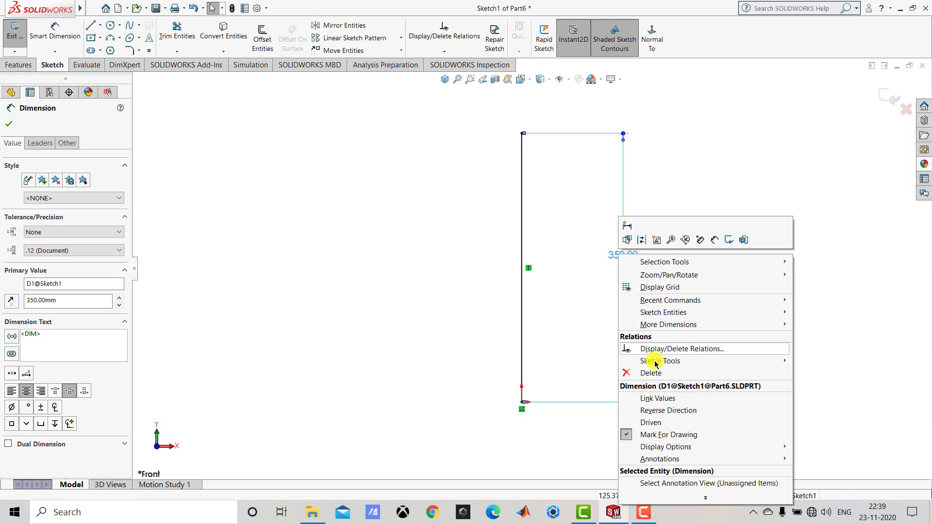
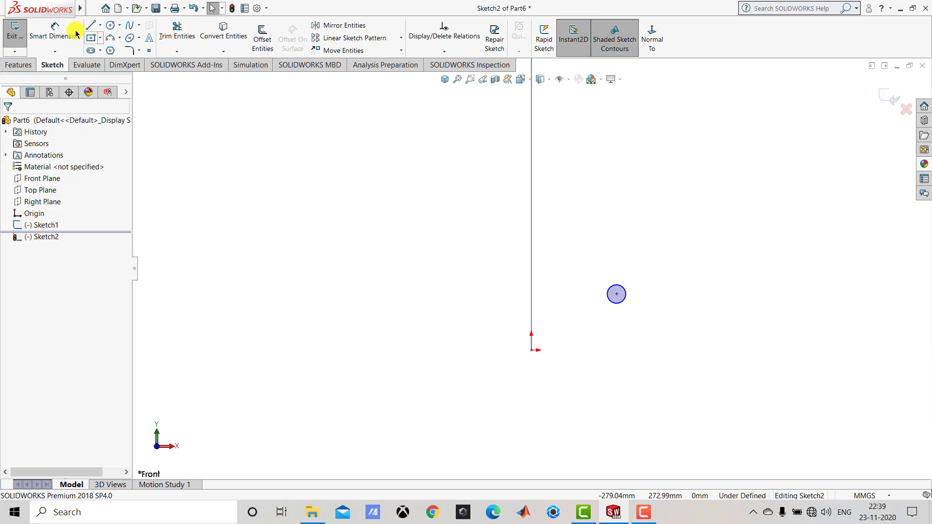
Step: Dimension the small circle beside the vertical line with a diameter of 20 mm
{"action": "left_click", "coordinate": [57, 28]}
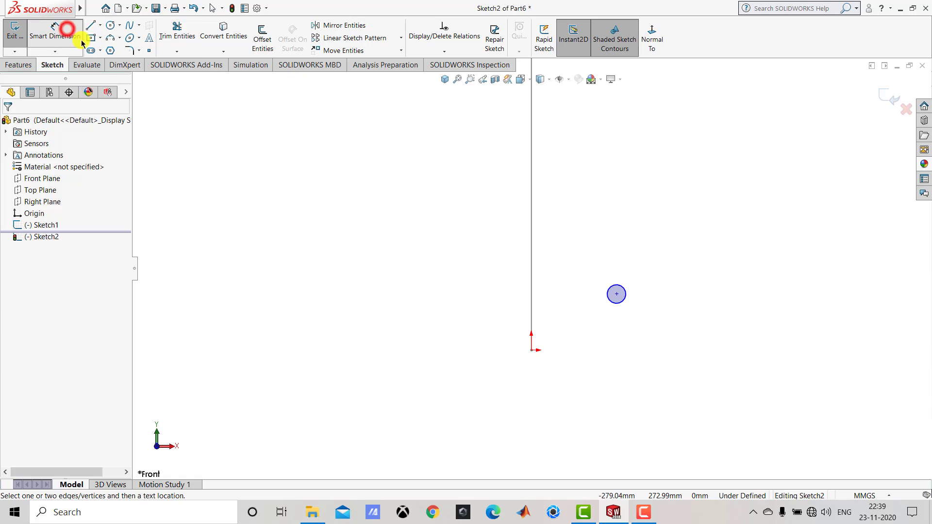
{"action": "left_click", "coordinate": [623, 287]}
{"action": "left_click", "coordinate": [680, 259]}
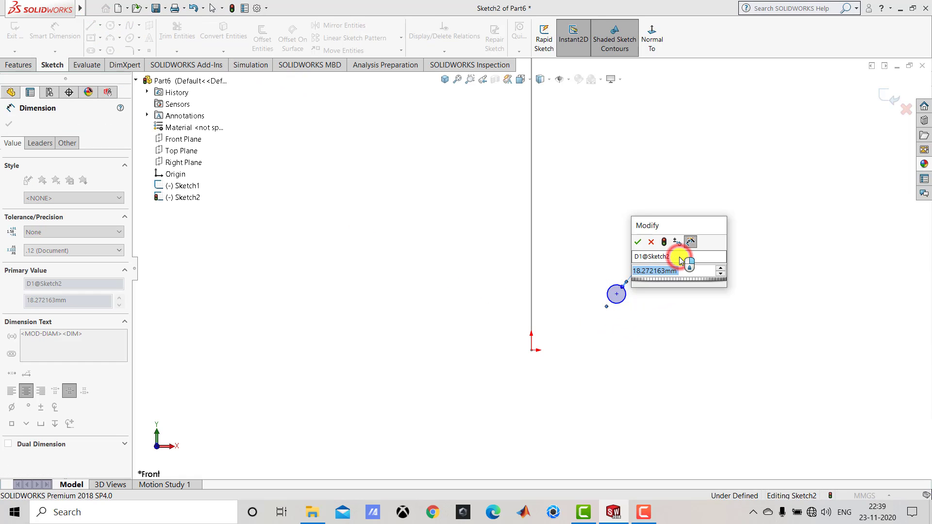
{"action": "type", "text": "20"}
{"action": "key", "text": "Return"}
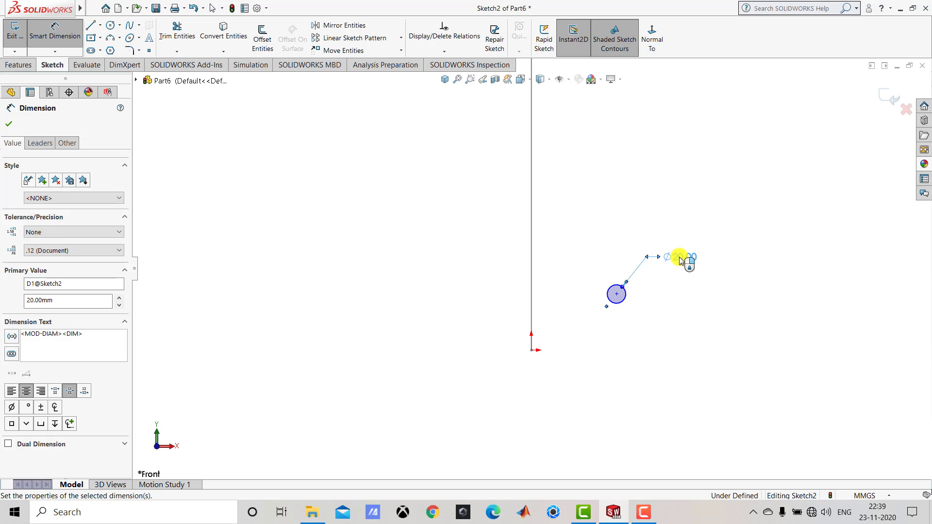
{"action": "left_click", "coordinate": [647, 210]}
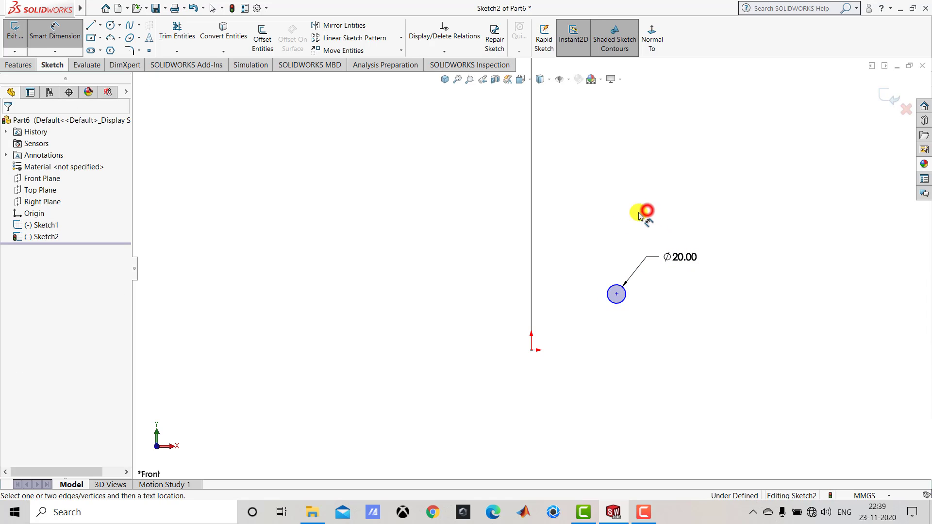
Step: Dimension the horizontal distance from the circle's centre to the vertical line as 62.5 mm and end dimensioning
{"action": "left_click", "coordinate": [616, 294]}
{"action": "left_click", "coordinate": [533, 251]}
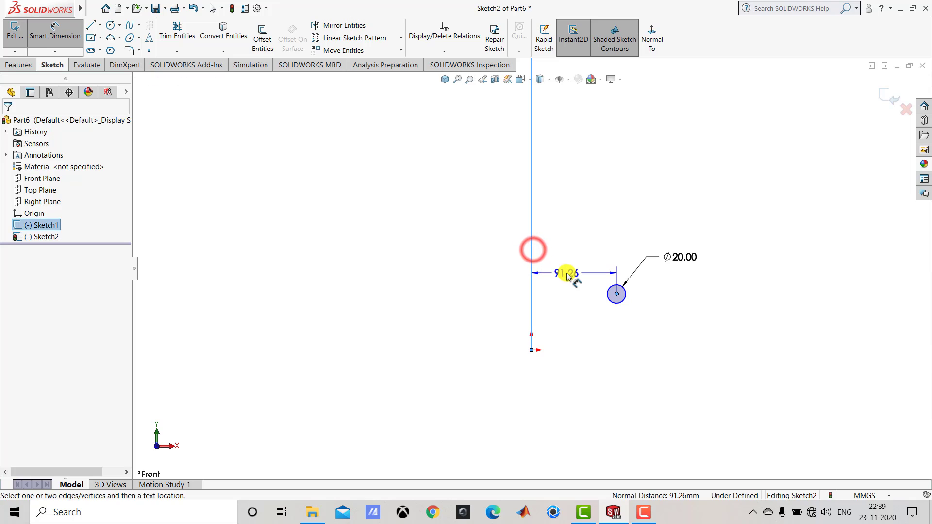
{"action": "left_click", "coordinate": [565, 273]}
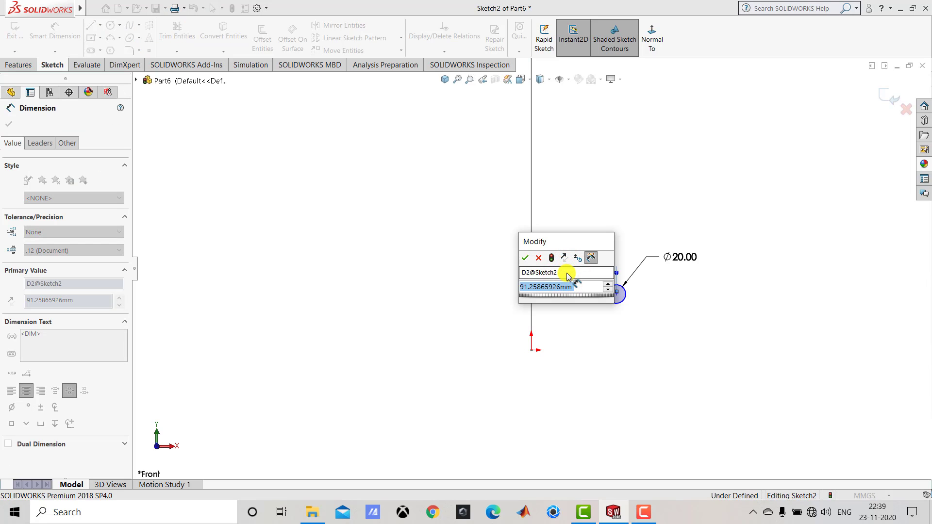
{"action": "type", "text": "62.5"}
{"action": "key", "text": "Return"}
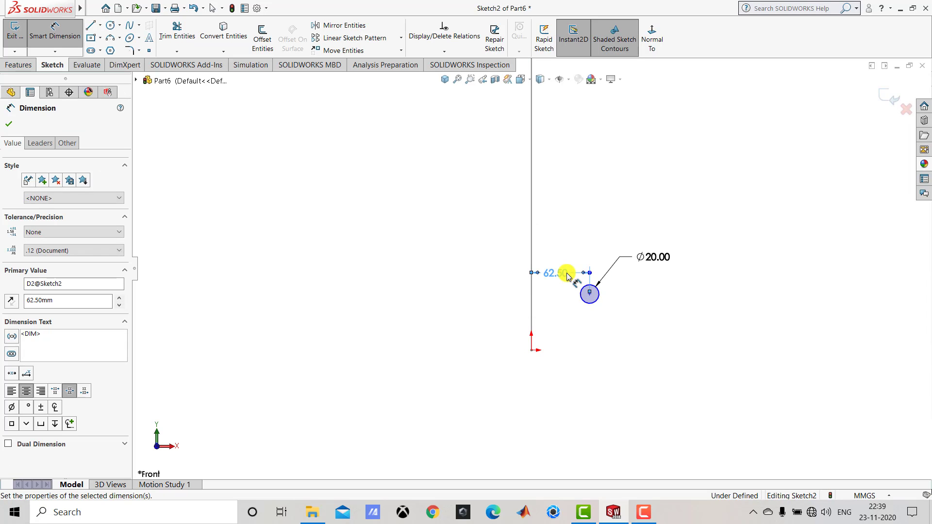
{"action": "left_click", "coordinate": [573, 248]}
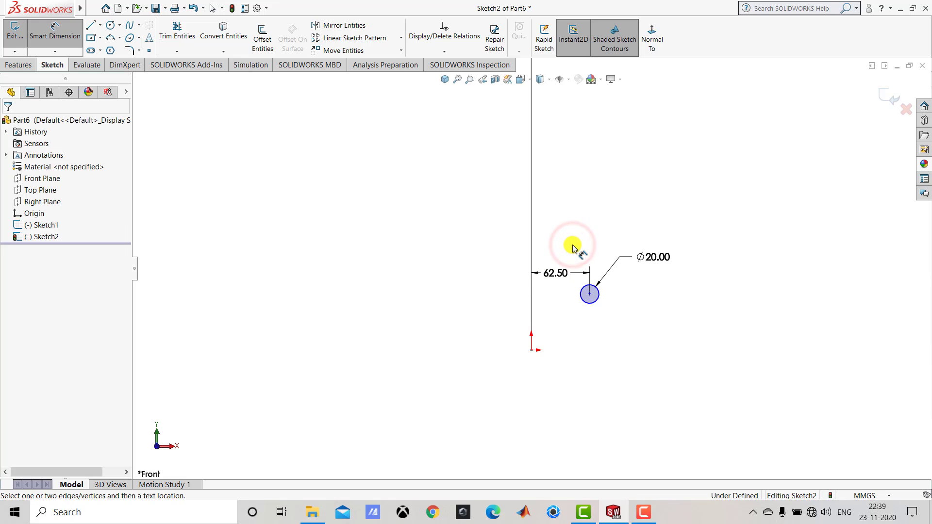
{"action": "left_click", "coordinate": [48, 32]}
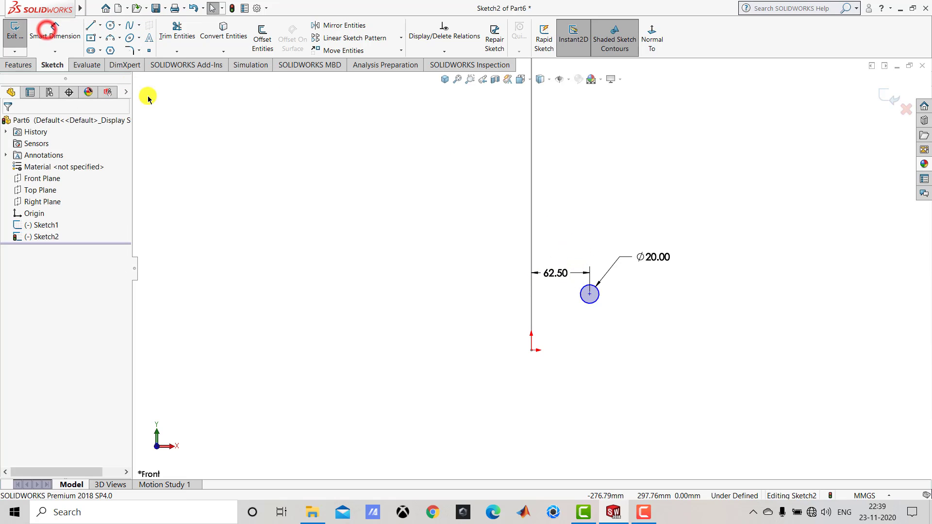
Step: Add a horizontal relation between the circle's centre and the origin
{"action": "left_click", "coordinate": [590, 295]}
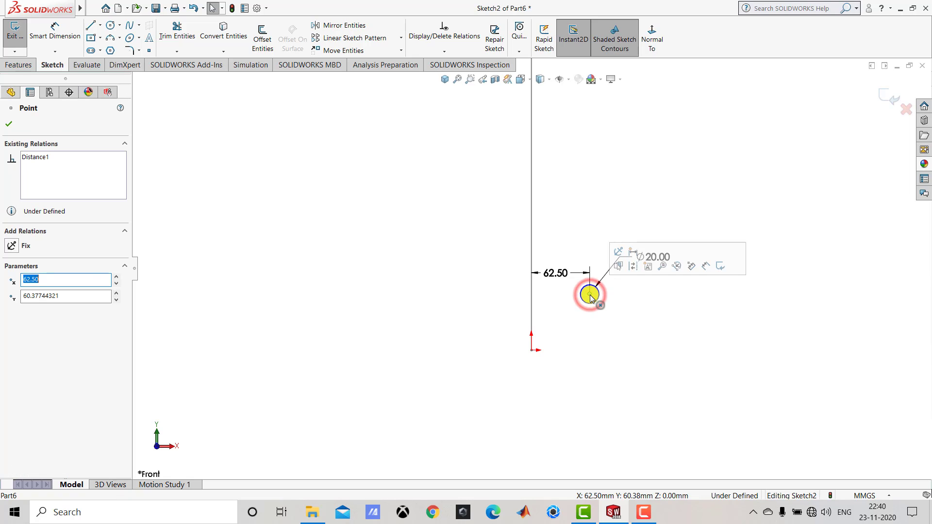
{"action": "left_click", "coordinate": [531, 351], "text": "ctrl"}
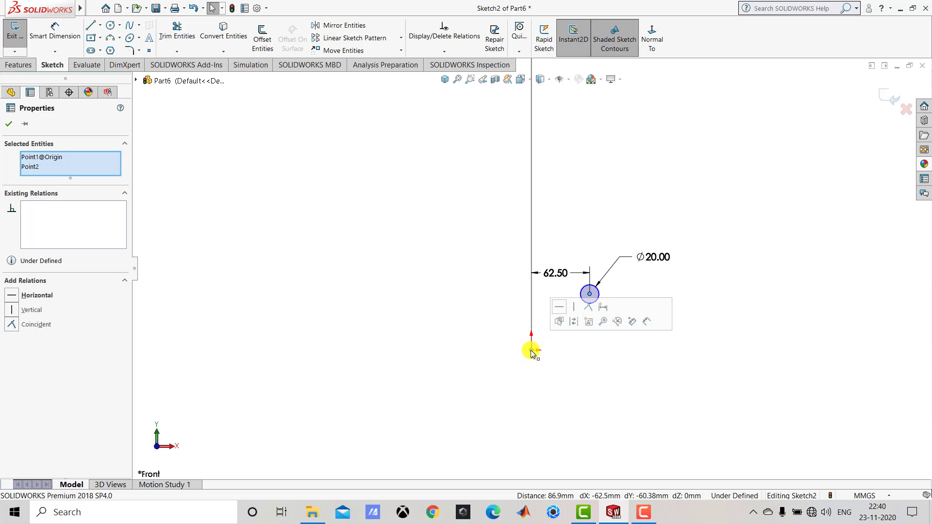
{"action": "left_click", "coordinate": [559, 306]}
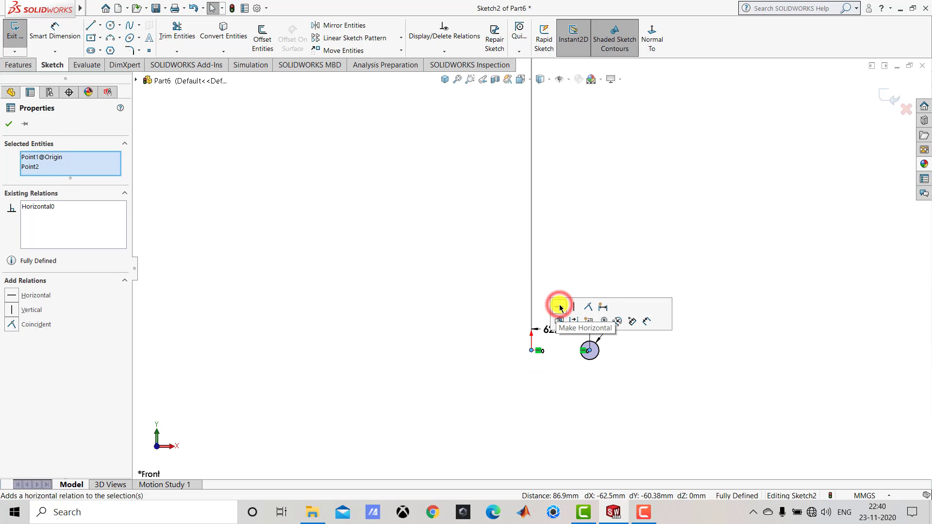
{"action": "left_click", "coordinate": [7, 124]}
{"action": "left_click", "coordinate": [576, 236]}
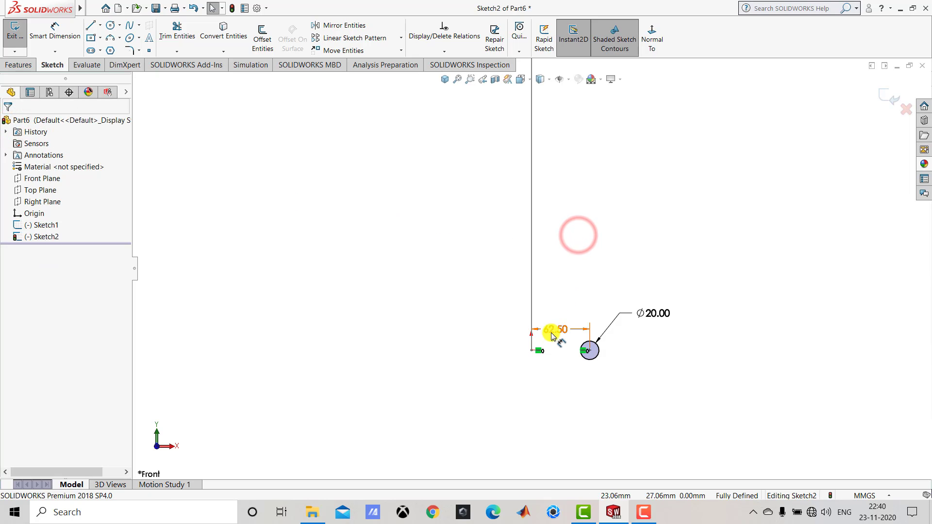
Step: Delete the horizontal relation between the origin and the circle's centre, and exit the sketch
{"action": "scroll", "coordinate": [552, 346], "scroll_direction": "down", "scroll_amount": 2}
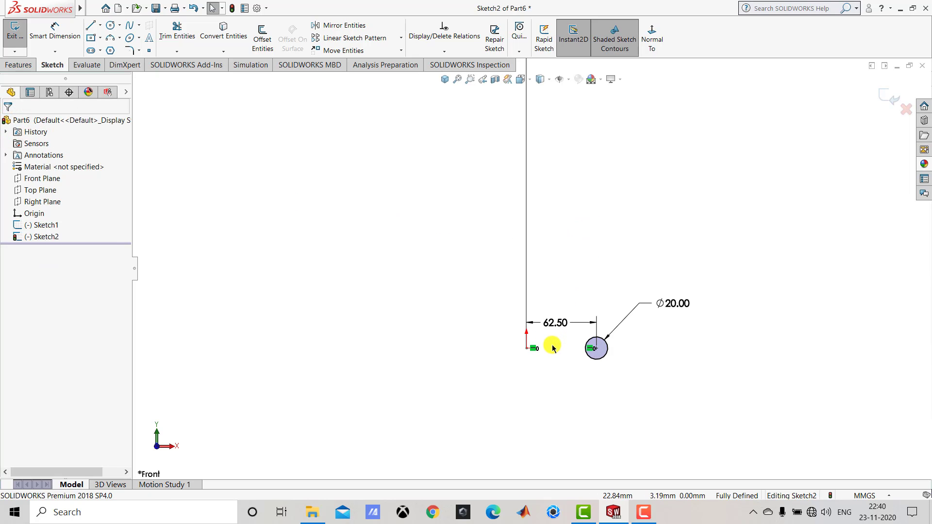
{"action": "scroll", "coordinate": [553, 349], "scroll_direction": "down", "scroll_amount": 1}
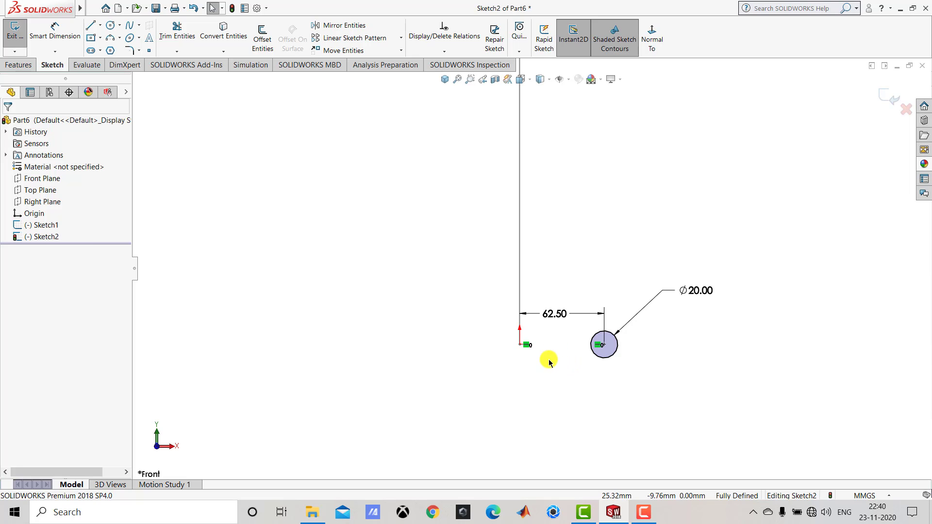
{"action": "right_click", "coordinate": [525, 347]}
{"action": "left_click", "coordinate": [563, 475]}
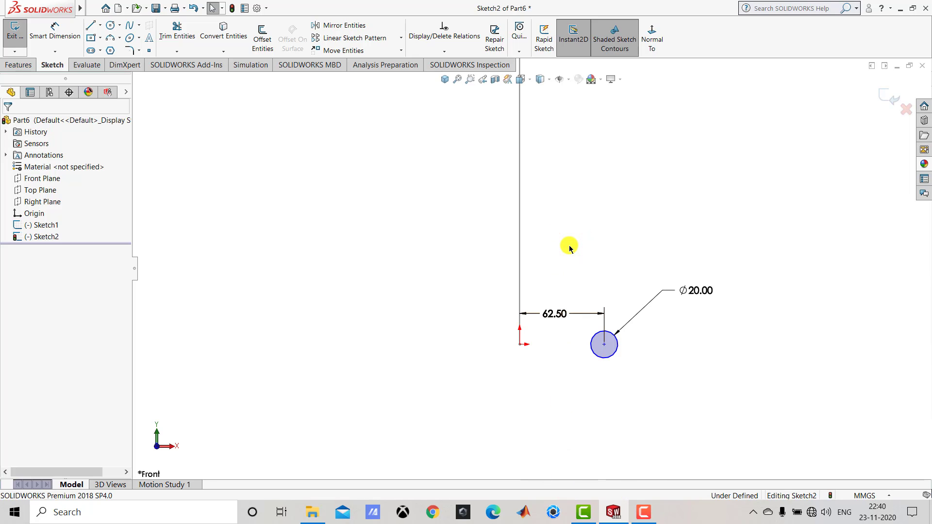
{"action": "left_click", "coordinate": [7, 29]}
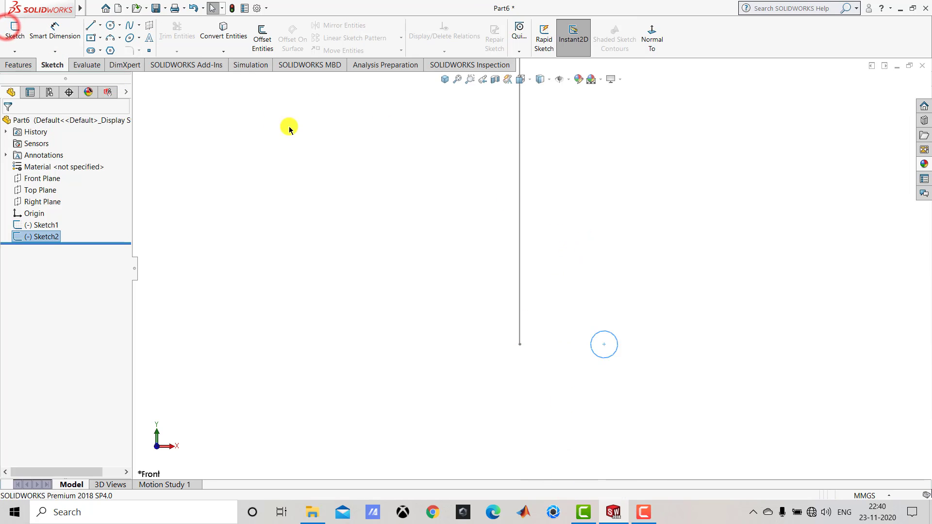
{"action": "left_click", "coordinate": [328, 131]}
Step: Start a Swept Boss/Base with the small circle sketch as profile and the vertical line sketch as path
{"action": "left_click", "coordinate": [444, 80]}
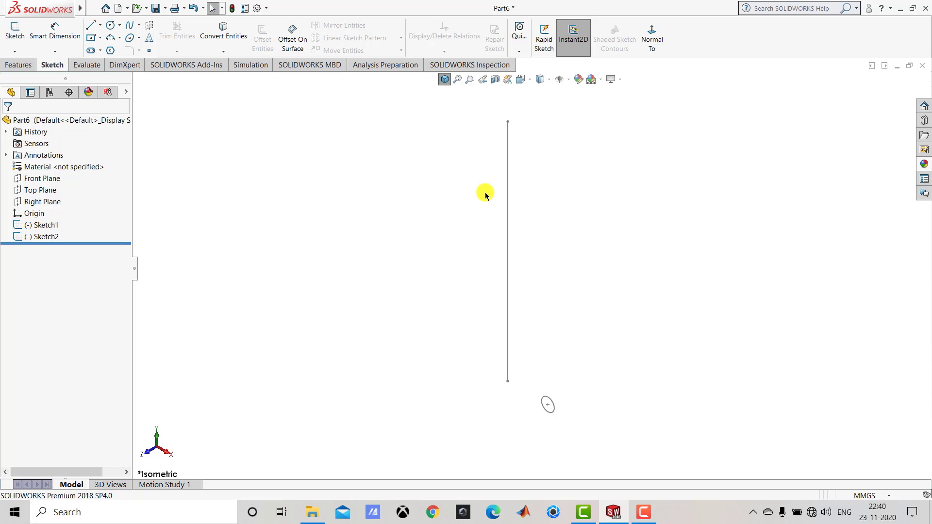
{"action": "left_click", "coordinate": [18, 64]}
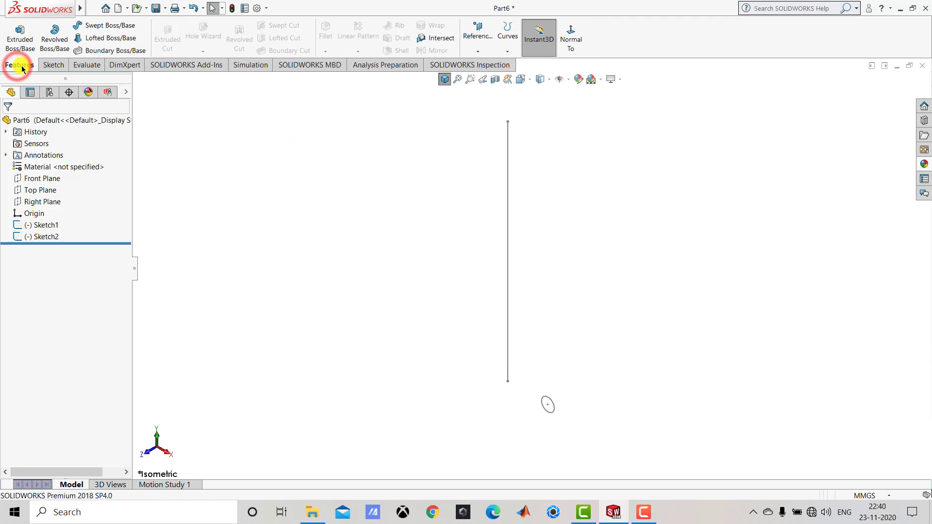
{"action": "left_click", "coordinate": [109, 25]}
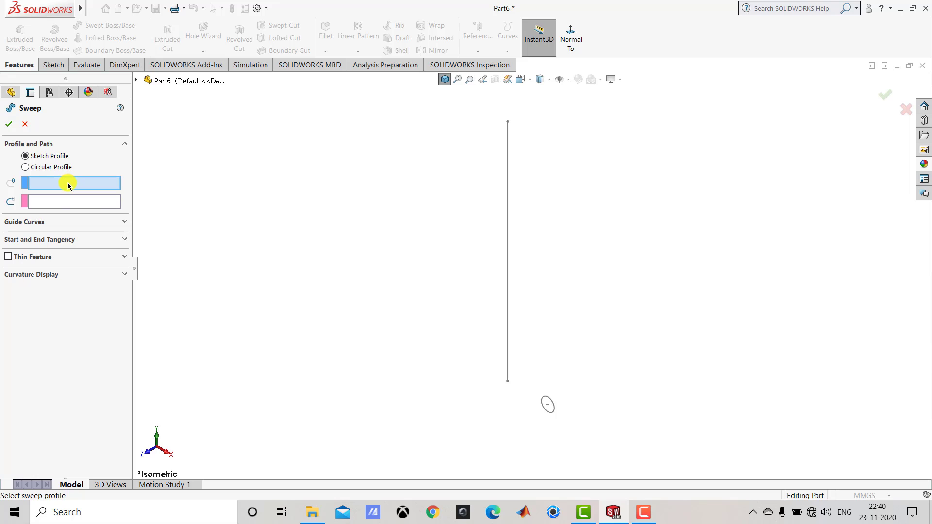
{"action": "left_click", "coordinate": [552, 406]}
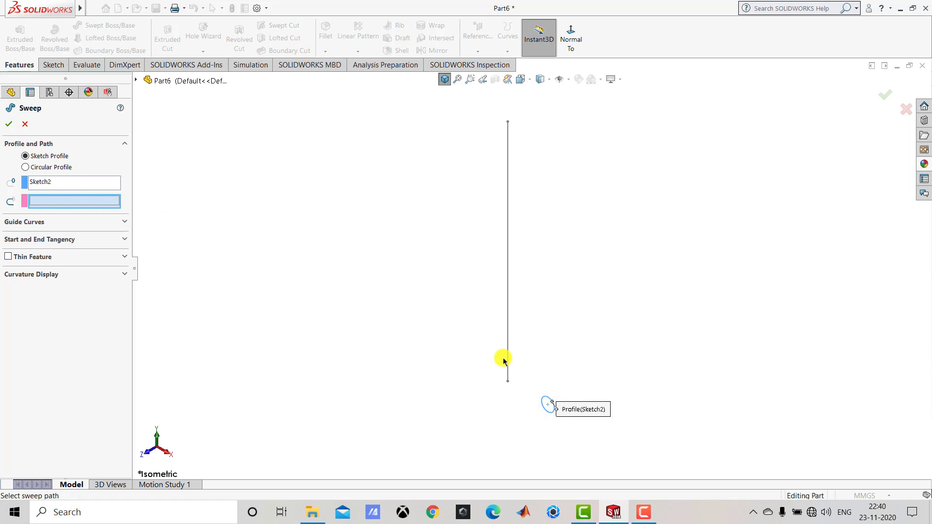
{"action": "left_click", "coordinate": [508, 318]}
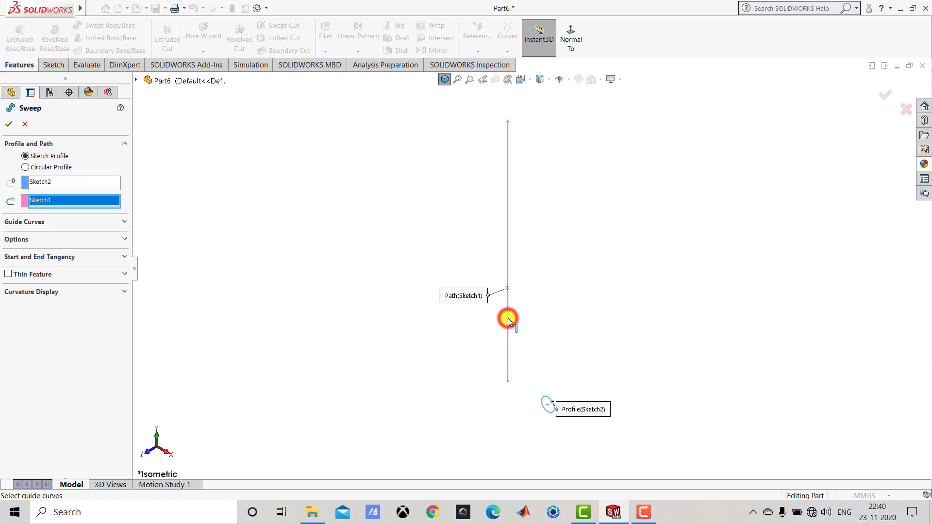
Step: Set the sweep's profile twist to Specify Twist Value with 8 revolutions and create the spring
{"action": "left_click", "coordinate": [65, 240]}
{"action": "left_click", "coordinate": [67, 287]}
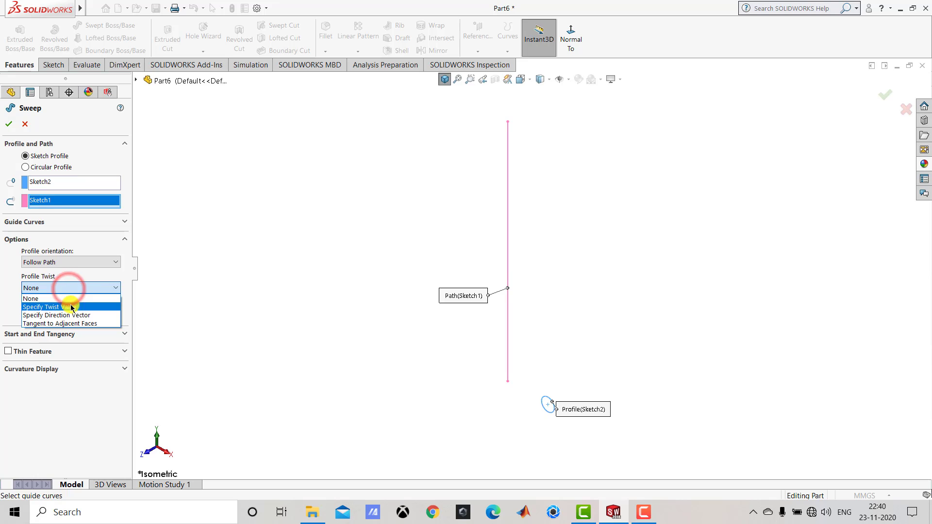
{"action": "left_click", "coordinate": [67, 306]}
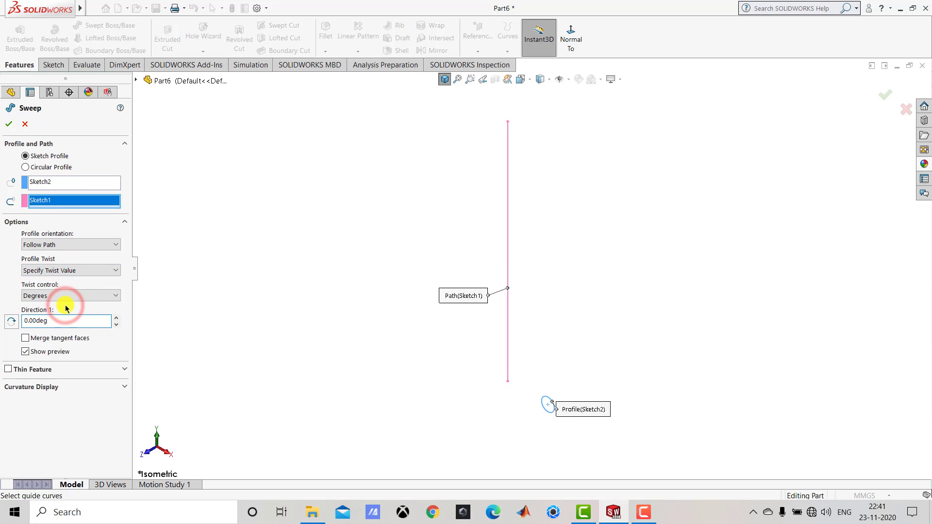
{"action": "left_click", "coordinate": [70, 296]}
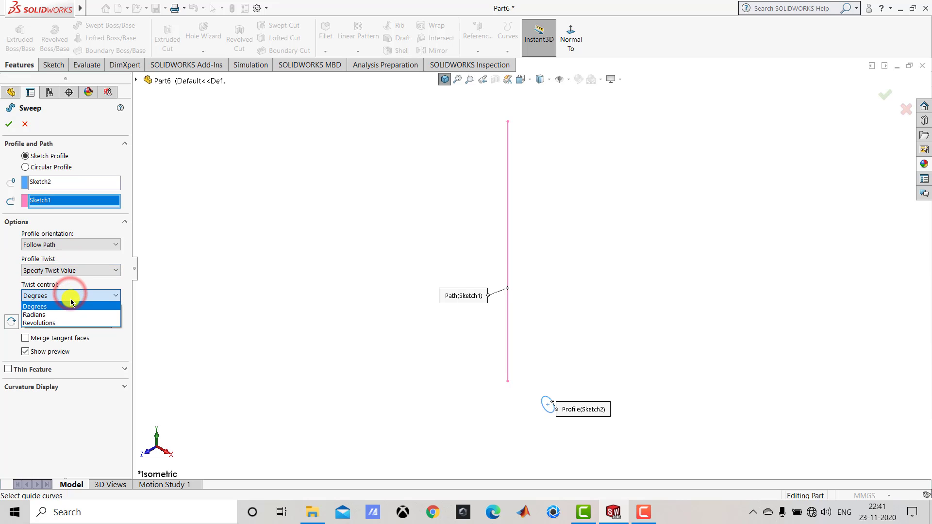
{"action": "left_click", "coordinate": [69, 321]}
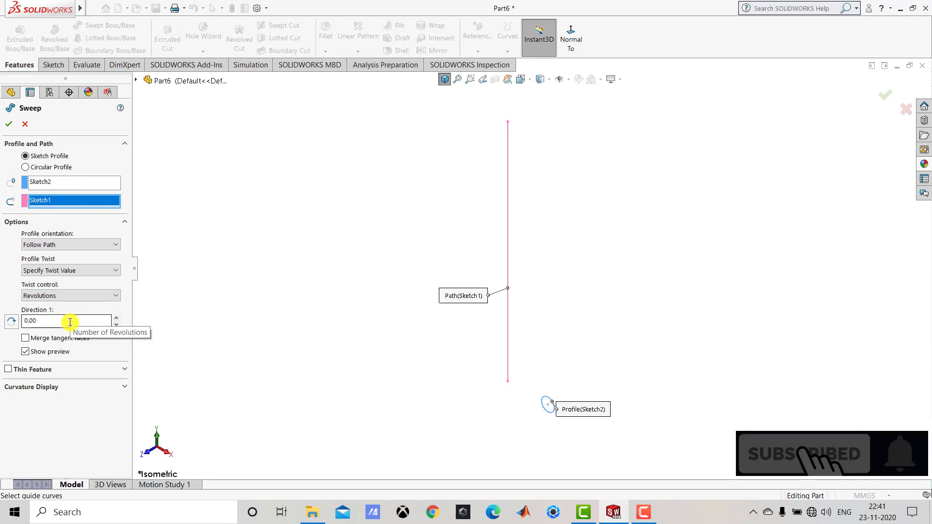
{"action": "left_click", "coordinate": [69, 322]}
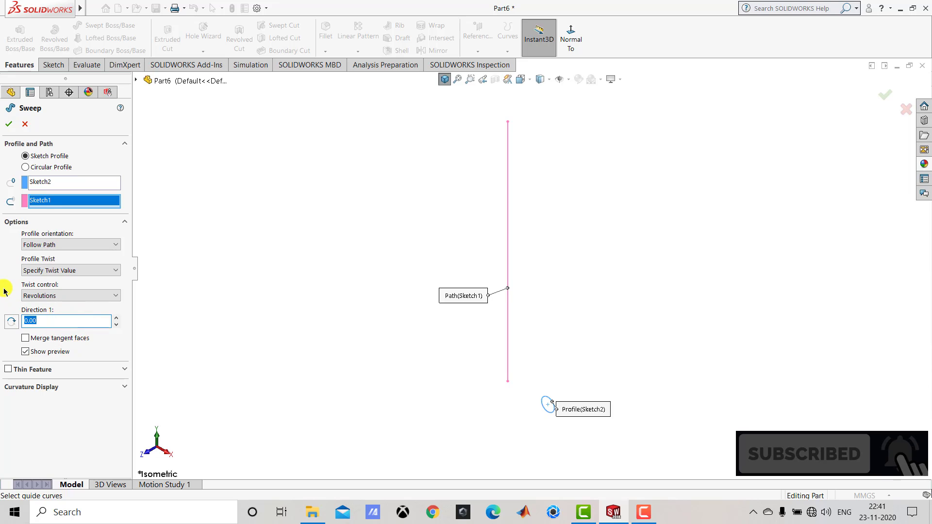
{"action": "type", "text": "8"}
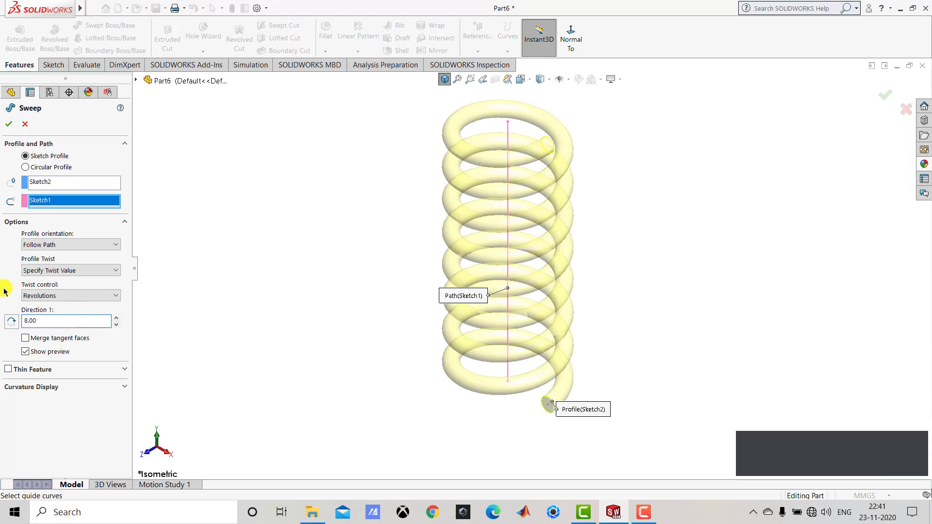
{"action": "left_click", "coordinate": [9, 124]}
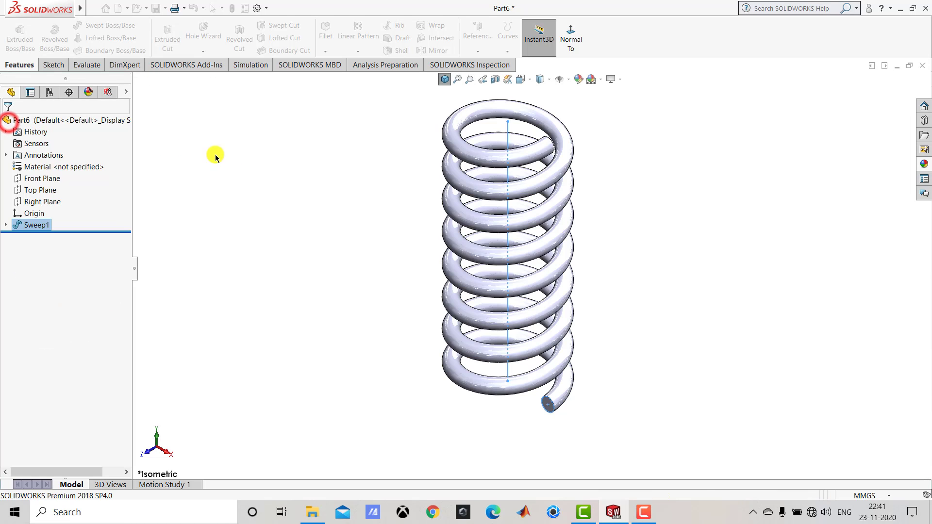
{"action": "left_click", "coordinate": [322, 168]}
{"action": "left_click", "coordinate": [449, 80]}
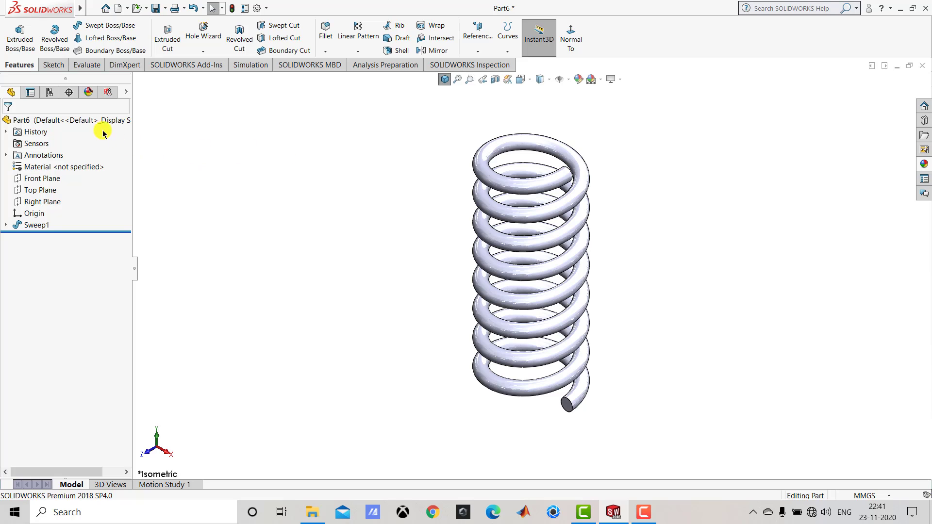
Step: Apply the candy apple red car paint appearance to the whole spring part
{"action": "left_click", "coordinate": [91, 120]}
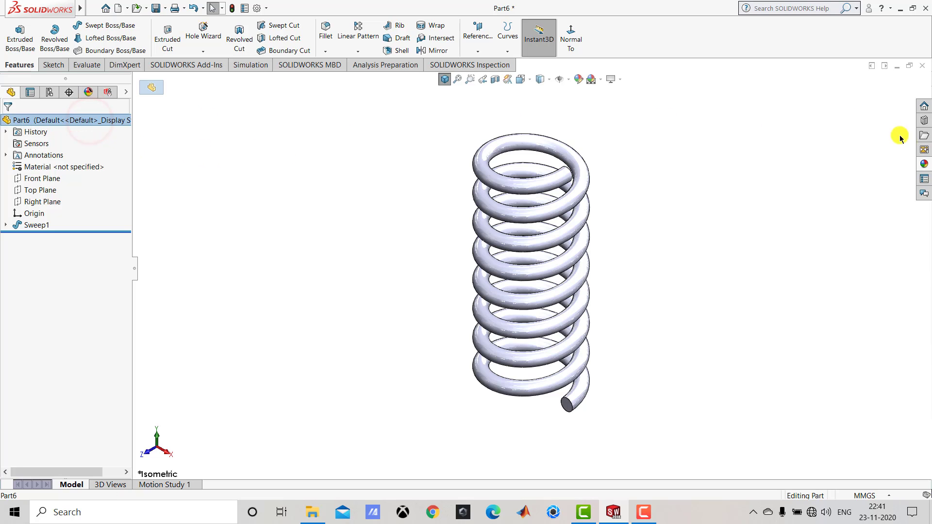
{"action": "left_click", "coordinate": [923, 163]}
{"action": "scroll", "coordinate": [834, 342], "scroll_direction": "down", "scroll_amount": 3}
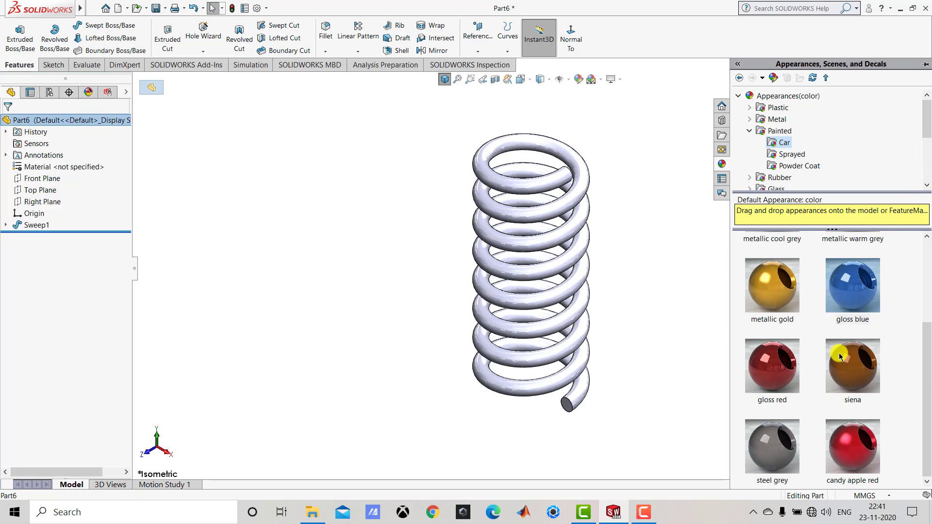
{"action": "double_click", "coordinate": [843, 443]}
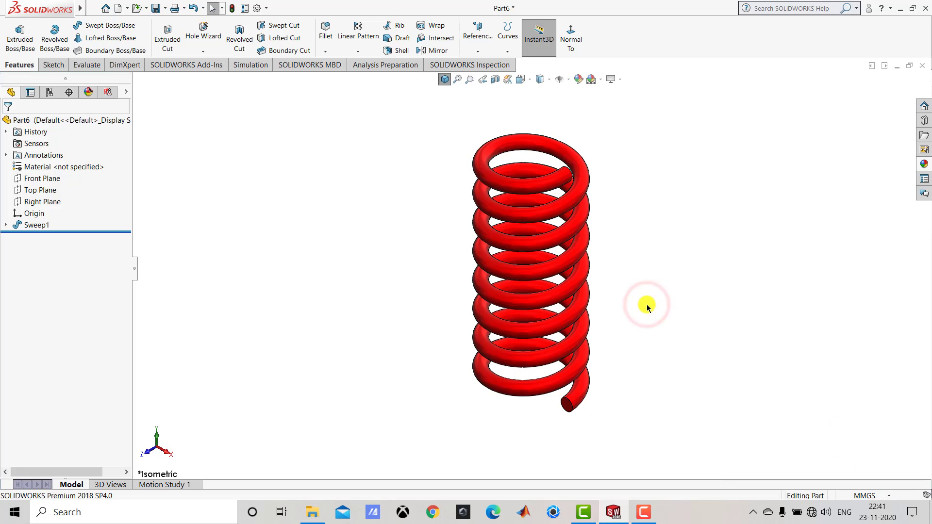
Step: Save the part as "spring" in the spring animation folder and close it
{"action": "left_click", "coordinate": [156, 8]}
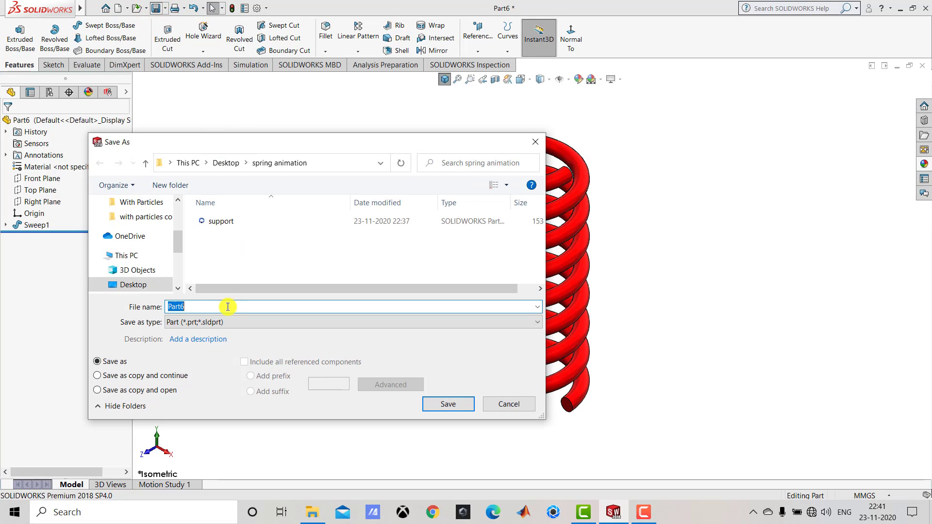
{"action": "type", "text": "spring"}
{"action": "left_click", "coordinate": [454, 404]}
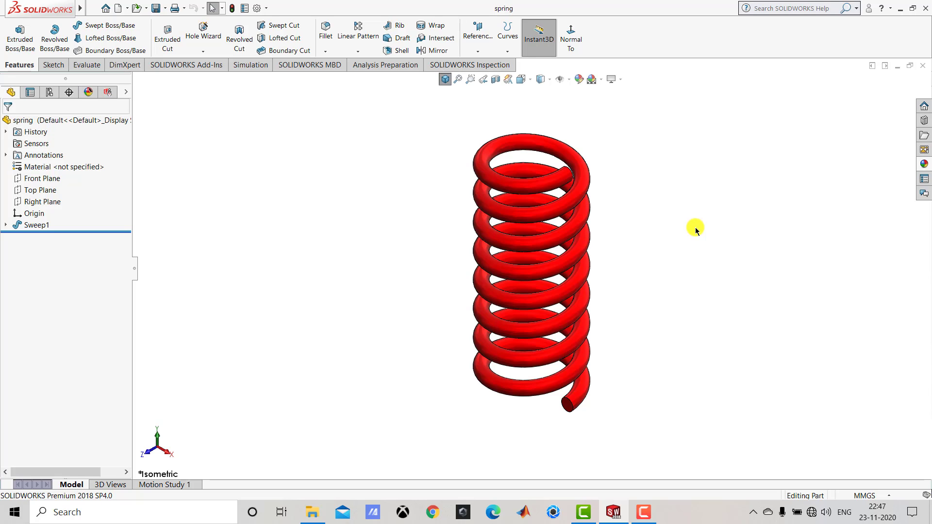
{"action": "left_click", "coordinate": [922, 66]}
{"action": "left_click", "coordinate": [606, 144]}
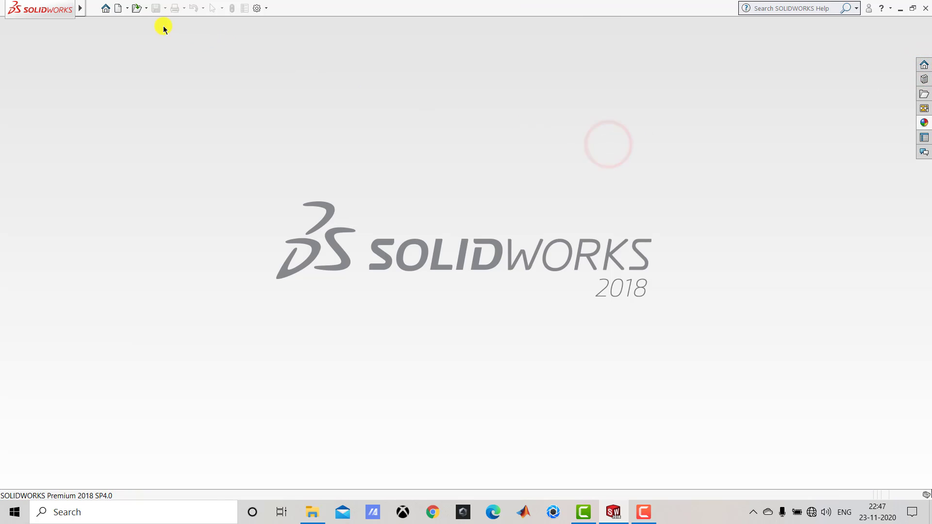
Step: Create a new assembly and place the support part from the spring animation folder as its first component
{"action": "left_click", "coordinate": [119, 8]}
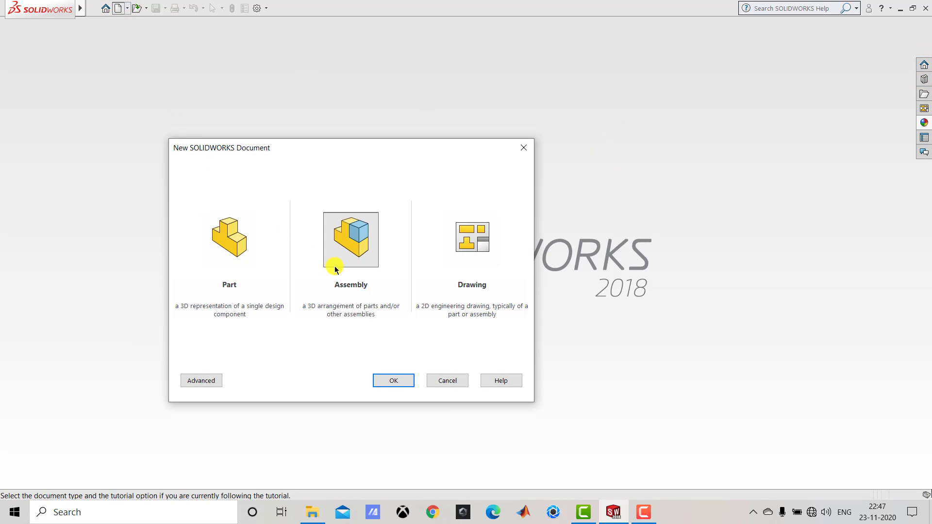
{"action": "left_click", "coordinate": [393, 380]}
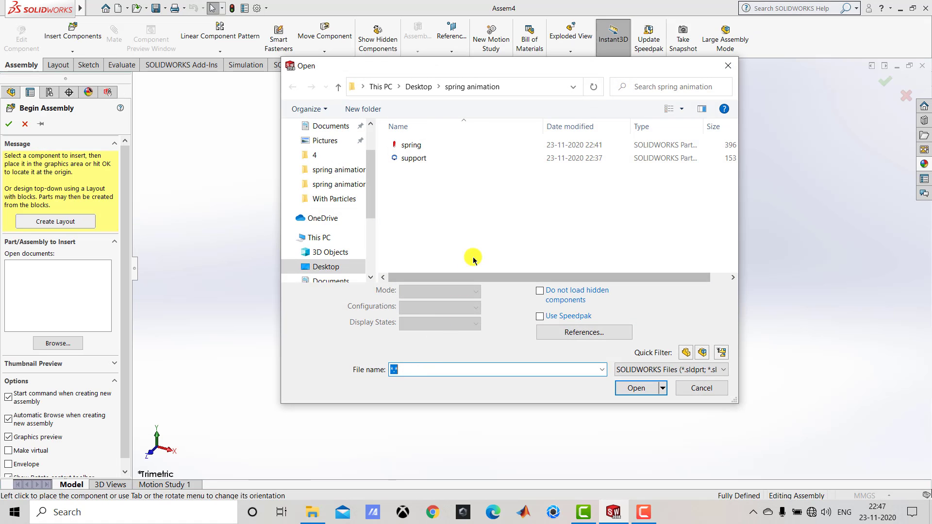
{"action": "left_click", "coordinate": [459, 158]}
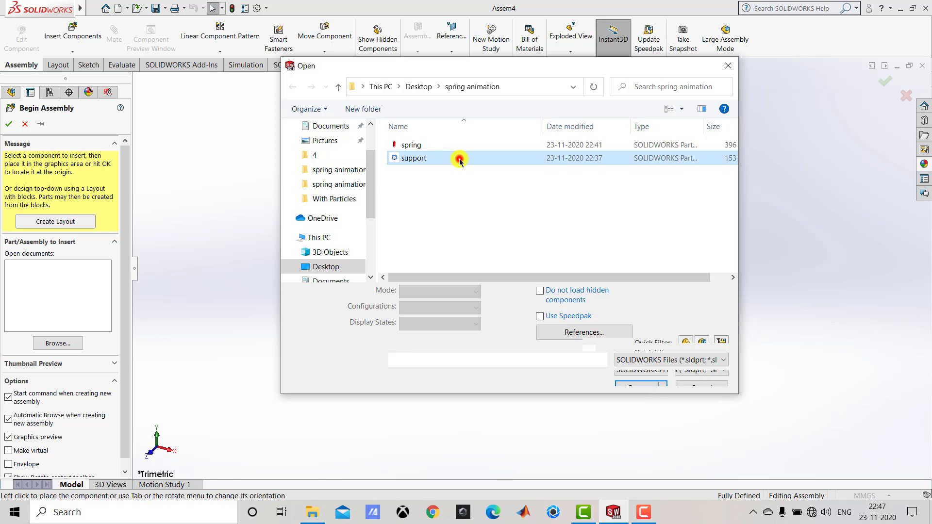
{"action": "left_click", "coordinate": [635, 365]}
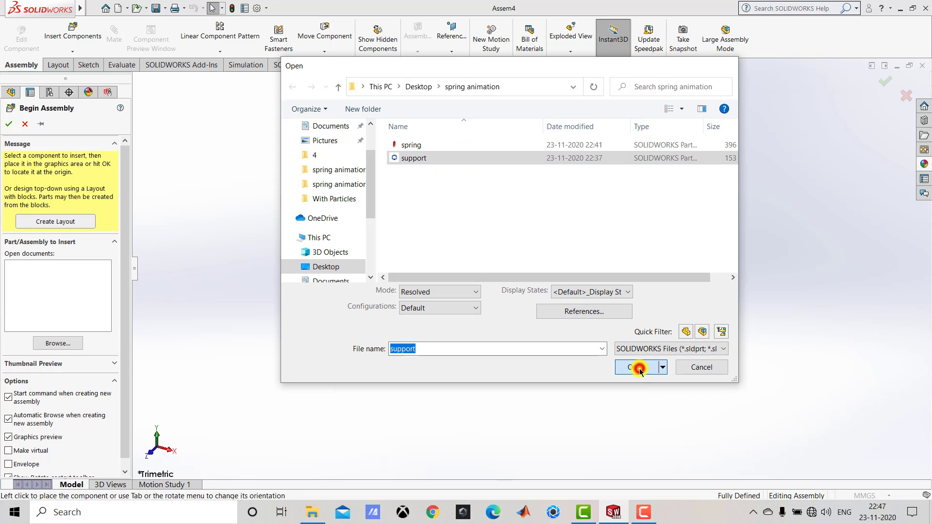
{"action": "left_click", "coordinate": [582, 374]}
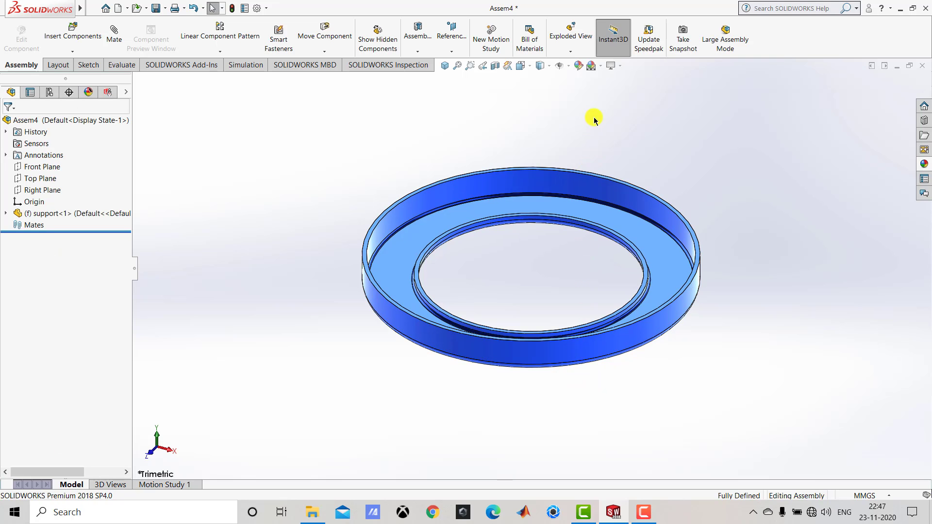
Step: Change the assembly's scene to a plain white background
{"action": "left_click", "coordinate": [601, 67]}
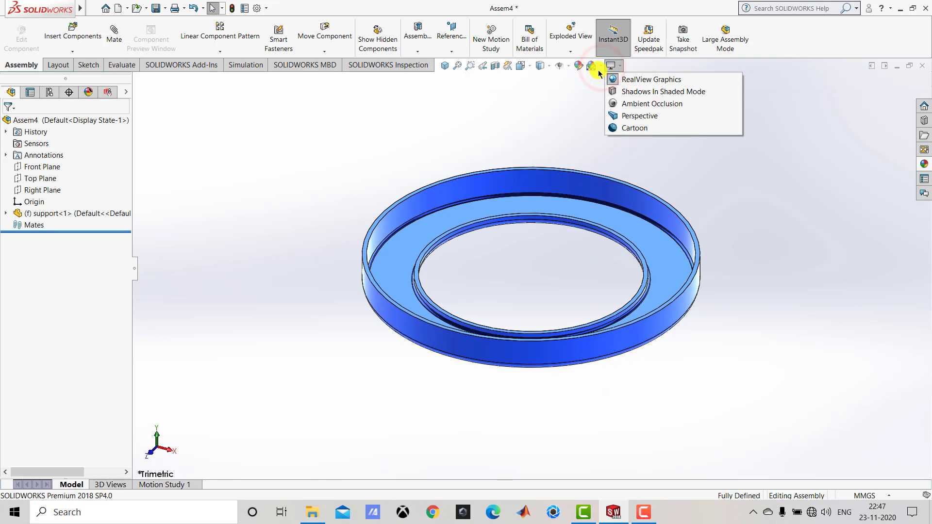
{"action": "left_click", "coordinate": [591, 66]}
{"action": "left_click", "coordinate": [597, 87]}
{"action": "left_click", "coordinate": [568, 113]}
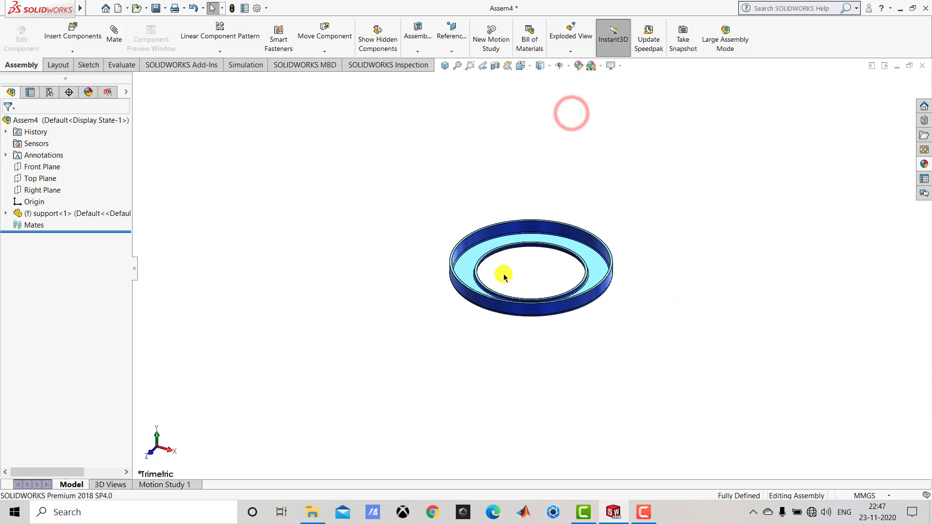
Step: Copy the support ring within the assembly, placing the second instance above and beside the first
{"action": "scroll", "coordinate": [531, 227], "scroll_direction": "down", "scroll_amount": 3}
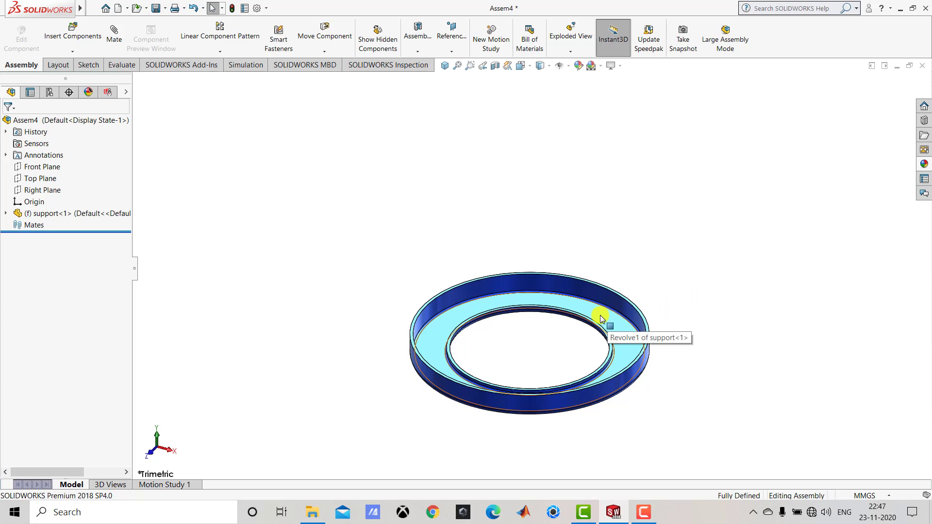
{"action": "left_click_drag", "start_coordinate": [605, 317], "coordinate": [708, 189], "text": "ctrl"}
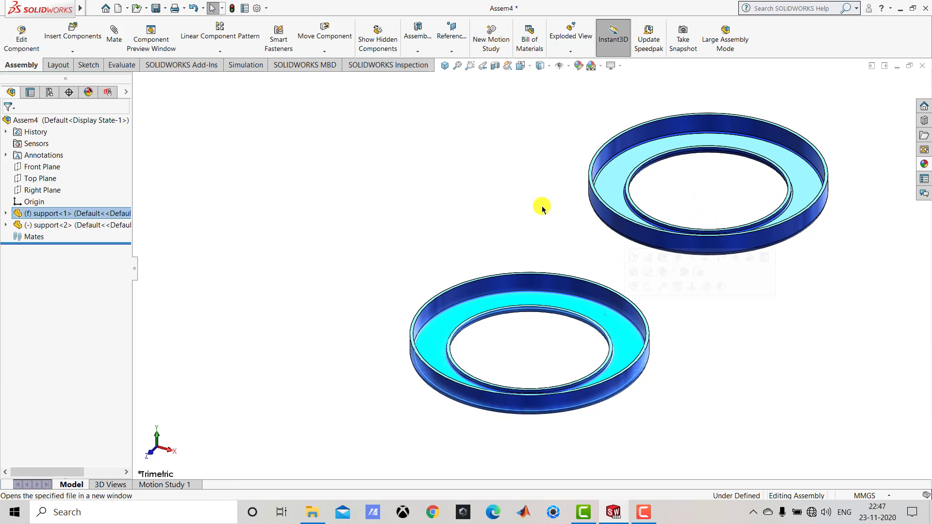
{"action": "left_click", "coordinate": [519, 193]}
{"action": "scroll", "coordinate": [525, 237], "scroll_direction": "up", "scroll_amount": 2}
{"action": "scroll", "coordinate": [546, 209], "scroll_direction": "down", "scroll_amount": 2}
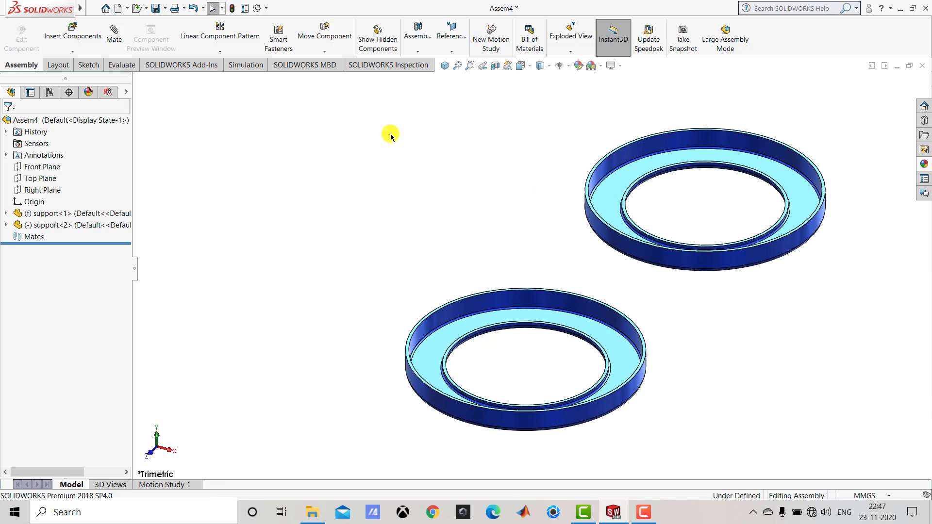
Step: Add a parallel mate between the flat inner faces of both support rings, with the alignment flipped so they face each other
{"action": "left_click", "coordinate": [114, 33]}
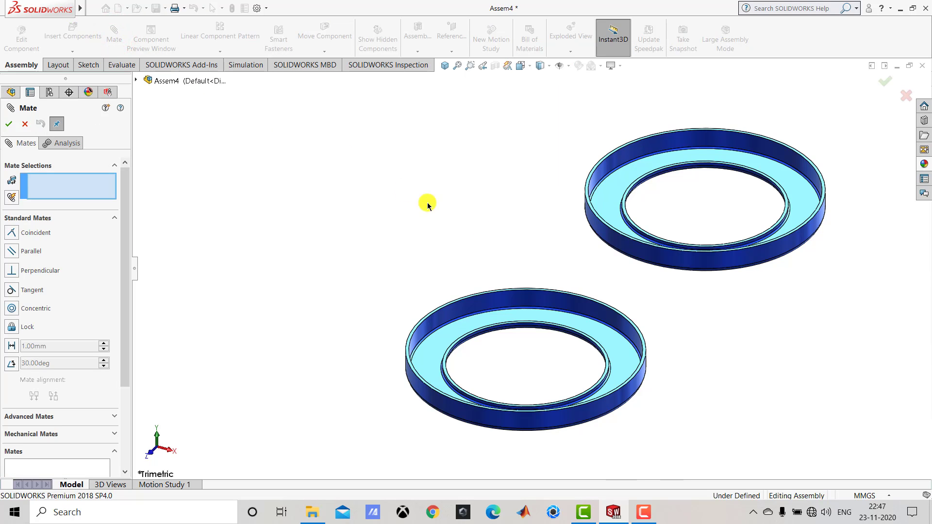
{"action": "left_click", "coordinate": [612, 343]}
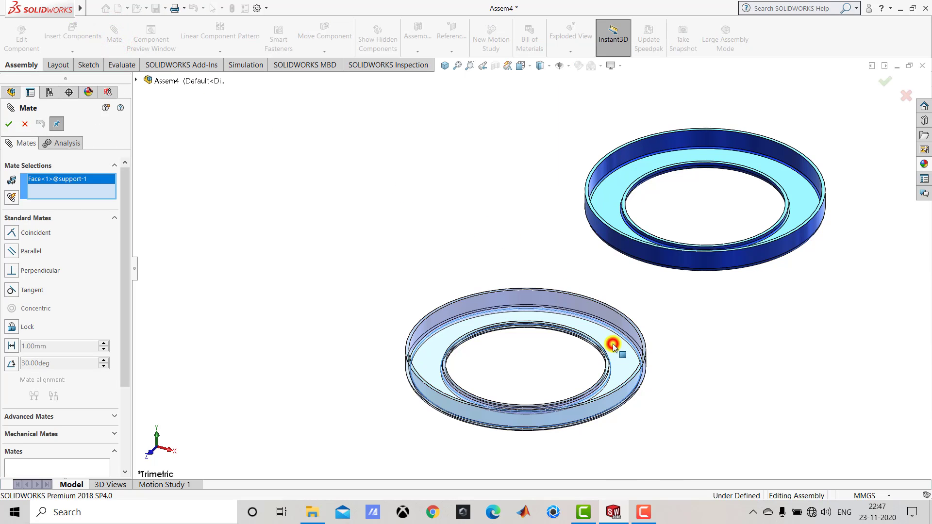
{"action": "left_click", "coordinate": [607, 197]}
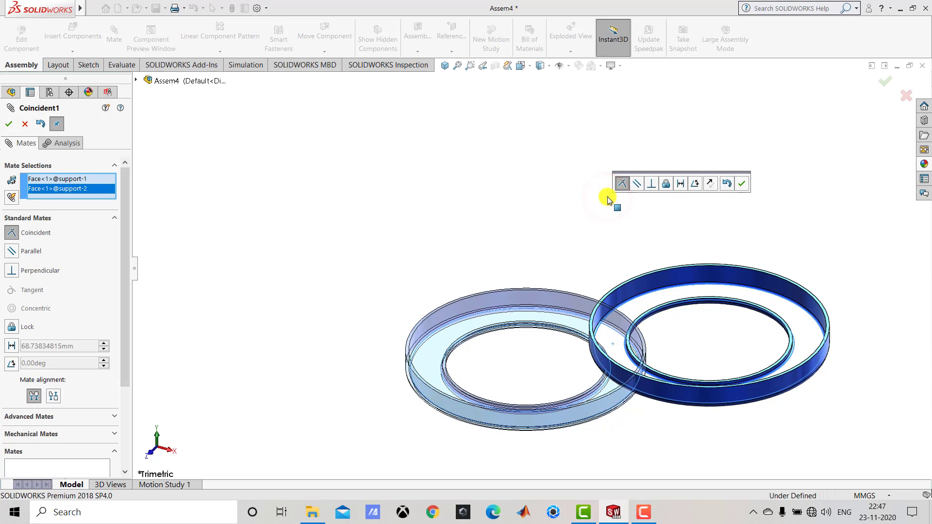
{"action": "left_click", "coordinate": [636, 185]}
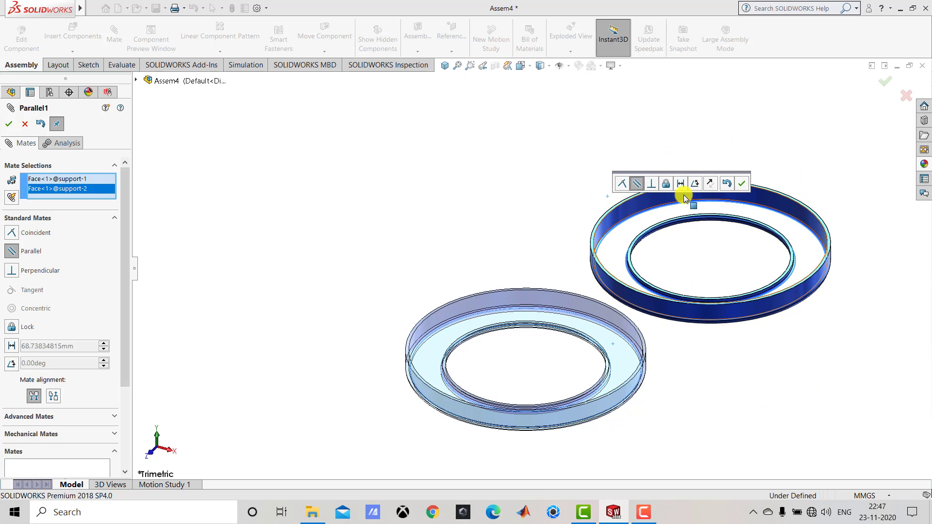
{"action": "left_click", "coordinate": [710, 185]}
{"action": "left_click", "coordinate": [741, 183]}
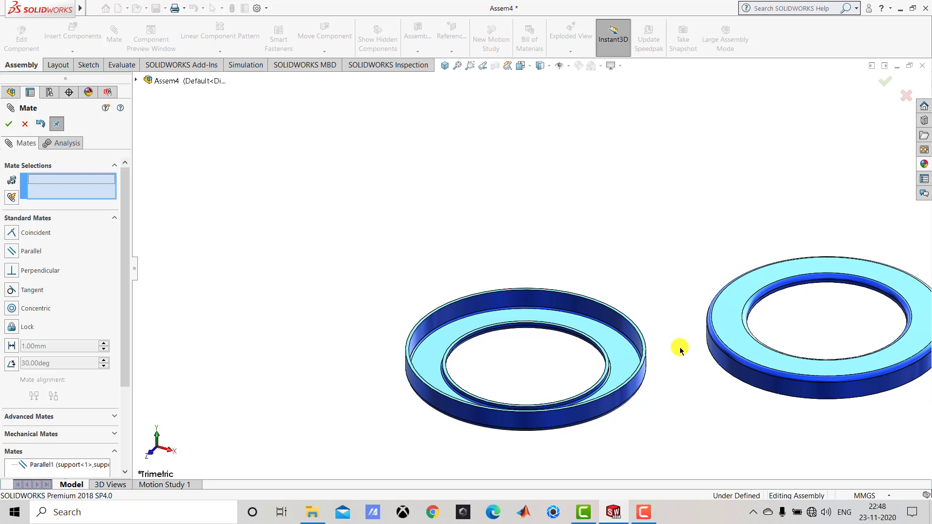
Step: Add a concentric mate between the outer cylindrical faces of the two support rings
{"action": "left_click", "coordinate": [608, 403]}
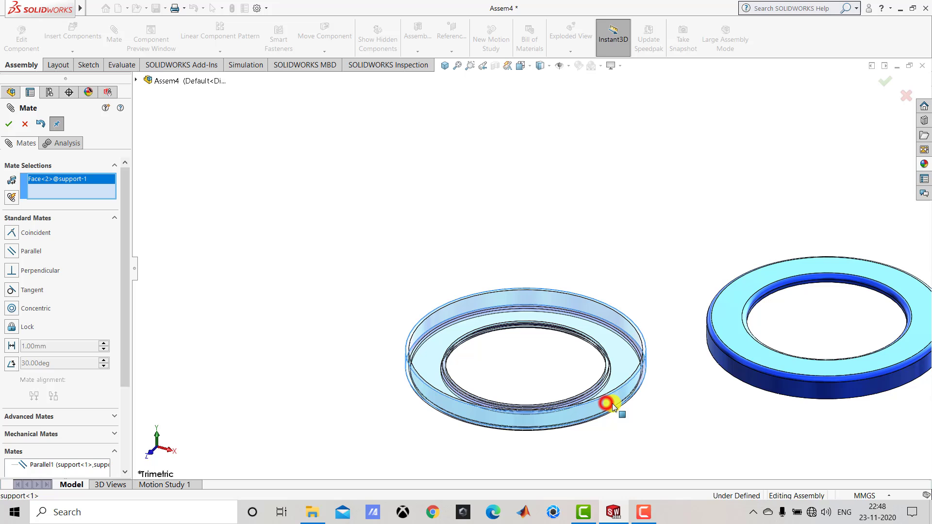
{"action": "left_click", "coordinate": [744, 376]}
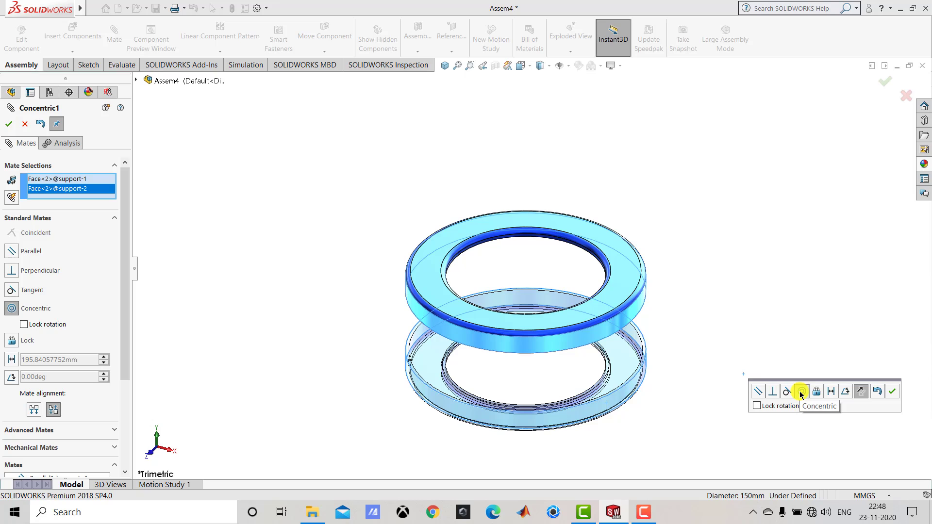
{"action": "left_click", "coordinate": [895, 391]}
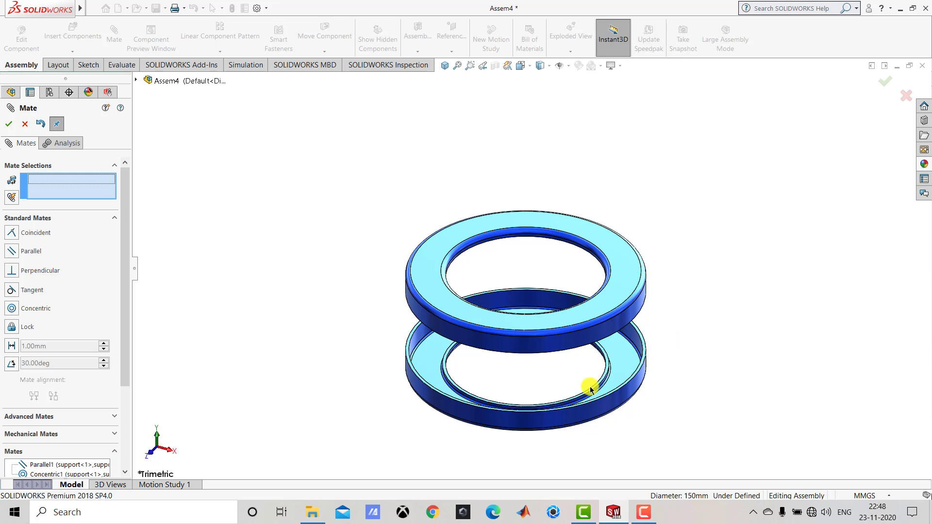
Step: Add a 350 mm distance mate between the flat inner faces of the two support rings and finish mating
{"action": "left_click", "coordinate": [625, 362]}
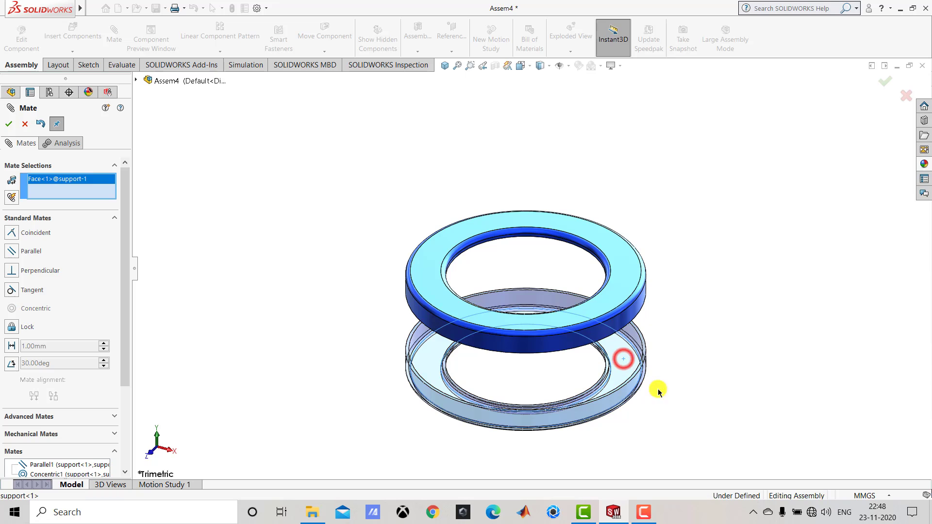
{"action": "middle_click_drag", "start_coordinate": [672, 402], "coordinate": [663, 267]}
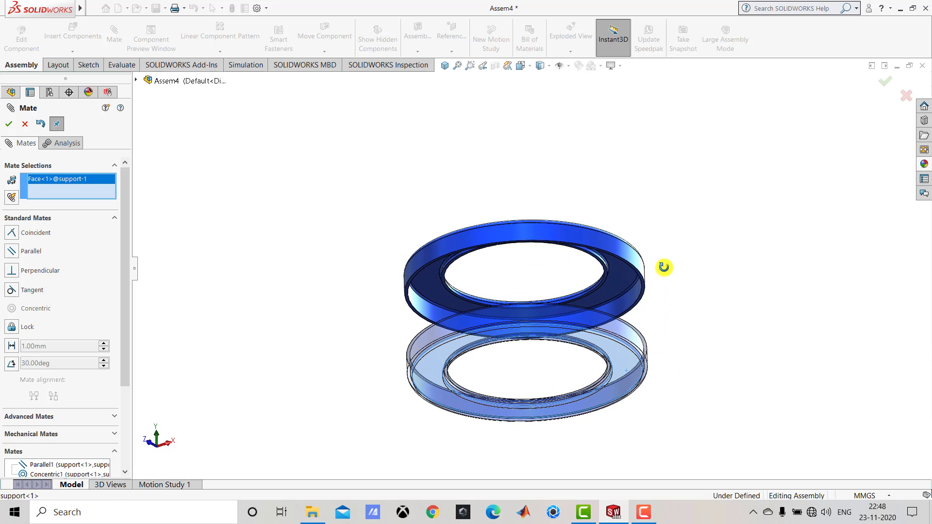
{"action": "left_click", "coordinate": [616, 272]}
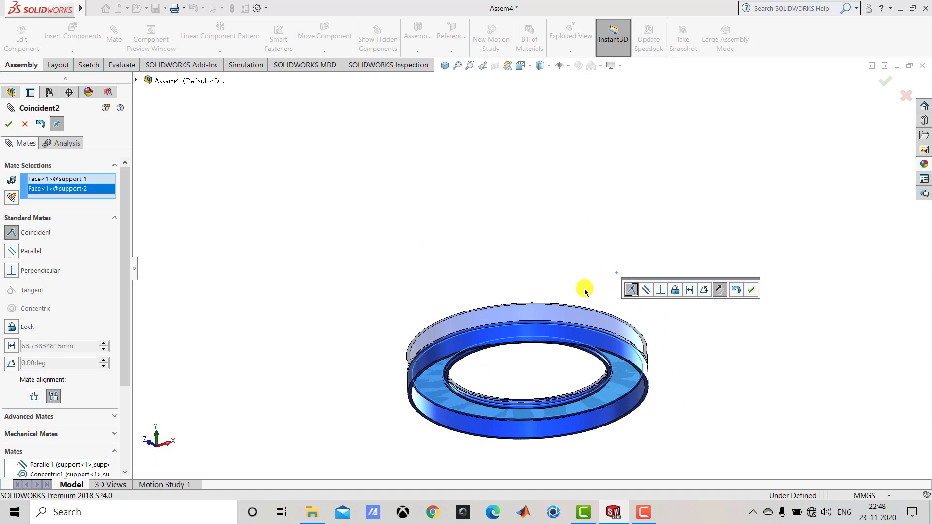
{"action": "left_click", "coordinate": [690, 289]}
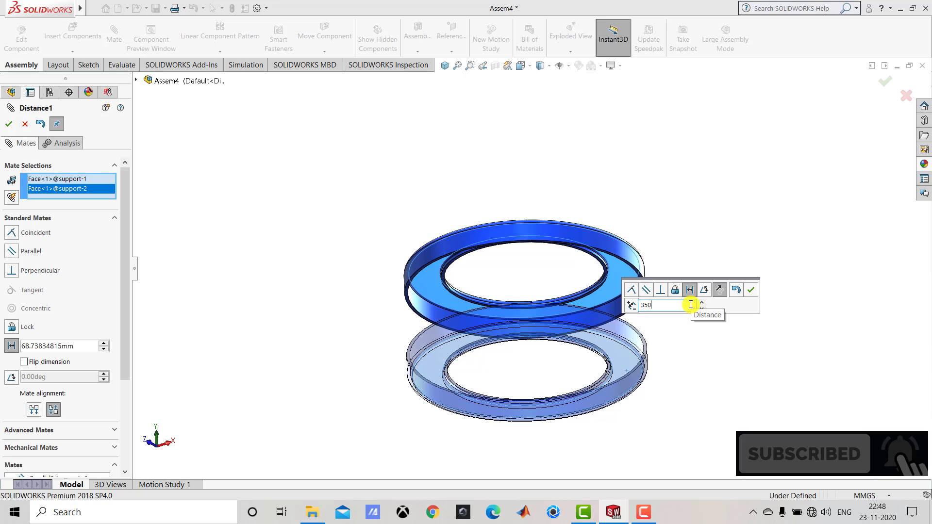
{"action": "key", "text": "Return"}
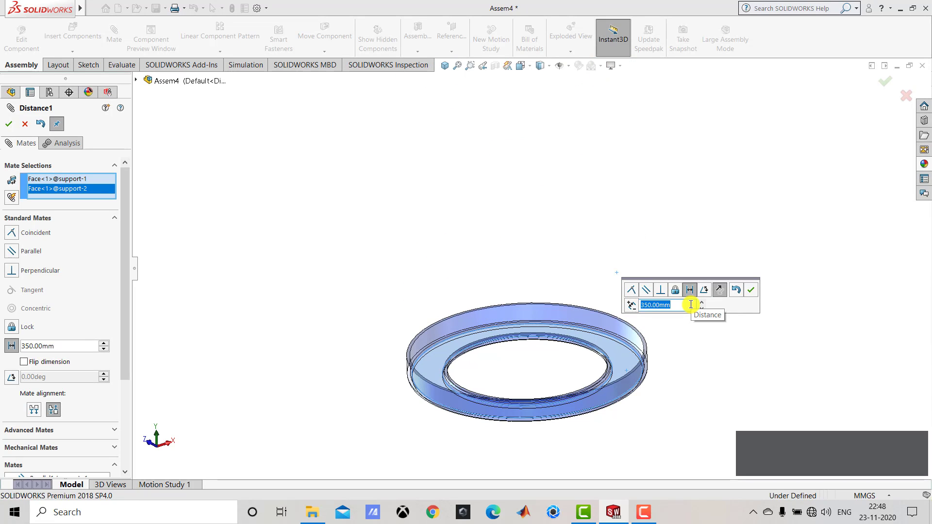
{"action": "left_click", "coordinate": [751, 290]}
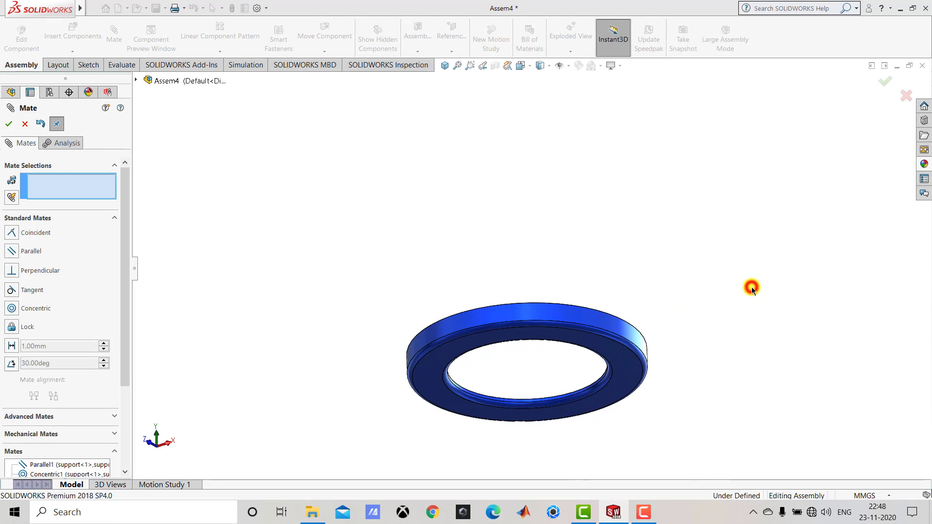
{"action": "left_click", "coordinate": [445, 68]}
{"action": "left_click", "coordinate": [25, 124]}
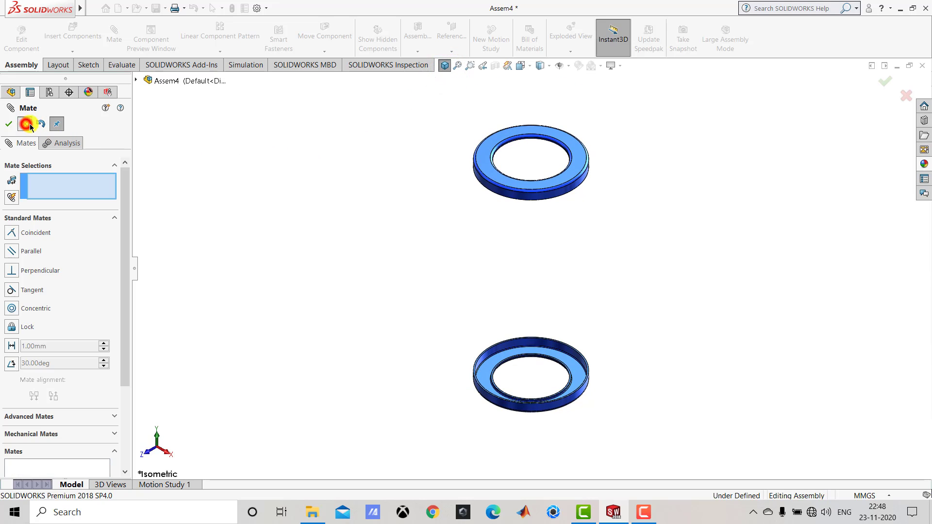
{"action": "middle_click", "coordinate": [541, 286]}
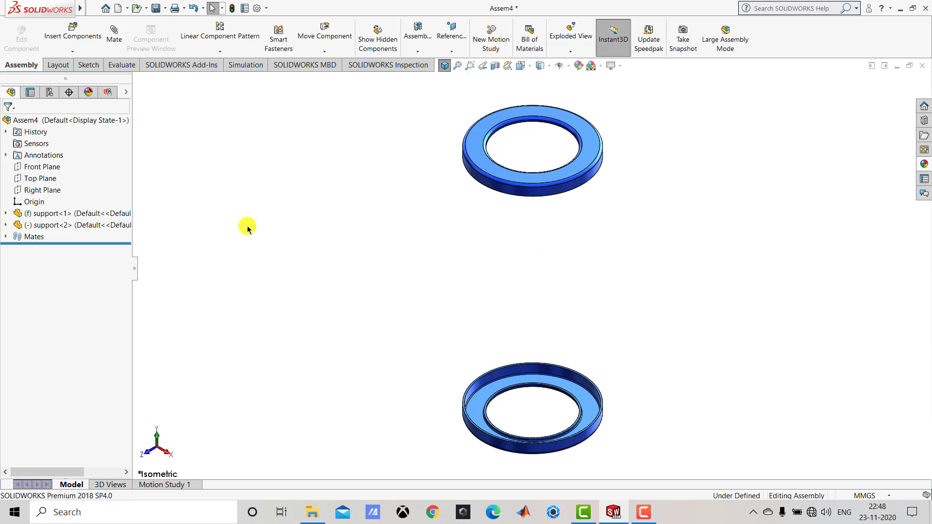
Step: Delete the distance mate between the two supports from the assembly's mates
{"action": "left_click", "coordinate": [6, 236]}
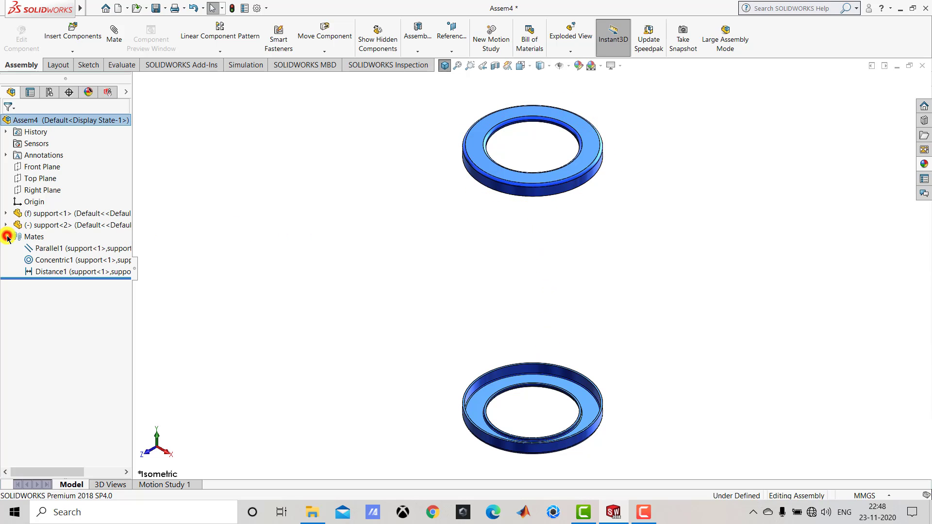
{"action": "right_click", "coordinate": [63, 271]}
{"action": "left_click", "coordinate": [100, 348]}
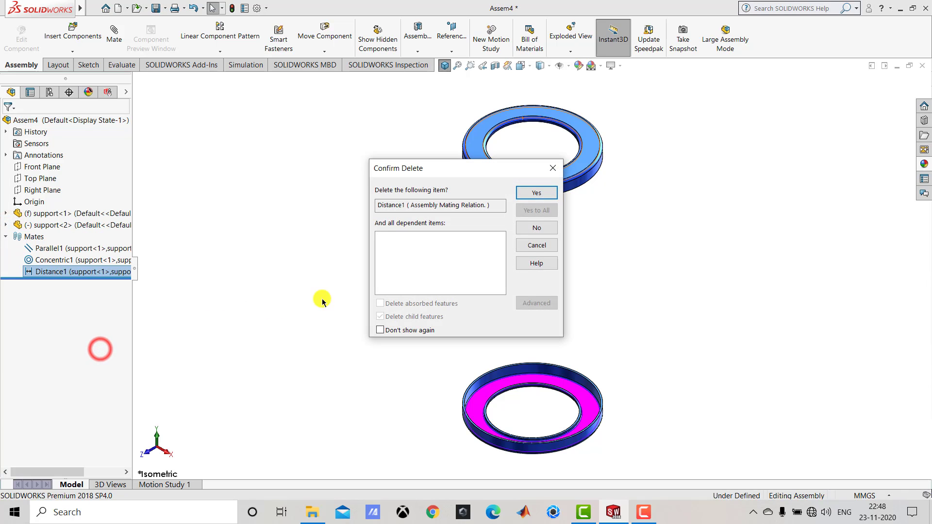
{"action": "left_click", "coordinate": [536, 193]}
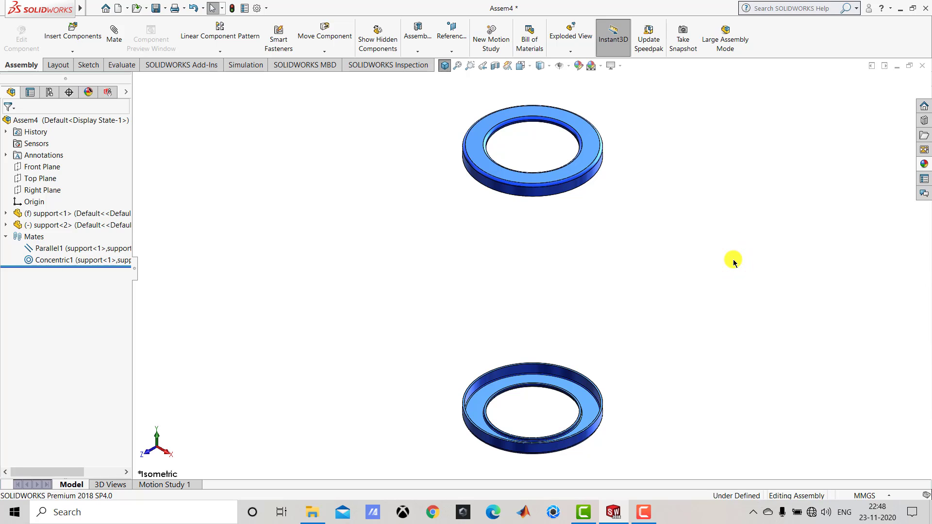
Step: Insert the spring part from the spring animation folder and place it beside the two supports
{"action": "left_click", "coordinate": [73, 38]}
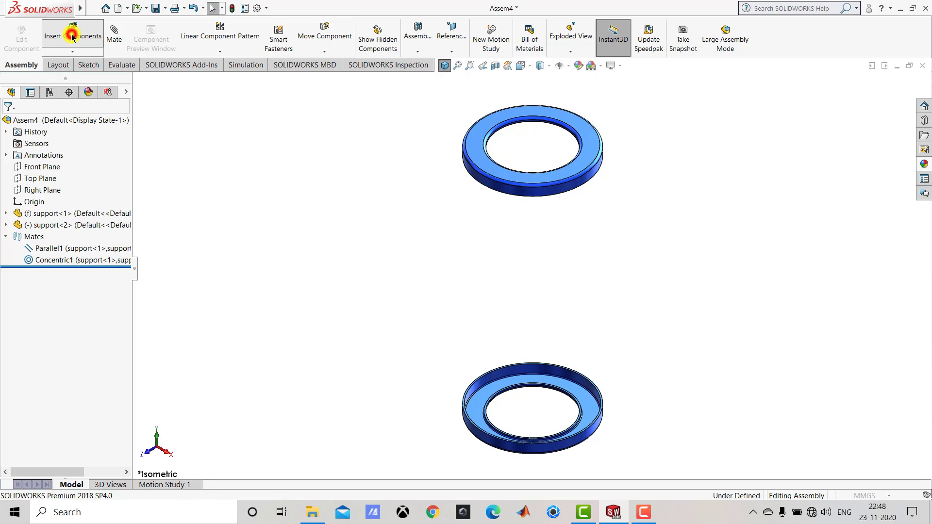
{"action": "left_click", "coordinate": [410, 145]}
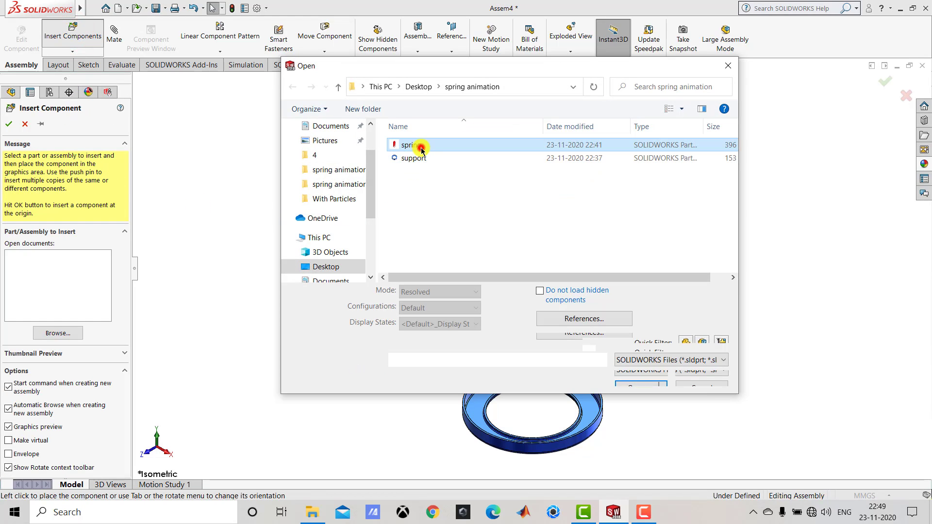
{"action": "left_click", "coordinate": [642, 367]}
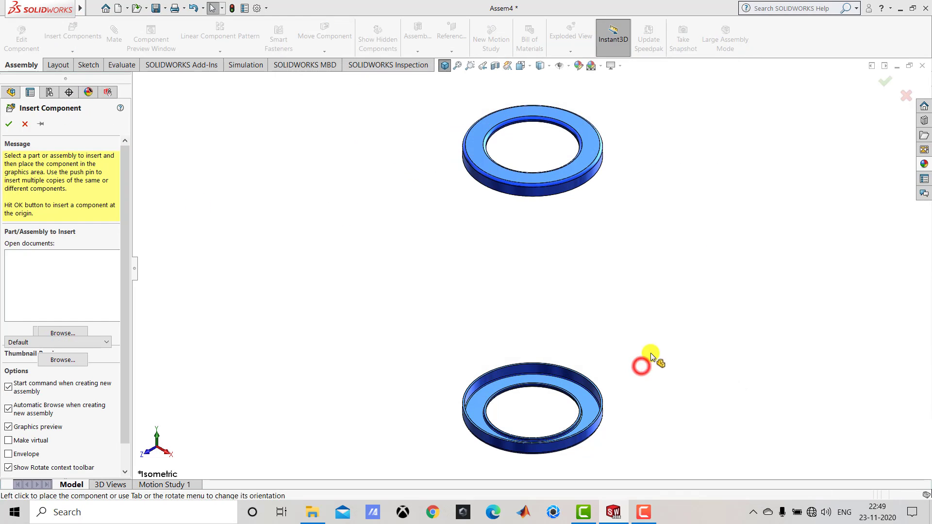
{"action": "left_click", "coordinate": [709, 281]}
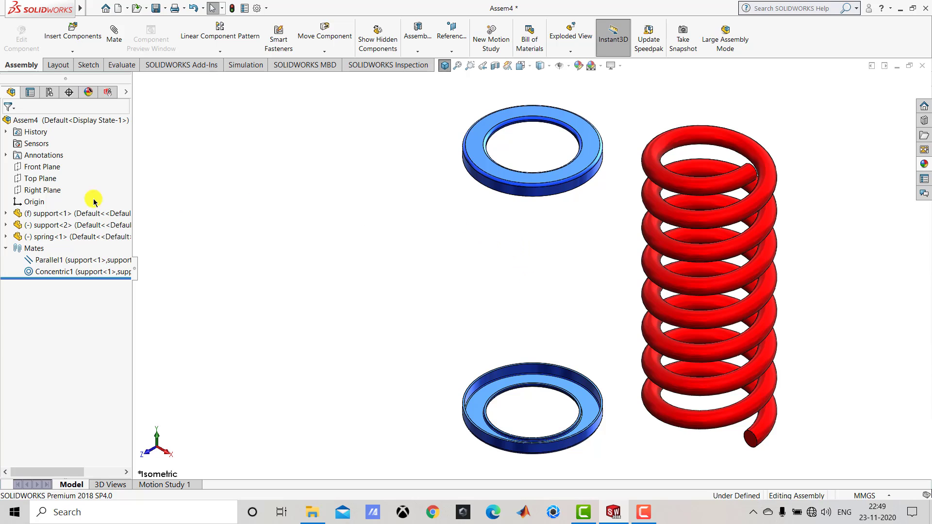
Step: Show Sketch1, the straight path line inside the spring's sweep feature
{"action": "left_click", "coordinate": [6, 237]}
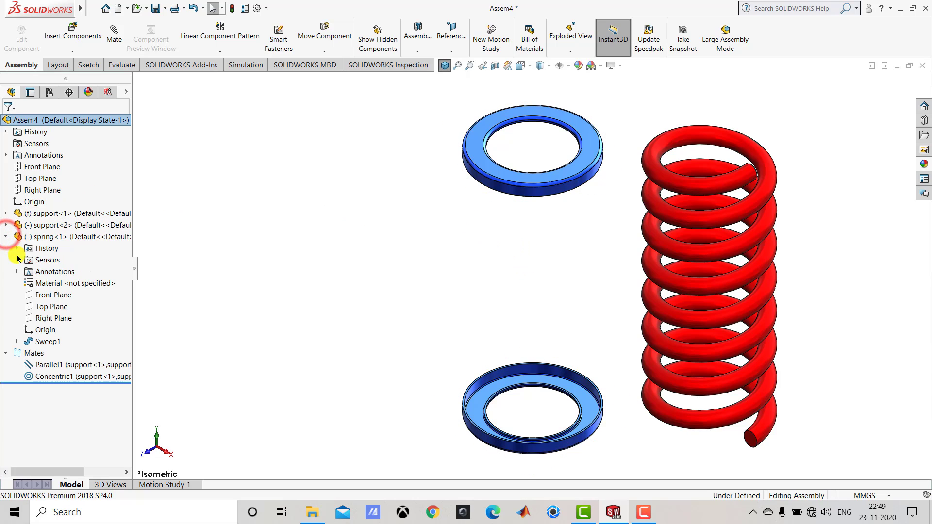
{"action": "left_click", "coordinate": [17, 341]}
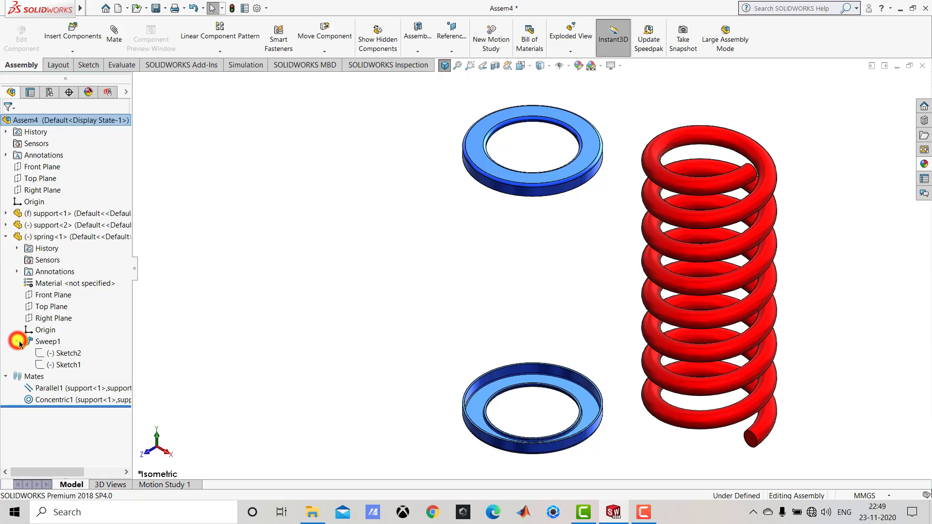
{"action": "right_click", "coordinate": [67, 367]}
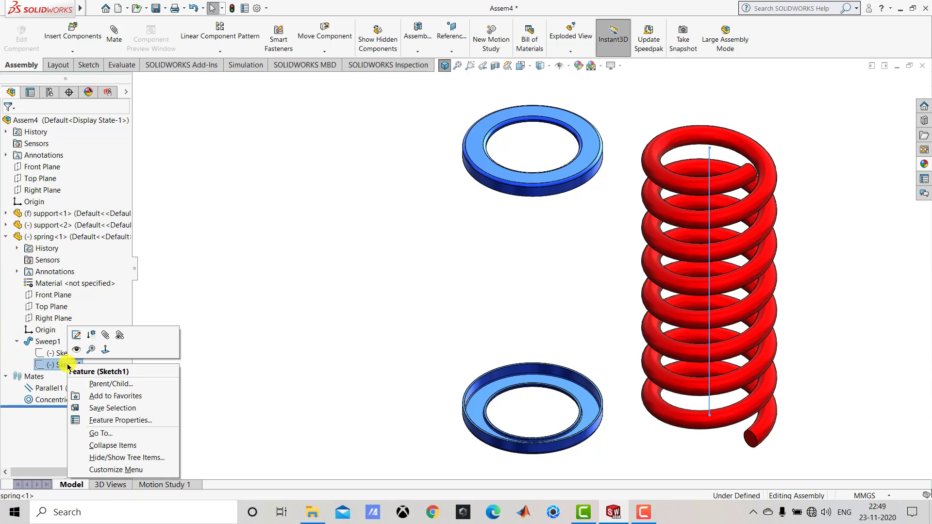
{"action": "left_click", "coordinate": [75, 349]}
{"action": "left_click", "coordinate": [335, 248]}
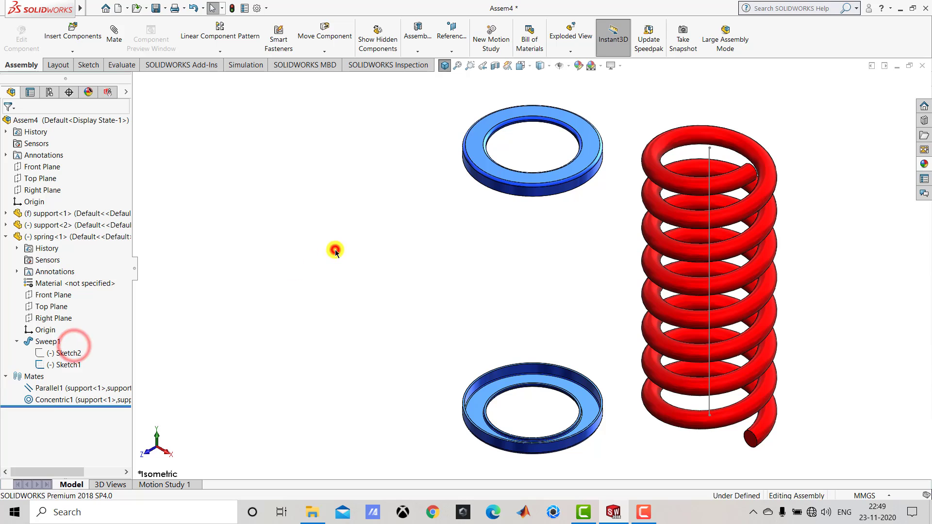
Step: Add a concentric mate between the spring's central sketch line and the upper support's outer cylindrical face
{"action": "left_click", "coordinate": [114, 32]}
{"action": "left_click", "coordinate": [708, 155]}
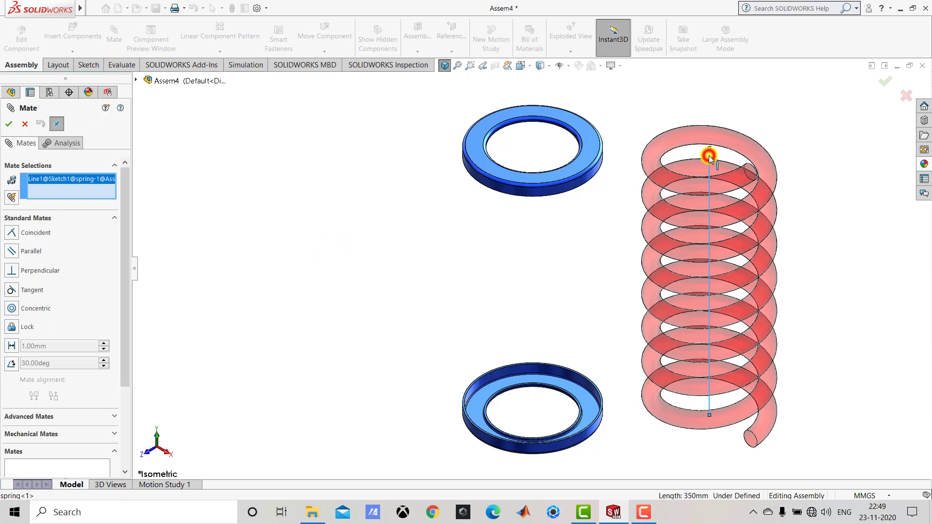
{"action": "left_click", "coordinate": [561, 188]}
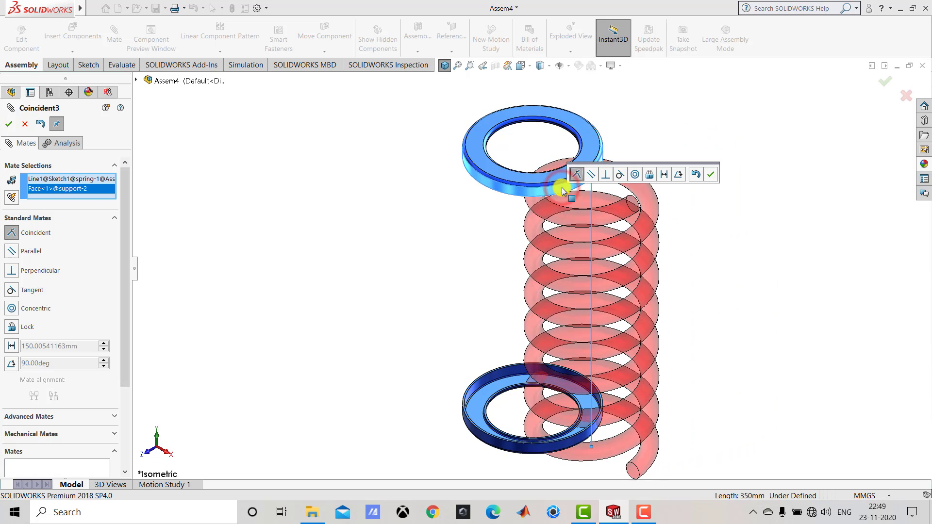
{"action": "left_click", "coordinate": [636, 175]}
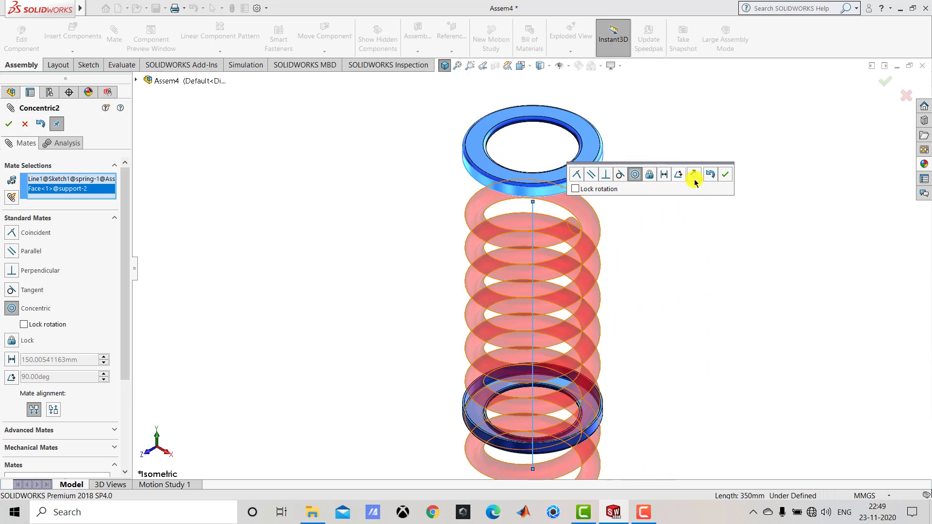
{"action": "left_click", "coordinate": [727, 174]}
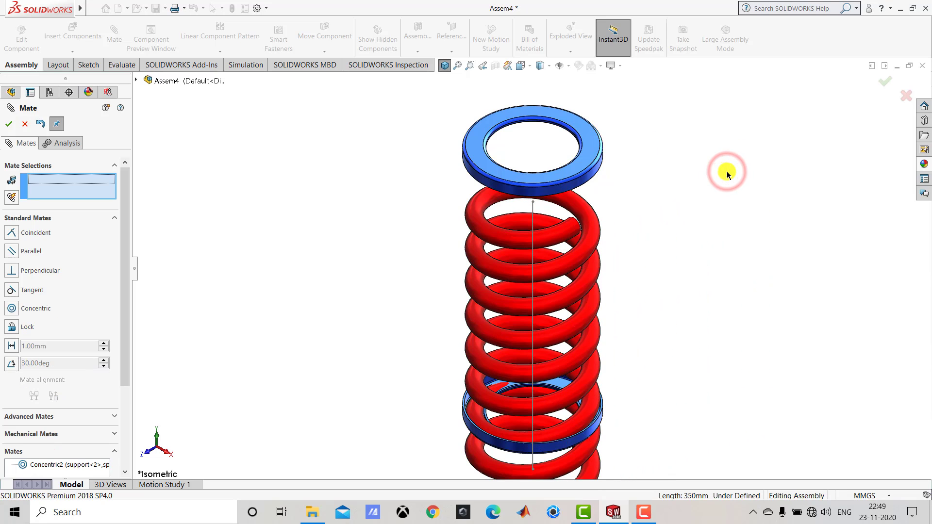
{"action": "left_click", "coordinate": [25, 123]}
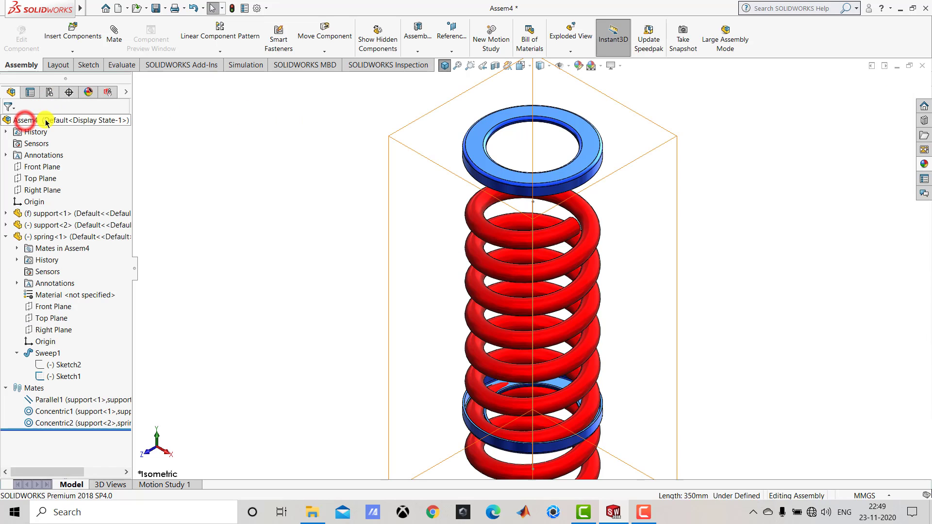
{"action": "left_click", "coordinate": [219, 119]}
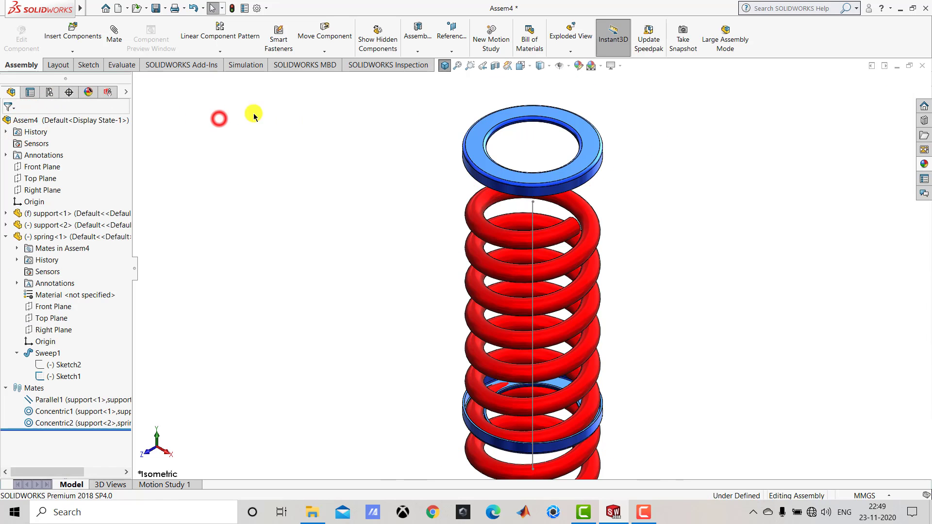
Step: Hide the spring's central sketch line in the isometric view
{"action": "left_click", "coordinate": [445, 66]}
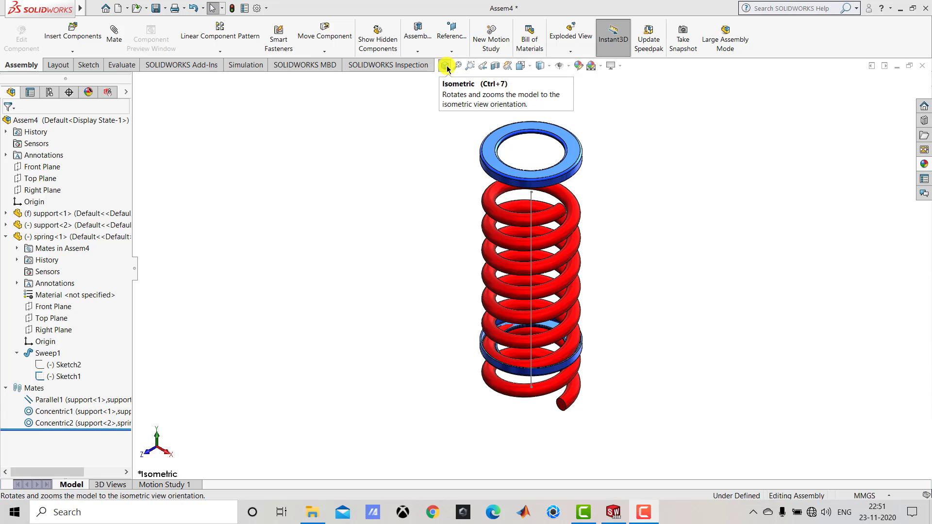
{"action": "right_click", "coordinate": [532, 199]}
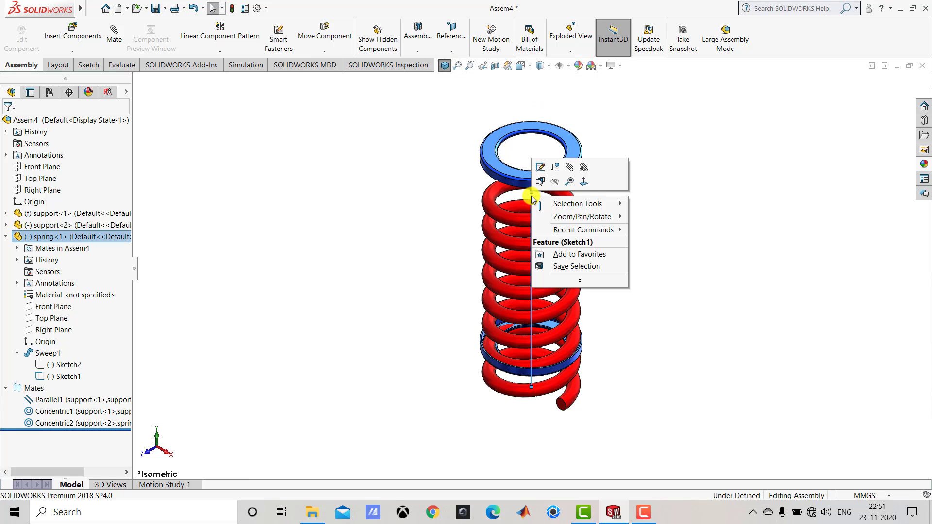
{"action": "left_click", "coordinate": [555, 182]}
{"action": "left_click", "coordinate": [680, 203]}
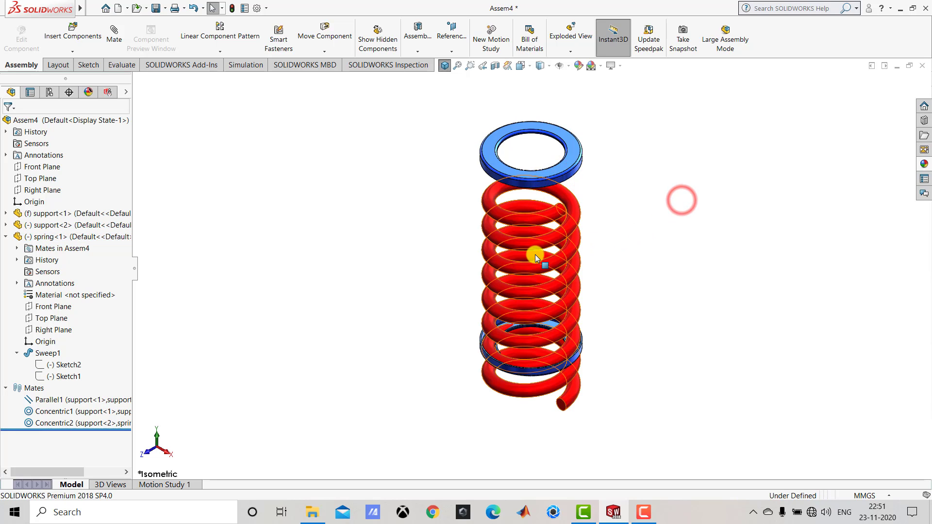
Step: Move the spring up along its axis so it sits roughly between the two supports
{"action": "left_click_drag", "start_coordinate": [541, 267], "coordinate": [549, 215]}
{"action": "left_click", "coordinate": [665, 241]}
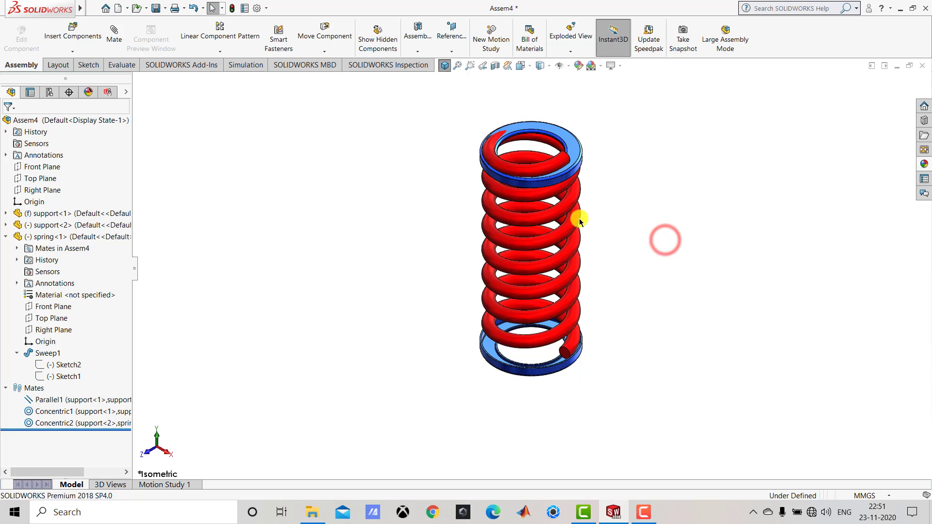
{"action": "scroll", "coordinate": [514, 207], "scroll_direction": "down", "scroll_amount": 2}
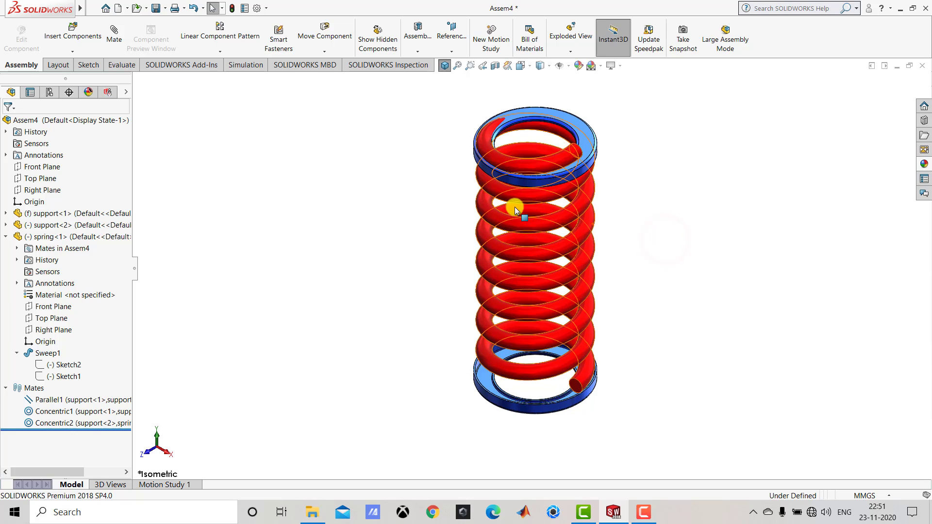
{"action": "left_click", "coordinate": [426, 168]}
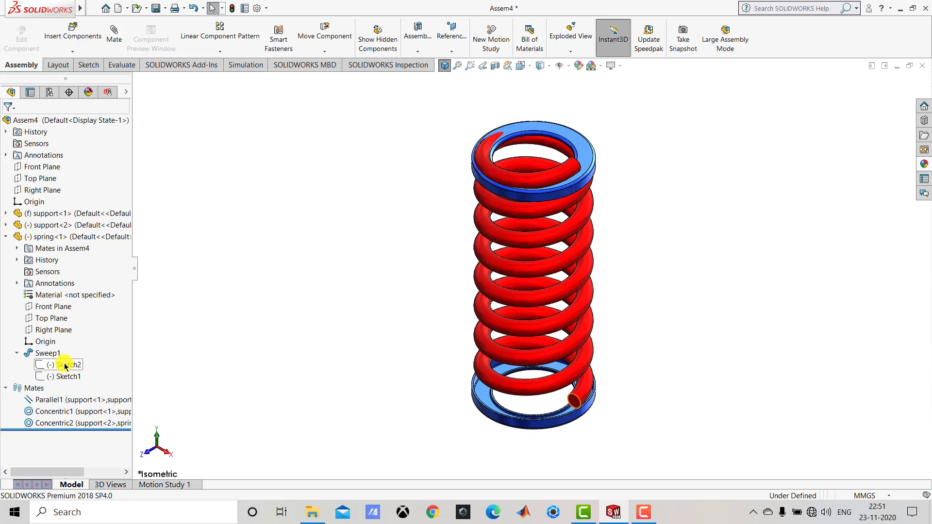
Step: Open the spring's Sketch2 for editing, rebuilding and saving the assembly as "final assembly" together with all its modified components
{"action": "right_click", "coordinate": [66, 366]}
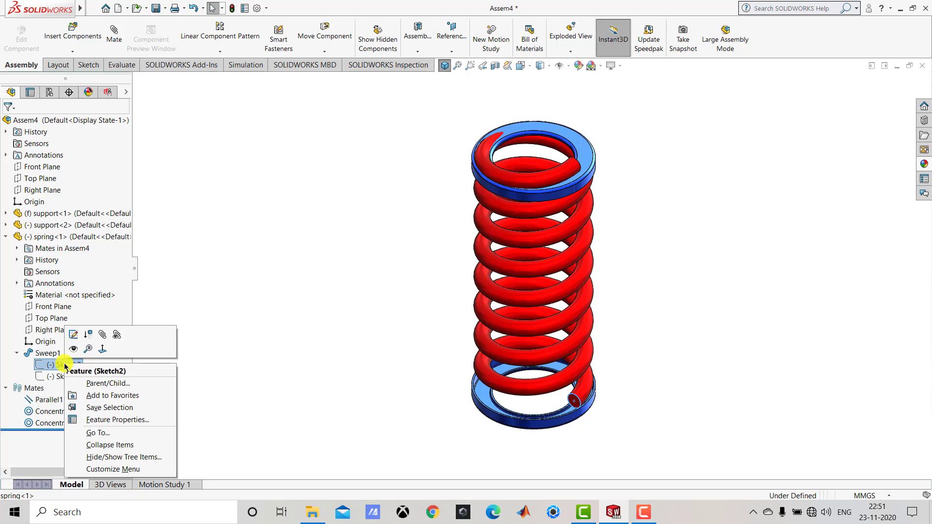
{"action": "left_click", "coordinate": [74, 335]}
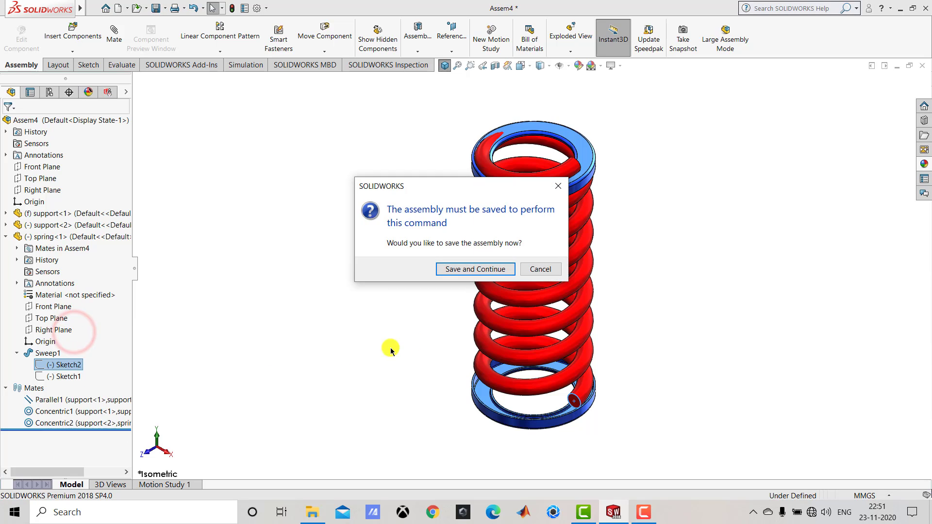
{"action": "left_click", "coordinate": [465, 269]}
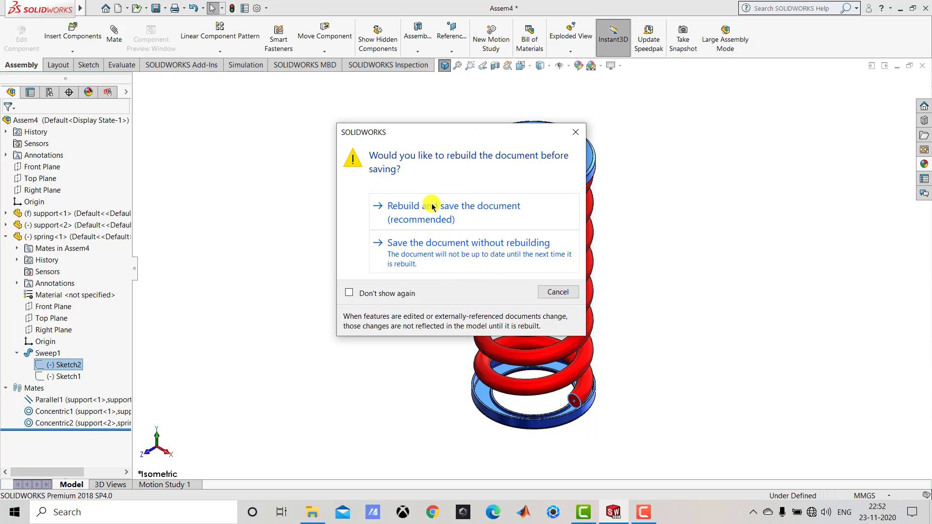
{"action": "left_click", "coordinate": [463, 215]}
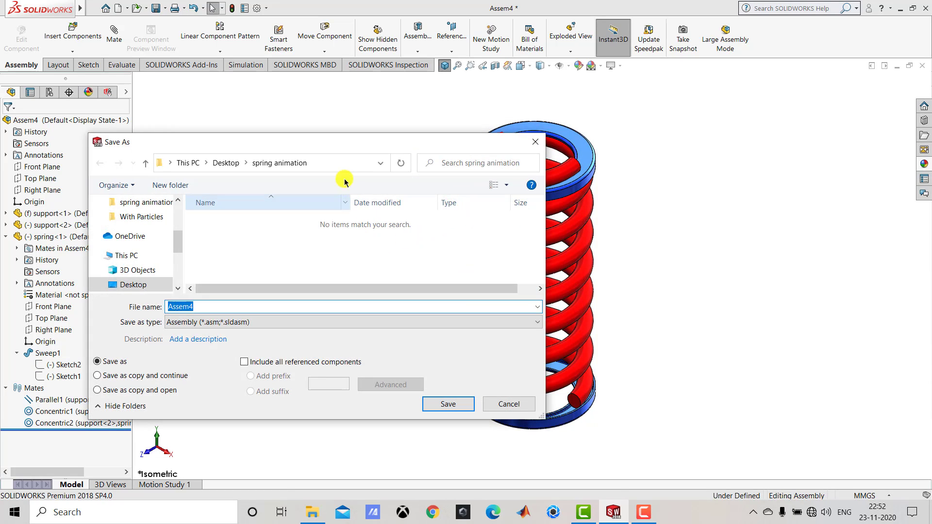
{"action": "left_click_drag", "start_coordinate": [333, 141], "coordinate": [530, 107]}
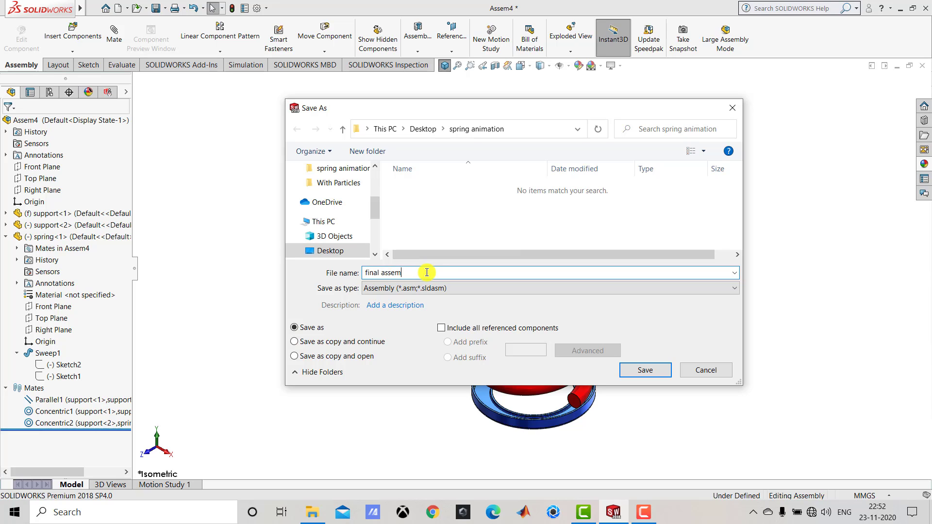
{"action": "left_click", "coordinate": [650, 370]}
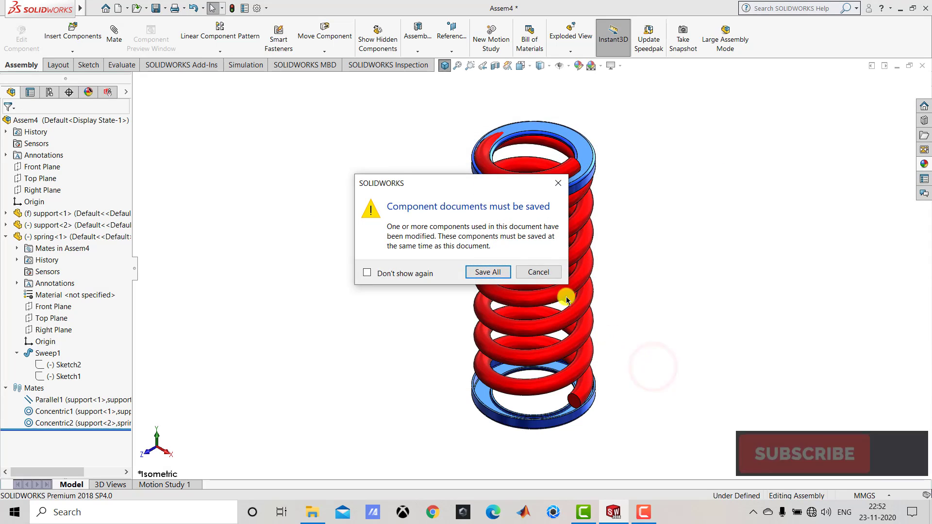
{"action": "left_click", "coordinate": [488, 272]}
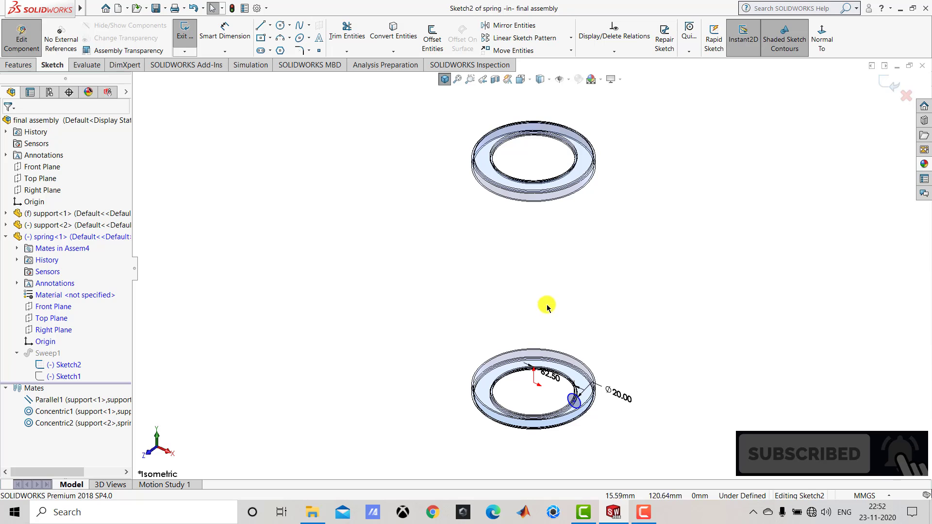
Step: Make the spring's profile circle tangent to the lower support's inner seating edge and exit Sketch2
{"action": "left_click", "coordinate": [828, 42]}
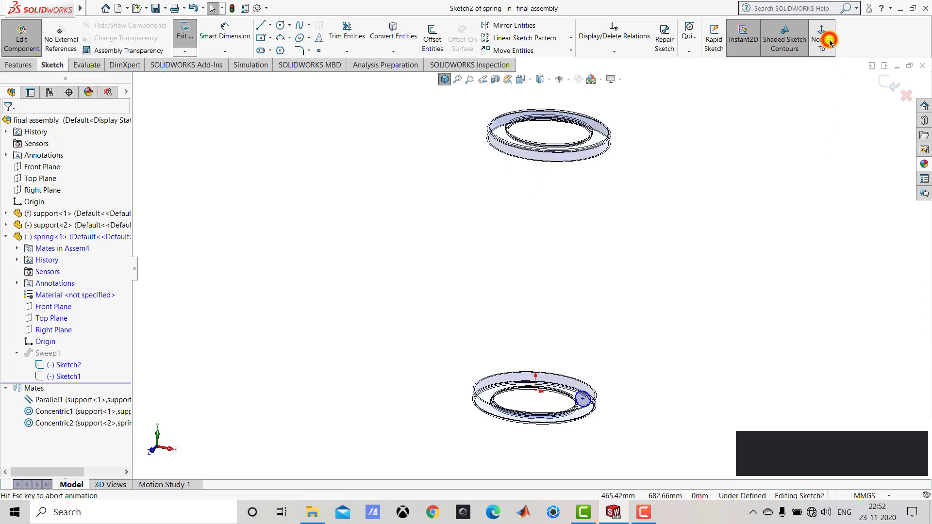
{"action": "scroll", "coordinate": [558, 410], "scroll_direction": "down", "scroll_amount": 5}
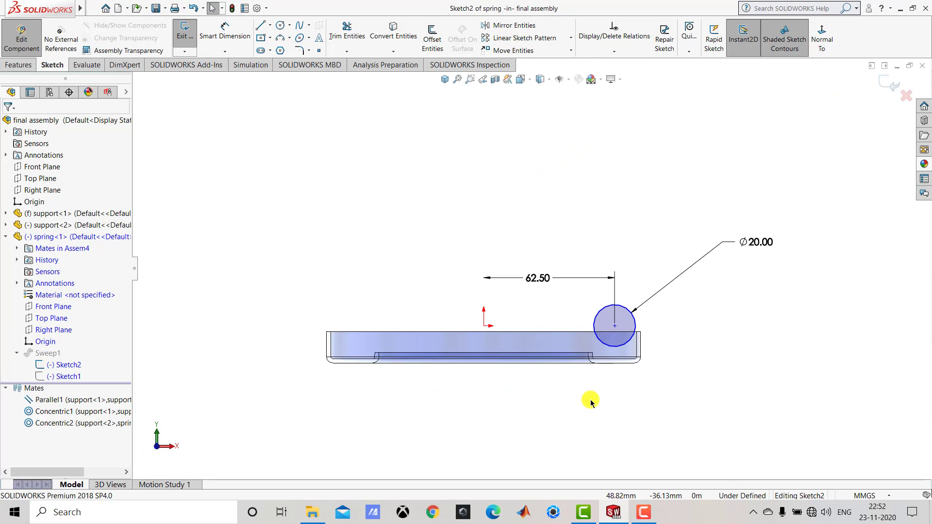
{"action": "left_click", "coordinate": [625, 342]}
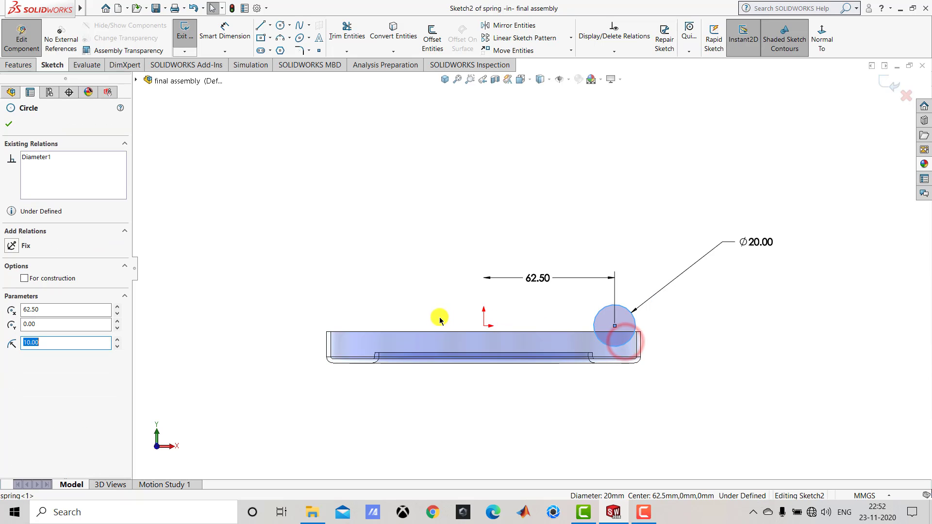
{"action": "scroll", "coordinate": [597, 379], "scroll_direction": "down", "scroll_amount": 3}
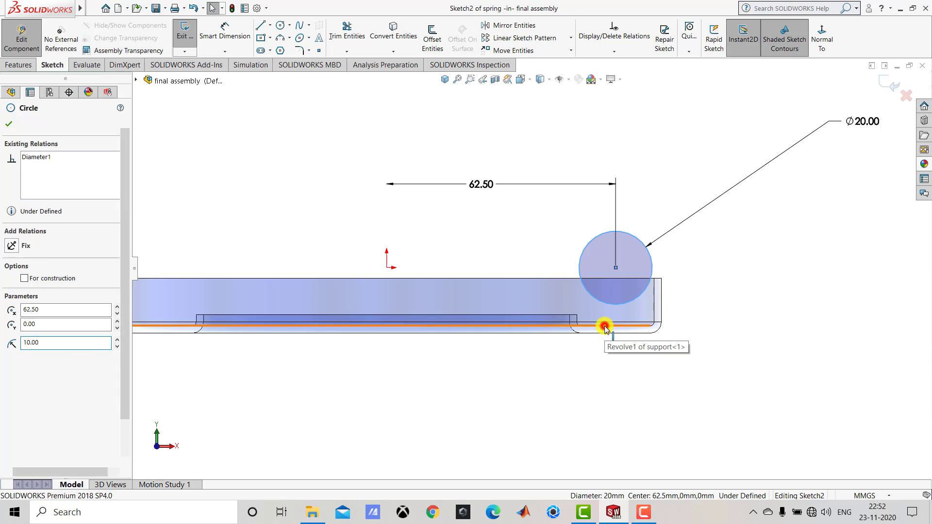
{"action": "left_click", "coordinate": [604, 328], "text": "ctrl"}
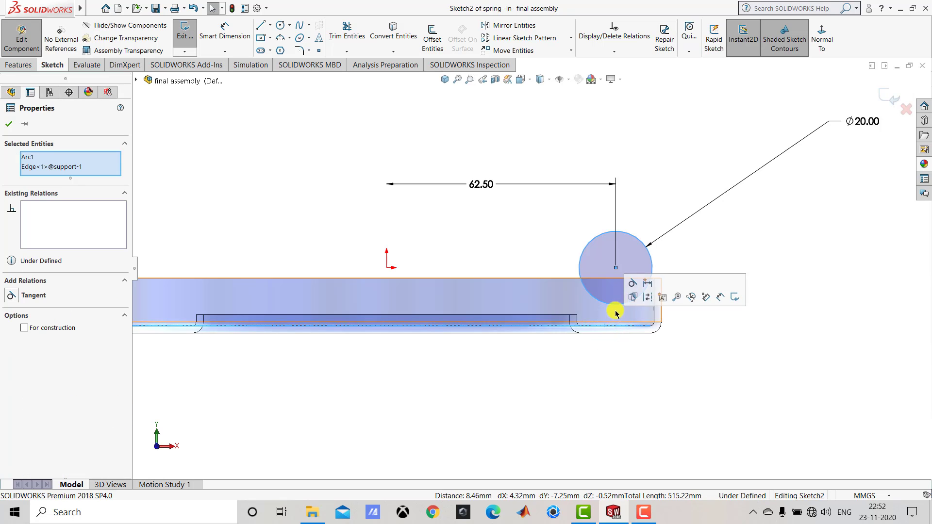
{"action": "left_click", "coordinate": [634, 284]}
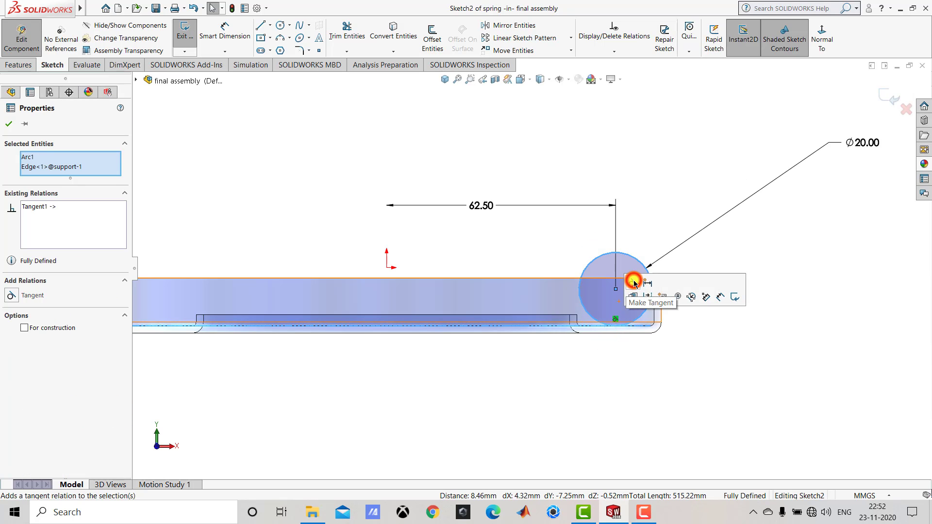
{"action": "left_click", "coordinate": [12, 125]}
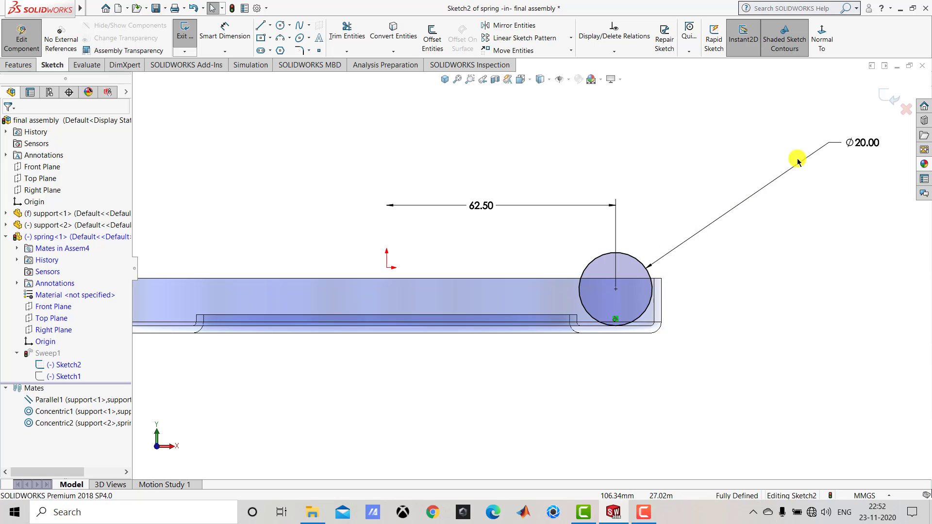
{"action": "left_click", "coordinate": [889, 101]}
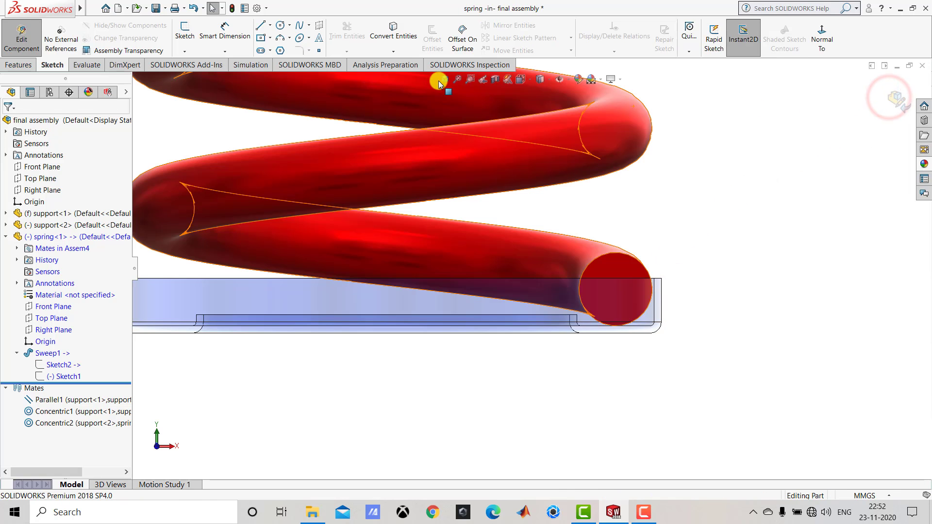
Step: Open the spring's Sketch1 for editing and pull the path line's upper endpoint below the upper support, to a Y of about 251 mm
{"action": "left_click", "coordinate": [444, 79]}
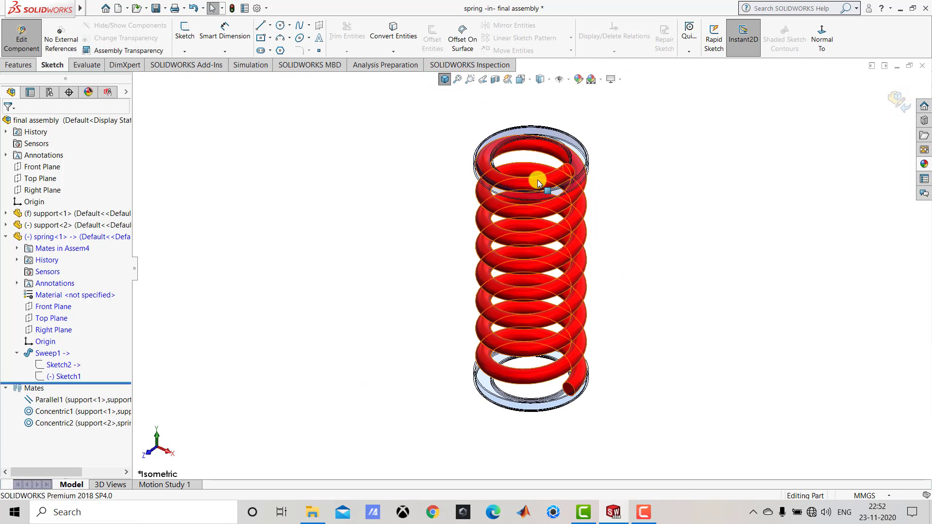
{"action": "scroll", "coordinate": [528, 189], "scroll_direction": "down", "scroll_amount": 2}
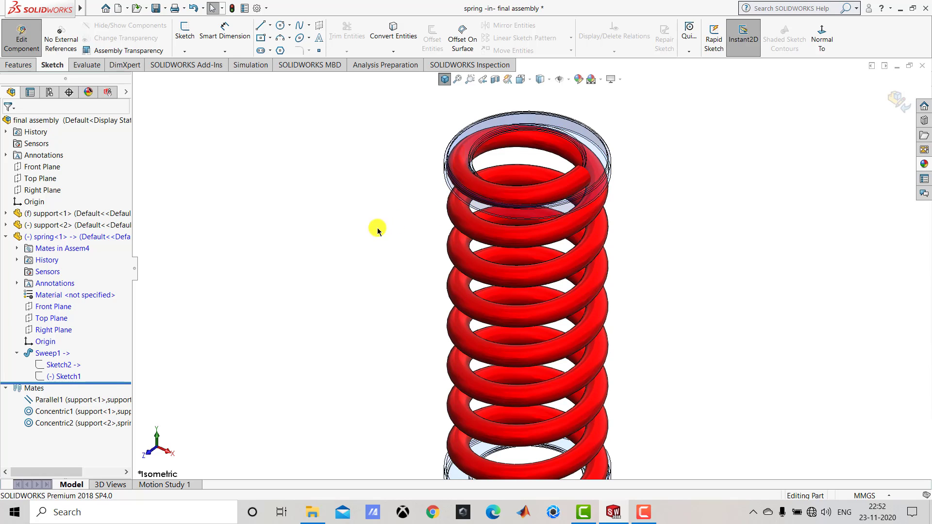
{"action": "right_click", "coordinate": [68, 378]}
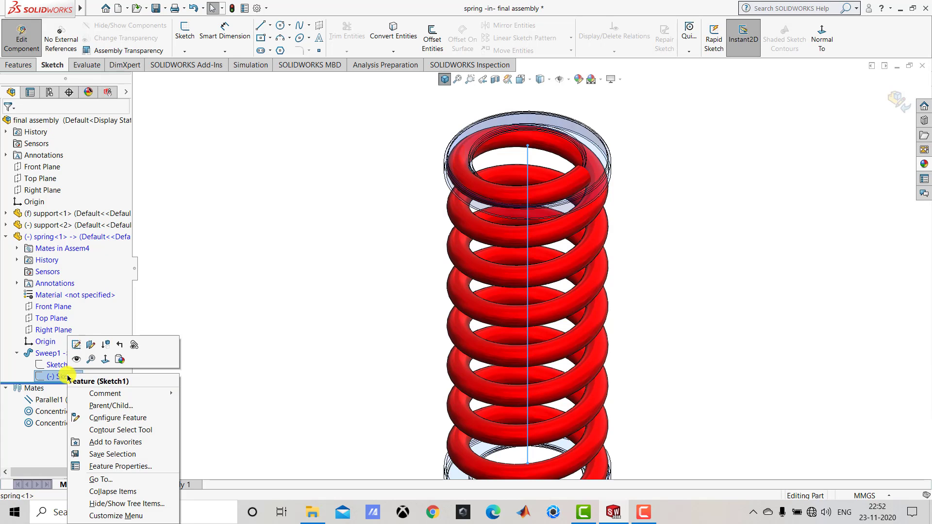
{"action": "left_click", "coordinate": [77, 345]}
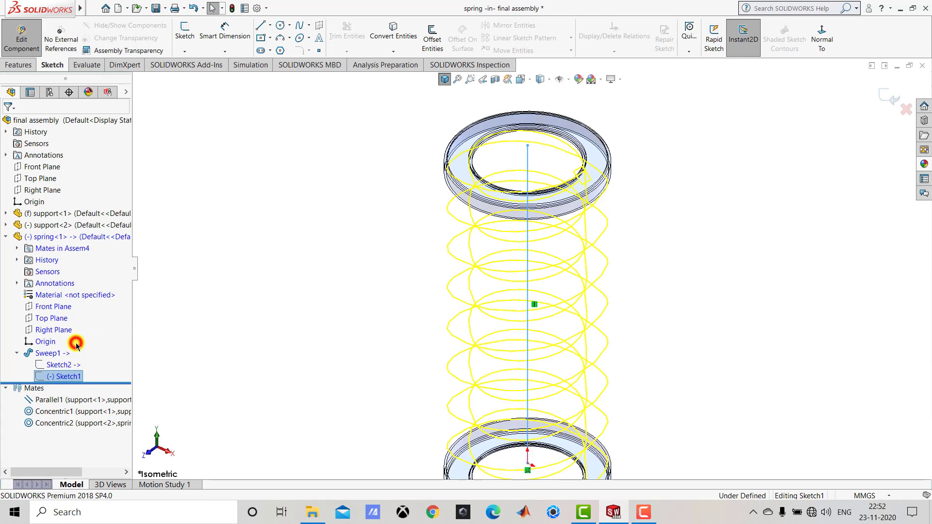
{"action": "left_click", "coordinate": [821, 38]}
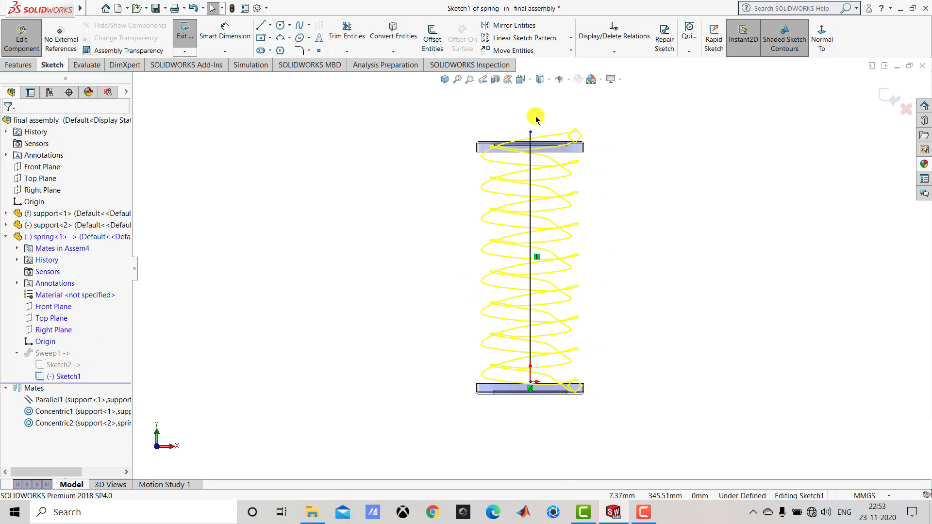
{"action": "scroll", "coordinate": [535, 116], "scroll_direction": "down", "scroll_amount": 2}
{"action": "left_click_drag", "start_coordinate": [528, 160], "coordinate": [527, 261]}
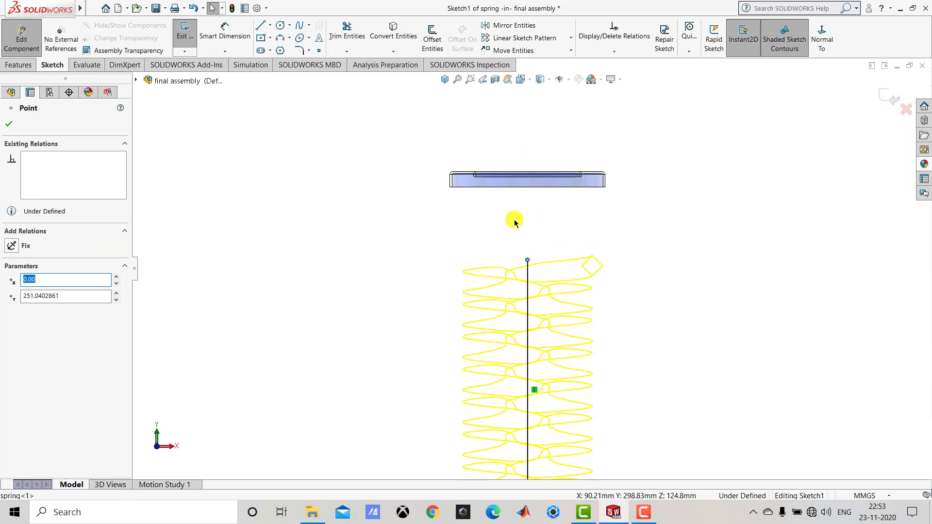
Step: Dimension the path line's upper endpoint 5 mm from the upper support's inner seating edge, and finish editing the sketch and the spring
{"action": "left_click", "coordinate": [225, 31]}
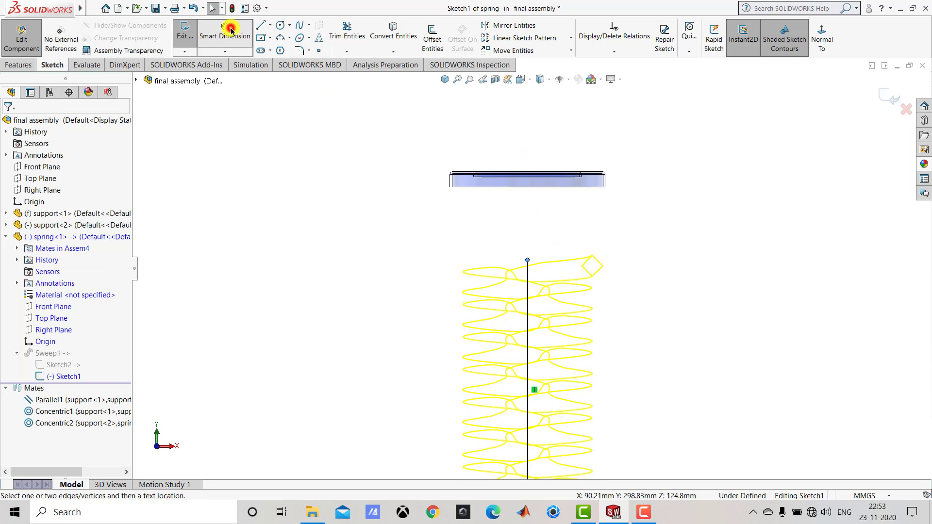
{"action": "left_click", "coordinate": [526, 260]}
{"action": "scroll", "coordinate": [587, 172], "scroll_direction": "down", "scroll_amount": 3}
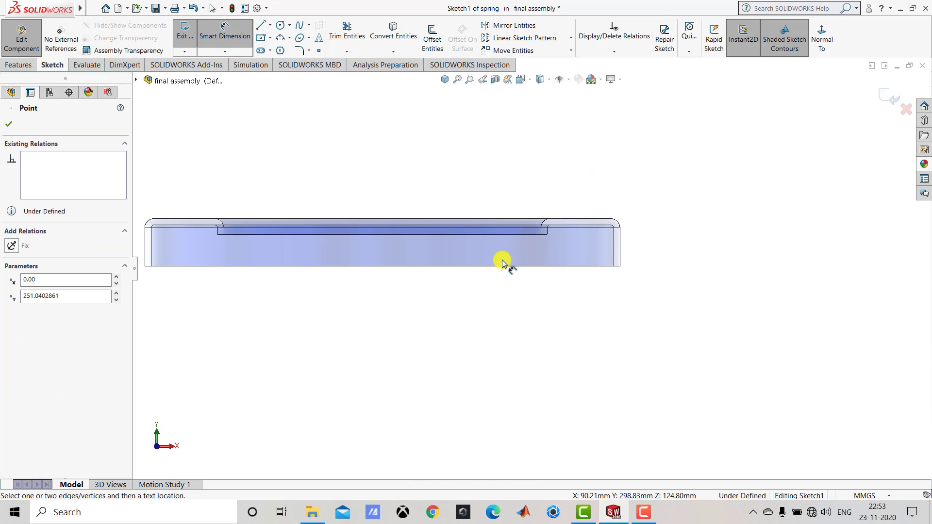
{"action": "left_click", "coordinate": [564, 223]}
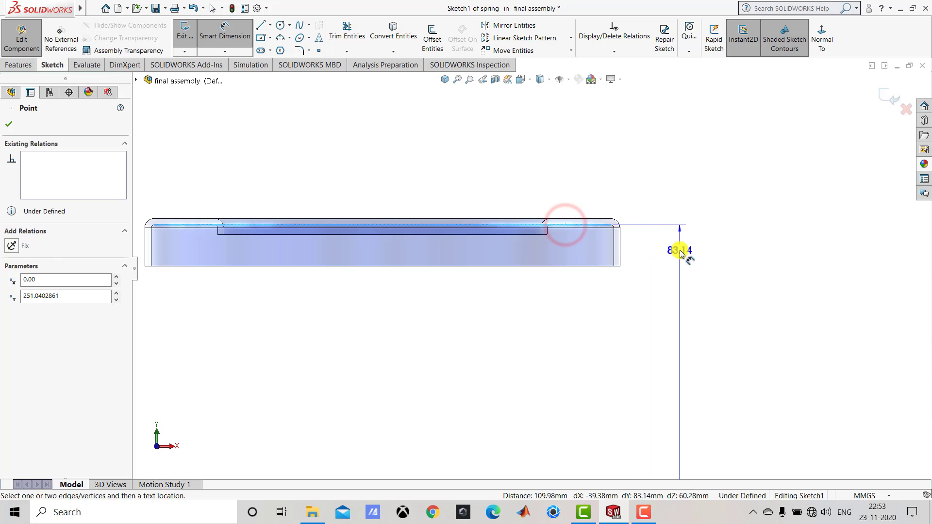
{"action": "left_click", "coordinate": [679, 249]}
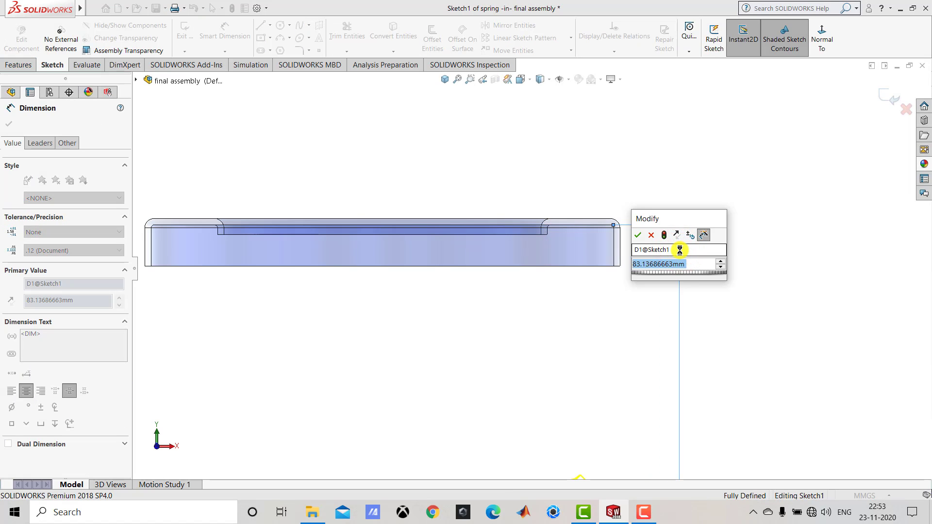
{"action": "type", "text": "5"}
{"action": "key", "text": "Return"}
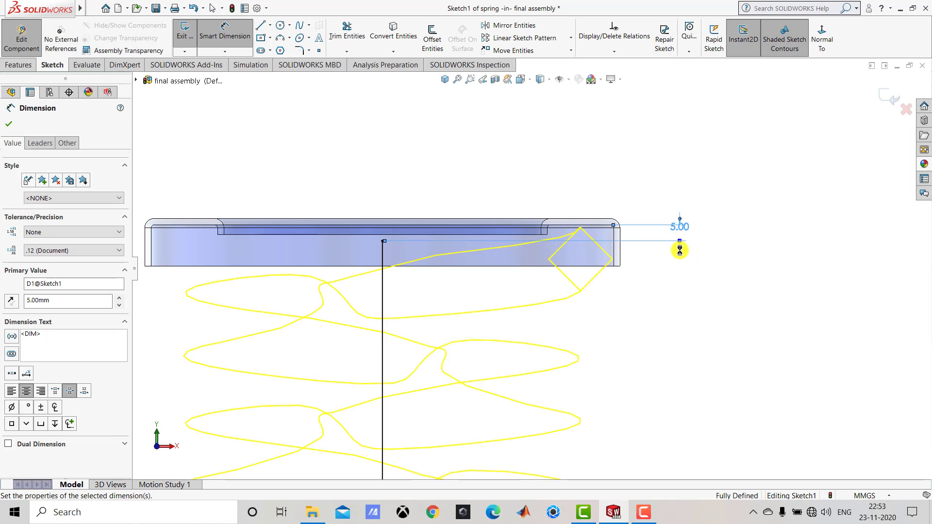
{"action": "scroll", "coordinate": [662, 190], "scroll_direction": "up", "scroll_amount": 4}
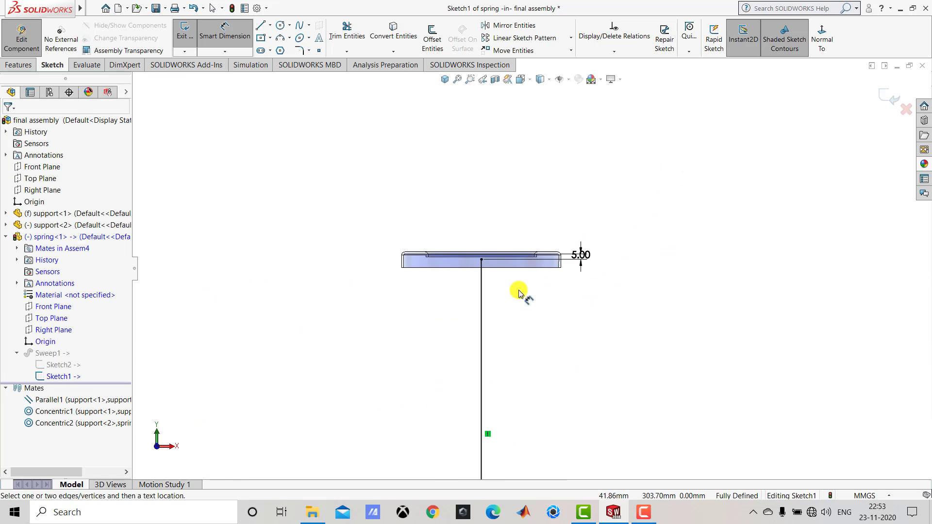
{"action": "scroll", "coordinate": [497, 376], "scroll_direction": "down", "scroll_amount": 1}
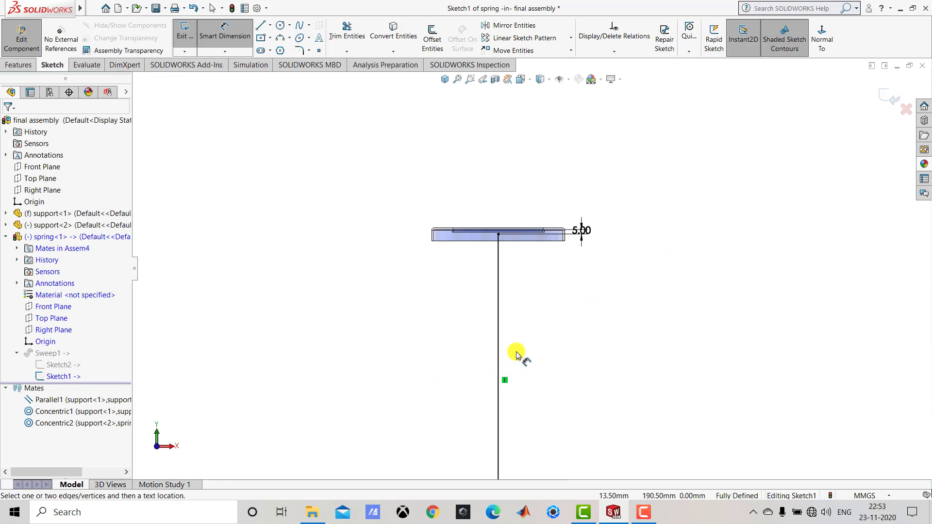
{"action": "left_click", "coordinate": [888, 95]}
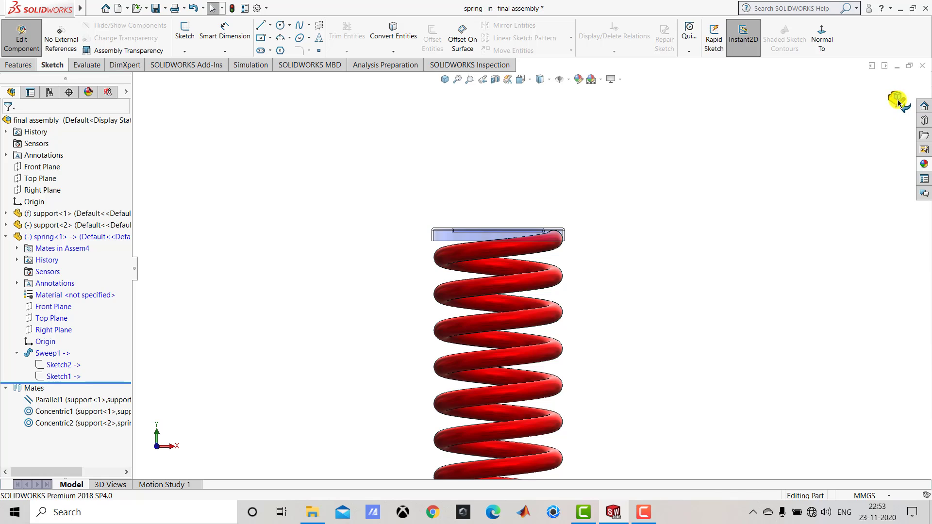
{"action": "left_click", "coordinate": [898, 100]}
{"action": "left_click", "coordinate": [445, 67]}
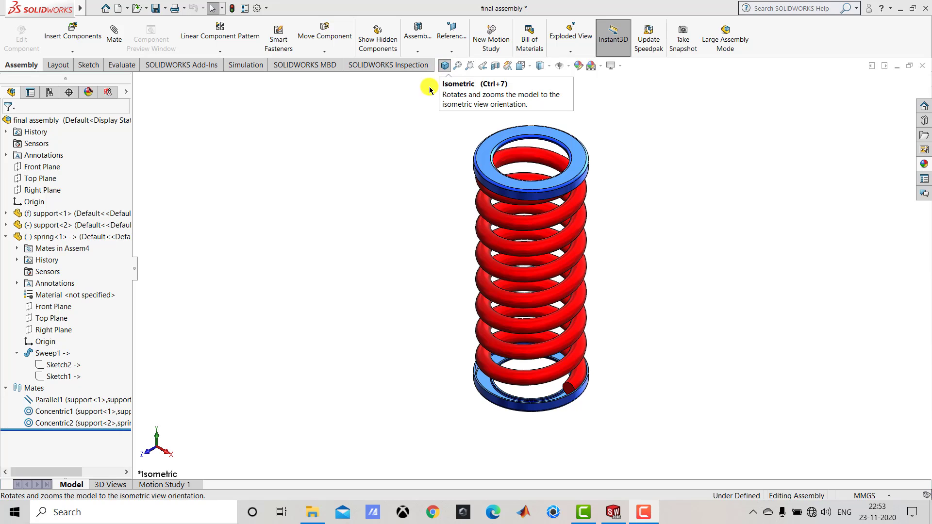
Step: Set Motion Study 1 to 30 frames per second and expand its timeline
{"action": "left_click", "coordinate": [170, 484]}
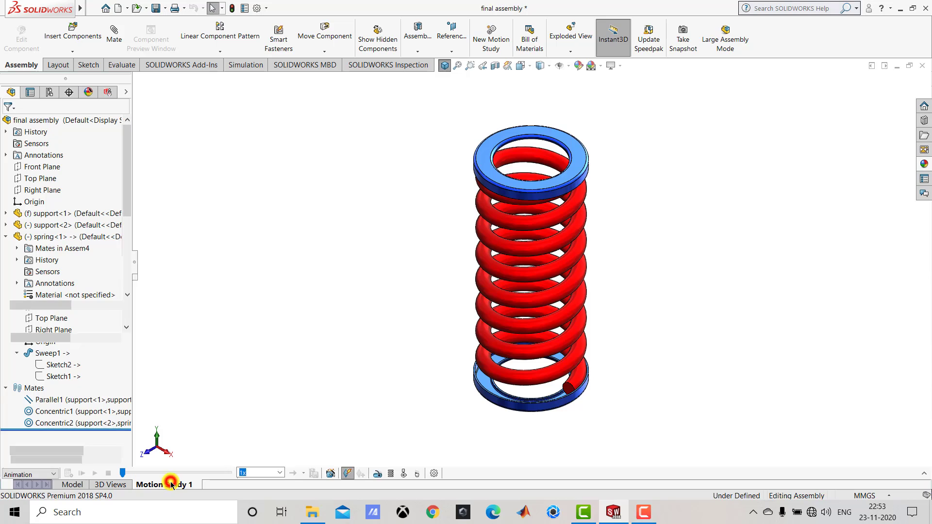
{"action": "left_click", "coordinate": [434, 473]}
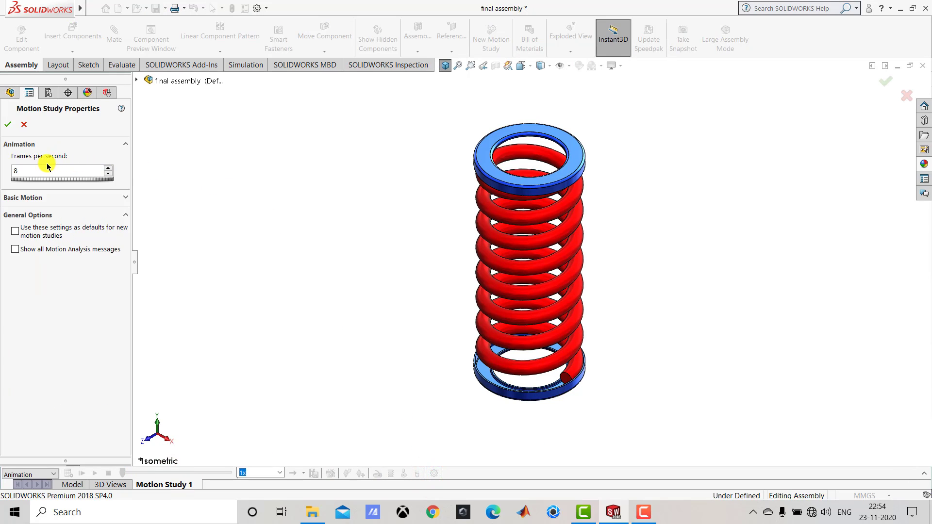
{"action": "left_click_drag", "start_coordinate": [38, 171], "coordinate": [4, 172]}
{"action": "type", "text": "30"}
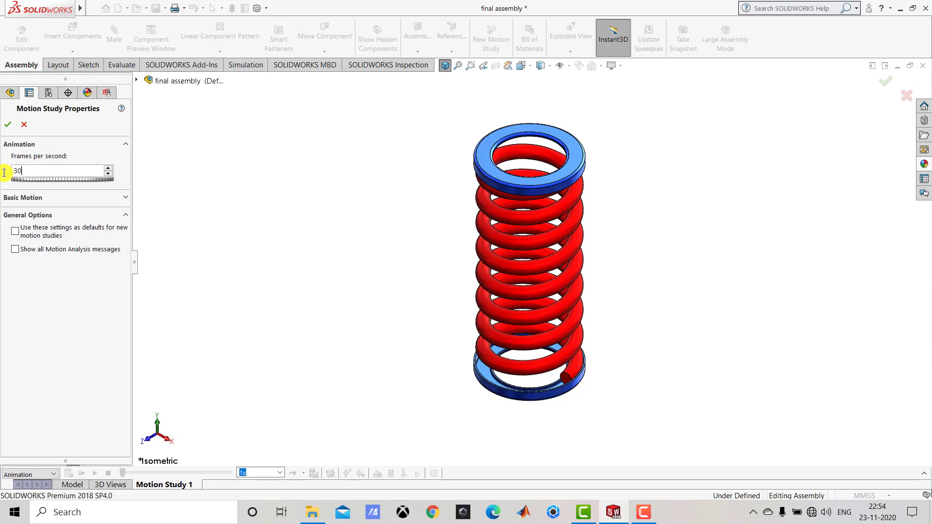
{"action": "left_click", "coordinate": [7, 124]}
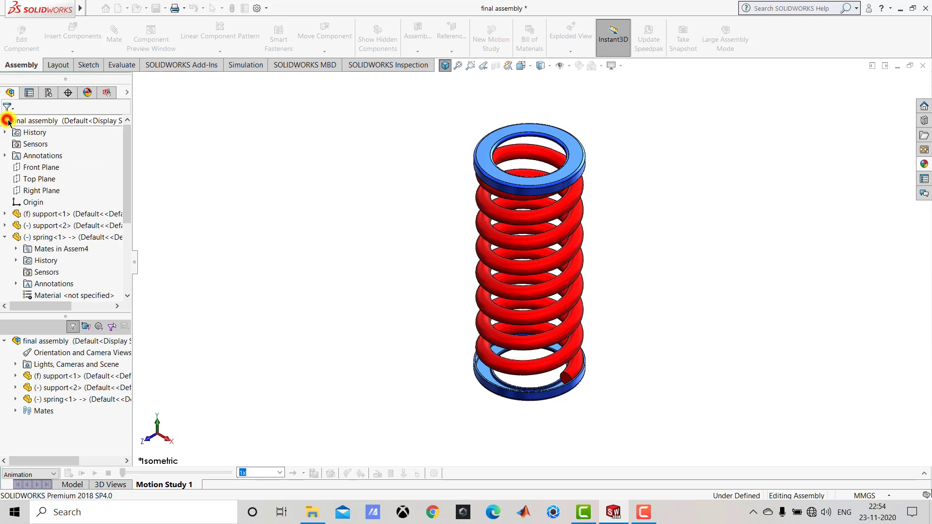
{"action": "left_click", "coordinate": [924, 473]}
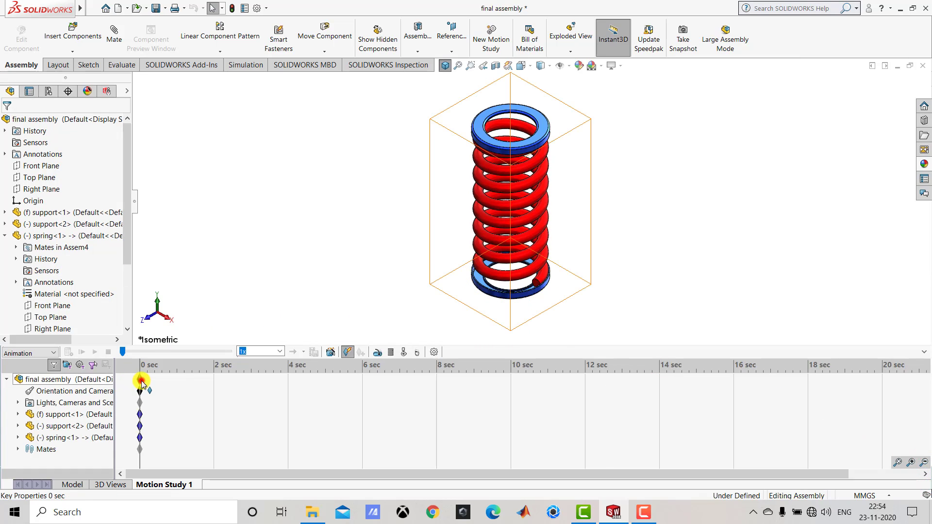
Step: Extend the motion study's duration to 10 seconds and collapse its timeline
{"action": "left_click_drag", "start_coordinate": [141, 384], "coordinate": [515, 407]}
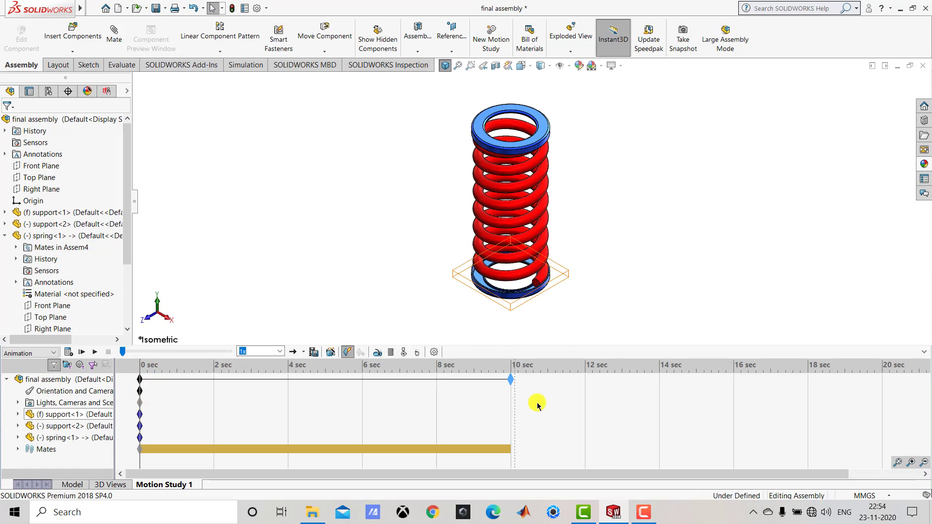
{"action": "left_click", "coordinate": [924, 351]}
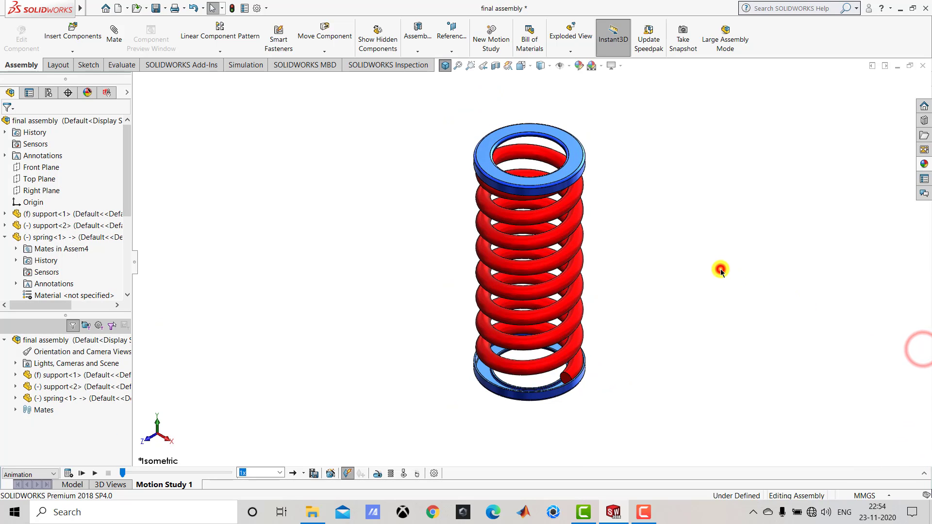
Step: Start a linear motor on the upper support's top face, with its direction reversed to point down toward the spring
{"action": "scroll", "coordinate": [517, 208], "scroll_direction": "down", "scroll_amount": 2}
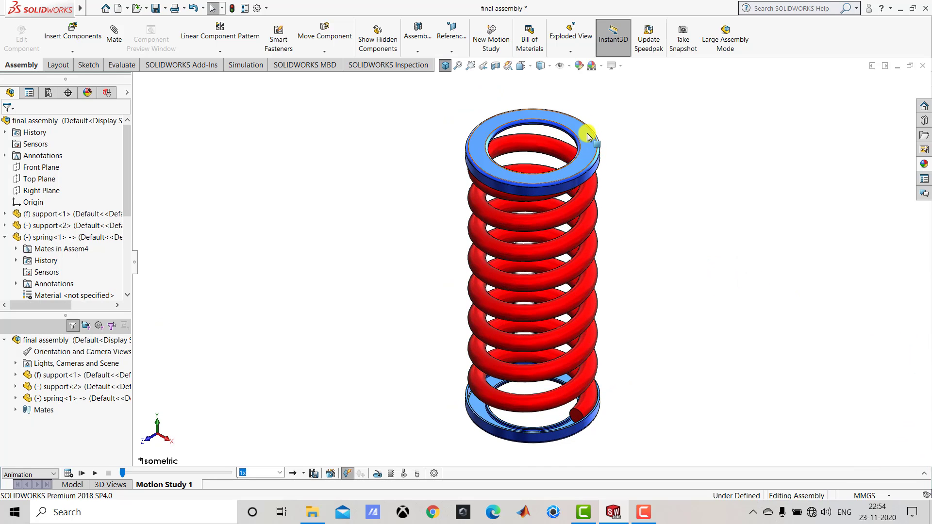
{"action": "left_click", "coordinate": [377, 474]}
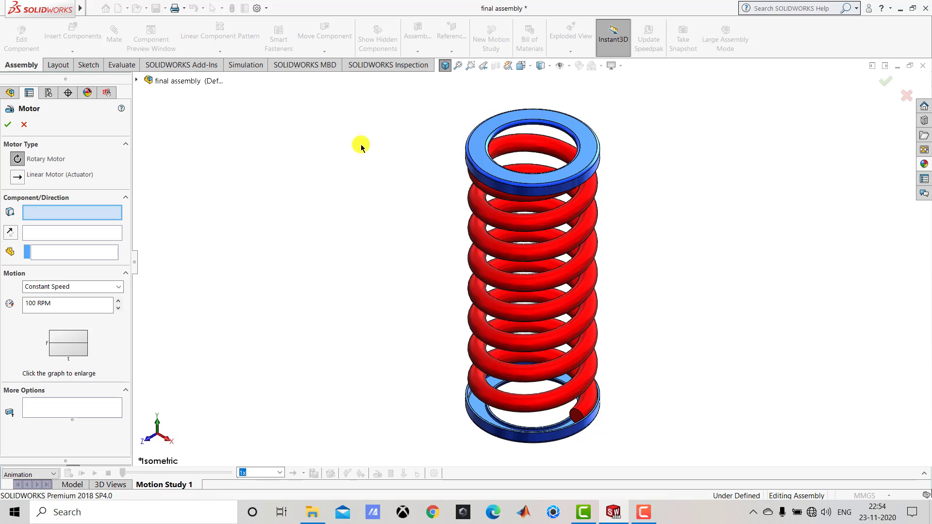
{"action": "left_click", "coordinate": [18, 177]}
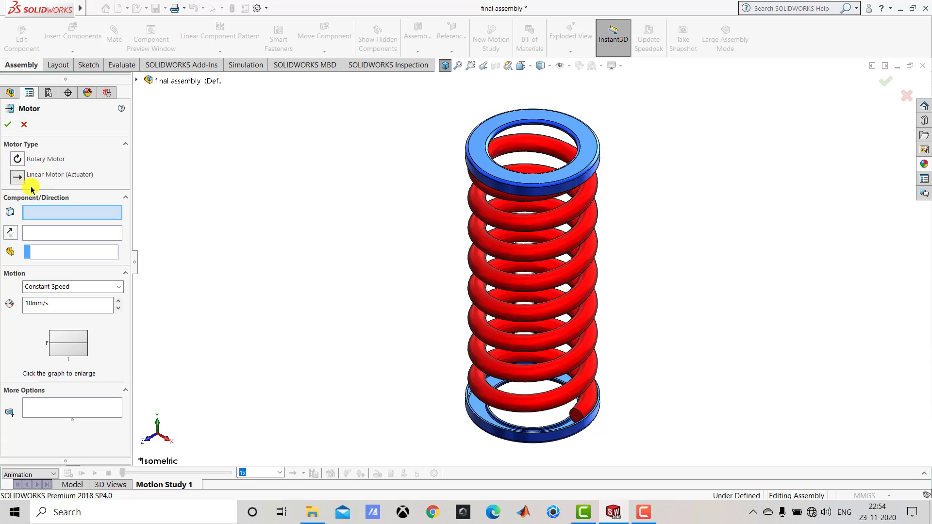
{"action": "left_click", "coordinate": [476, 143]}
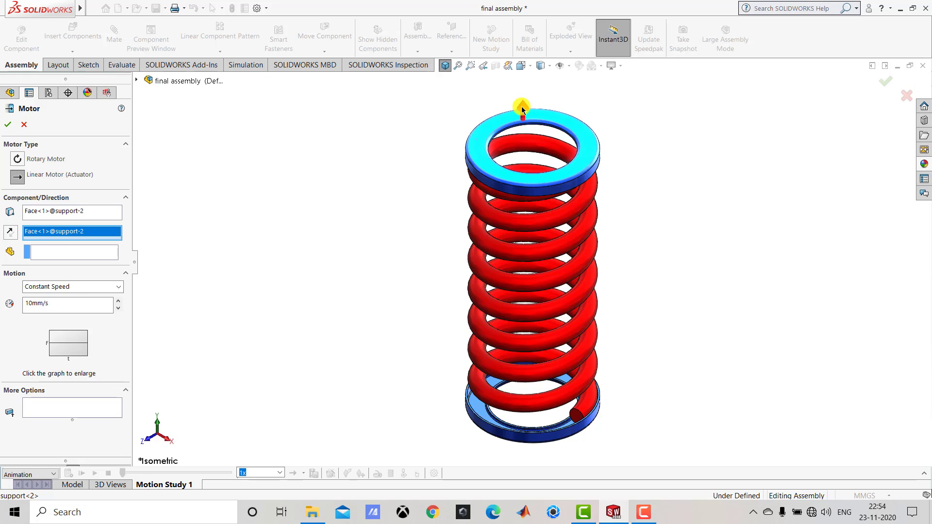
{"action": "left_click", "coordinate": [11, 233]}
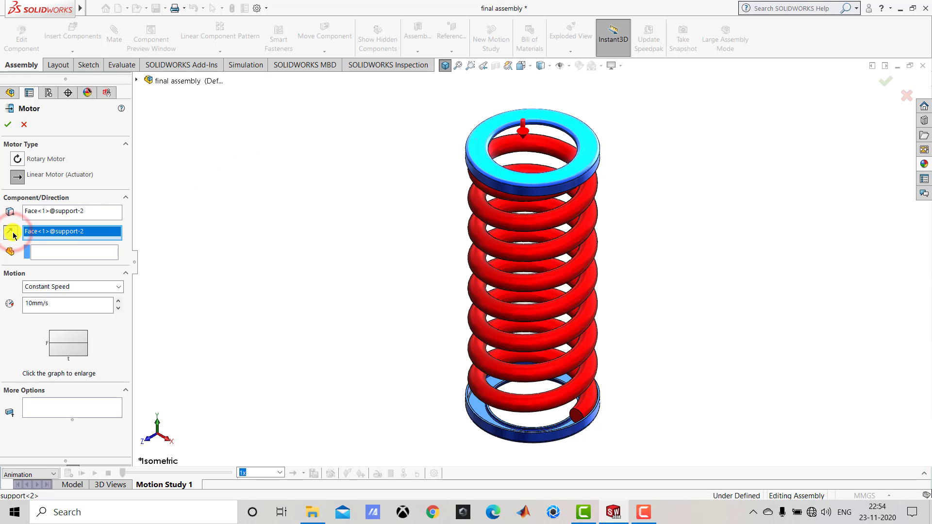
Step: Give the motor an oscillating motion with 60 mm displacement and 0.3 Hz frequency, and accept it
{"action": "left_click", "coordinate": [68, 286]}
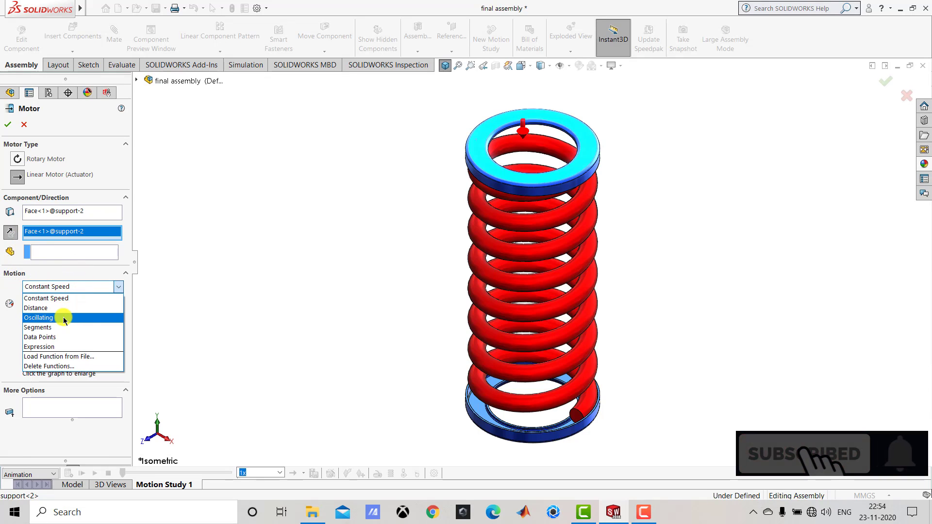
{"action": "left_click", "coordinate": [64, 318]}
{"action": "left_click_drag", "start_coordinate": [59, 304], "coordinate": [25, 303]}
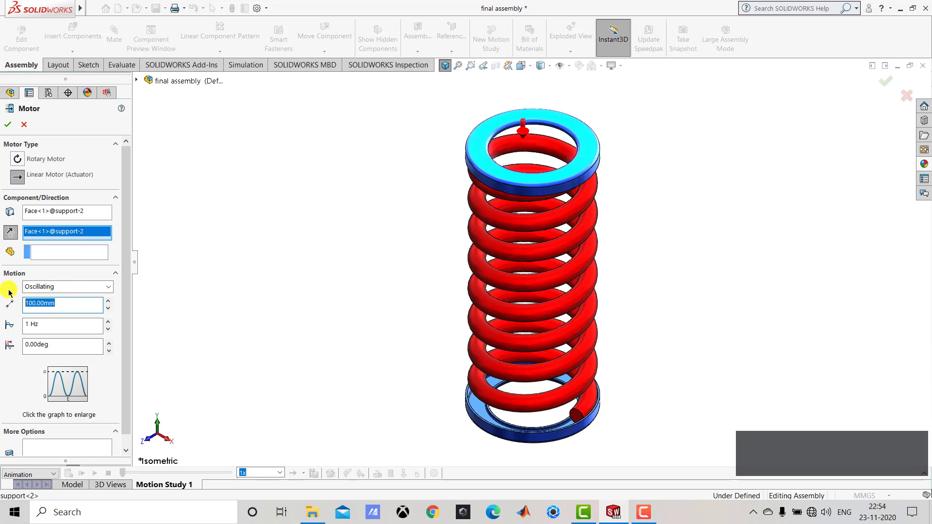
{"action": "type", "text": "60"}
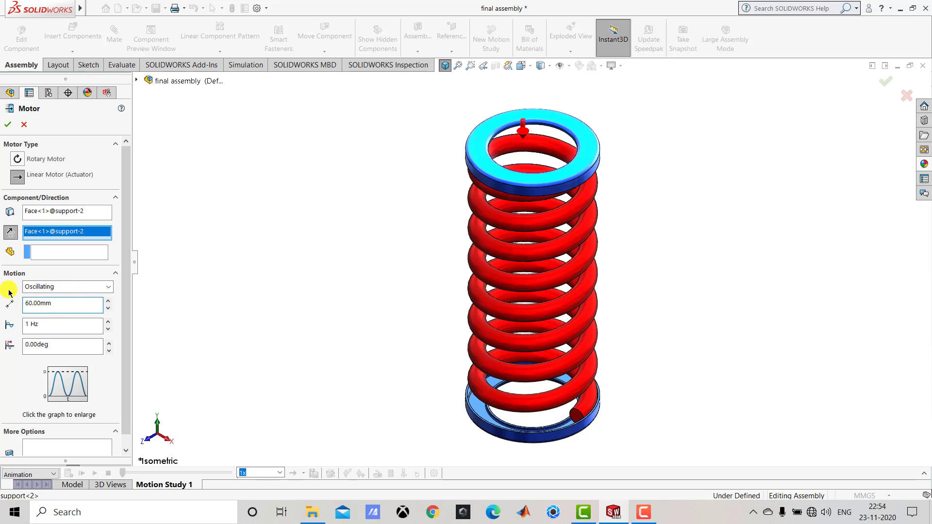
{"action": "left_click", "coordinate": [39, 324]}
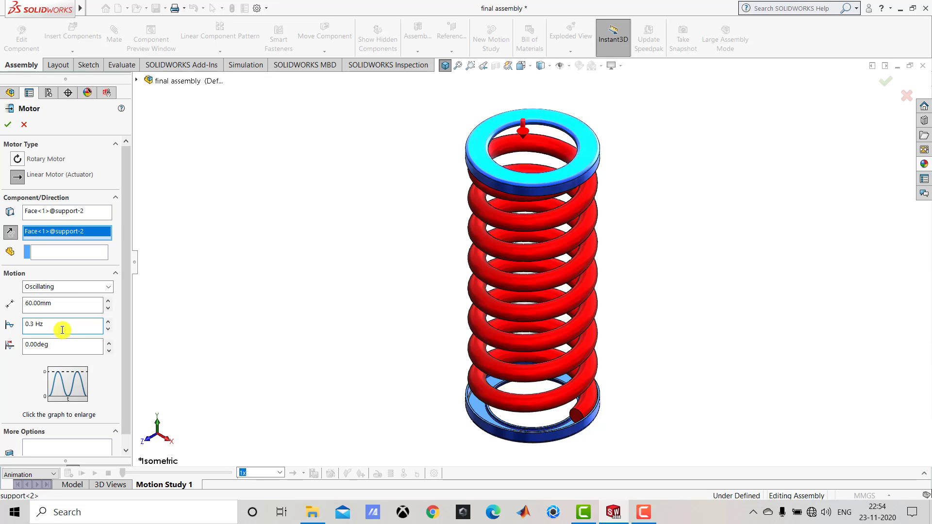
{"action": "left_click", "coordinate": [11, 125]}
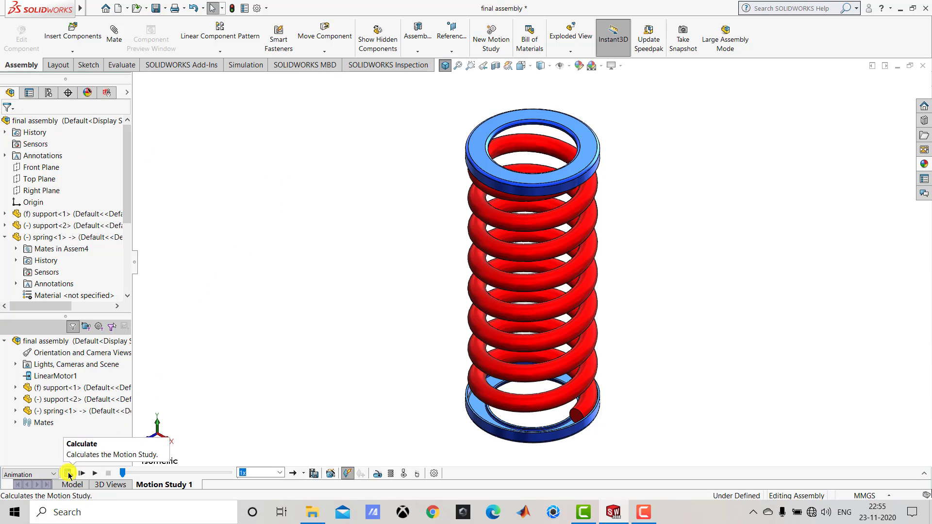
Step: Calculate the motion study and play the animation from the start
{"action": "left_click", "coordinate": [69, 474]}
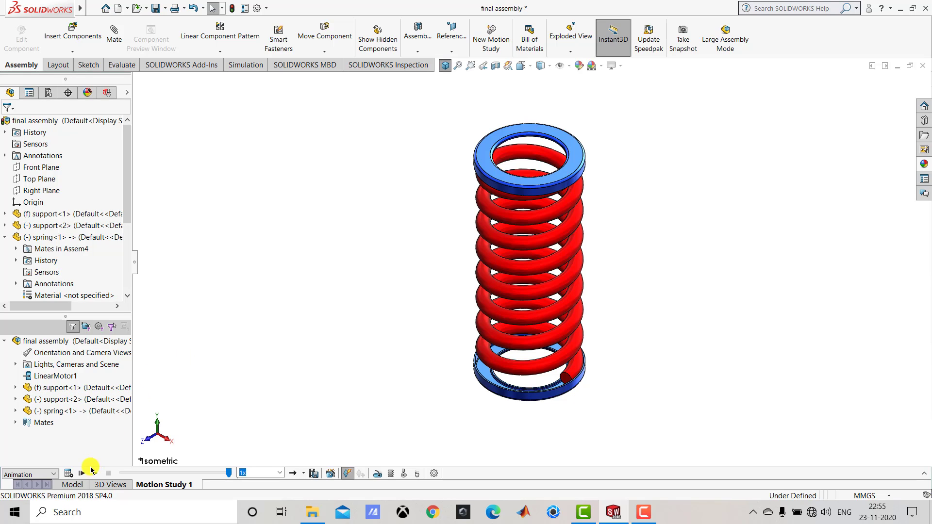
{"action": "left_click", "coordinate": [83, 474]}
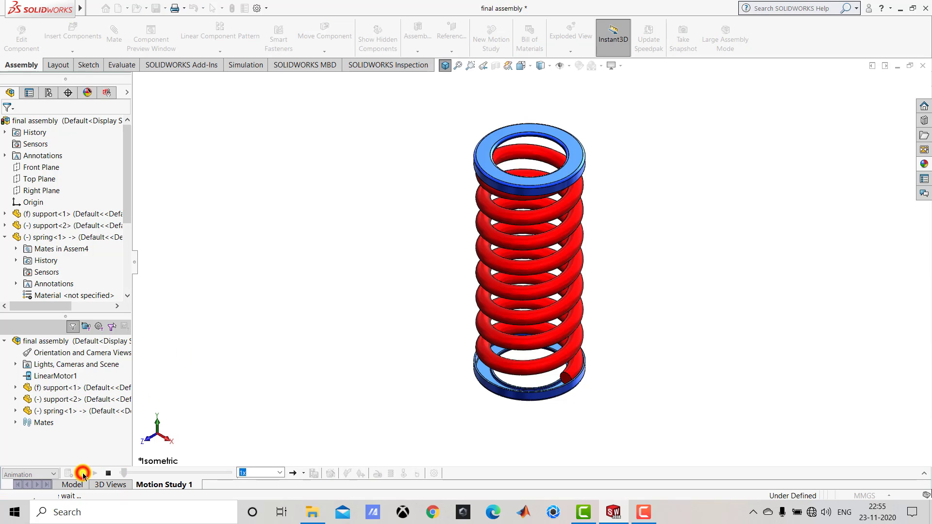